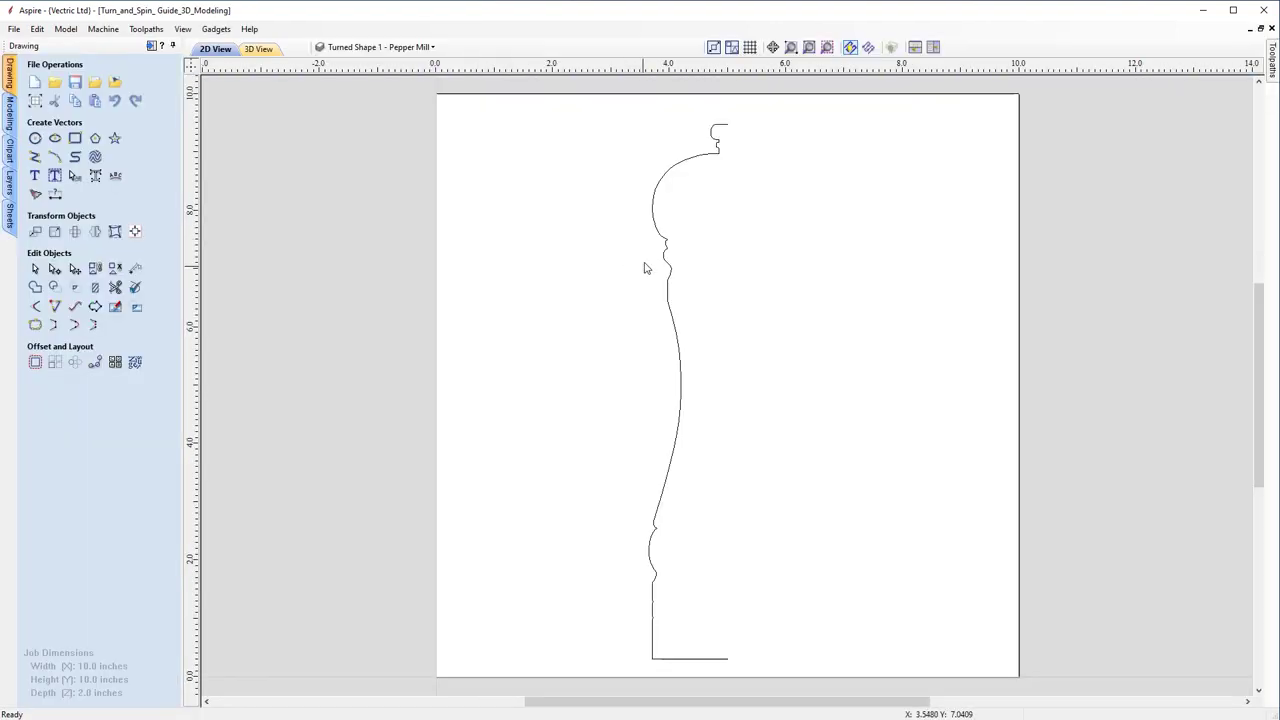
Examine the pepper mill's side profile vector and the list of layers in the drawing.
{"action": "left_click", "coordinate": [659, 229]}
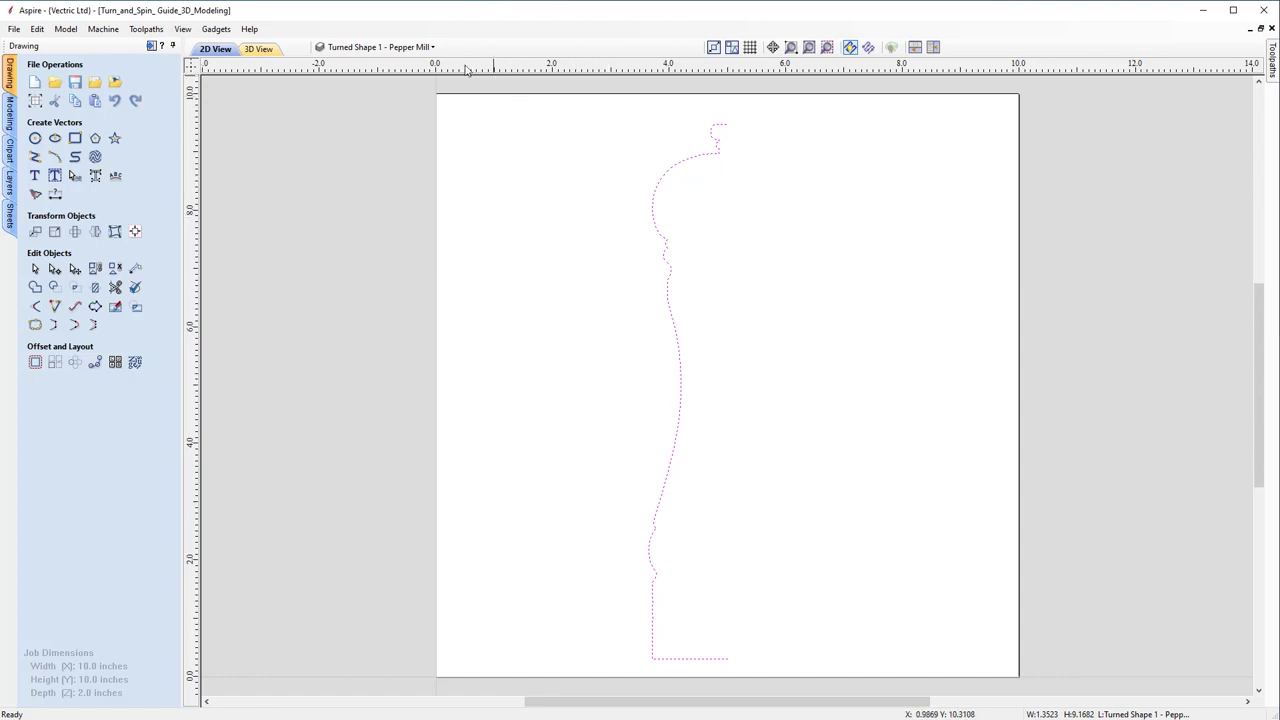
{"action": "left_click", "coordinate": [433, 48]}
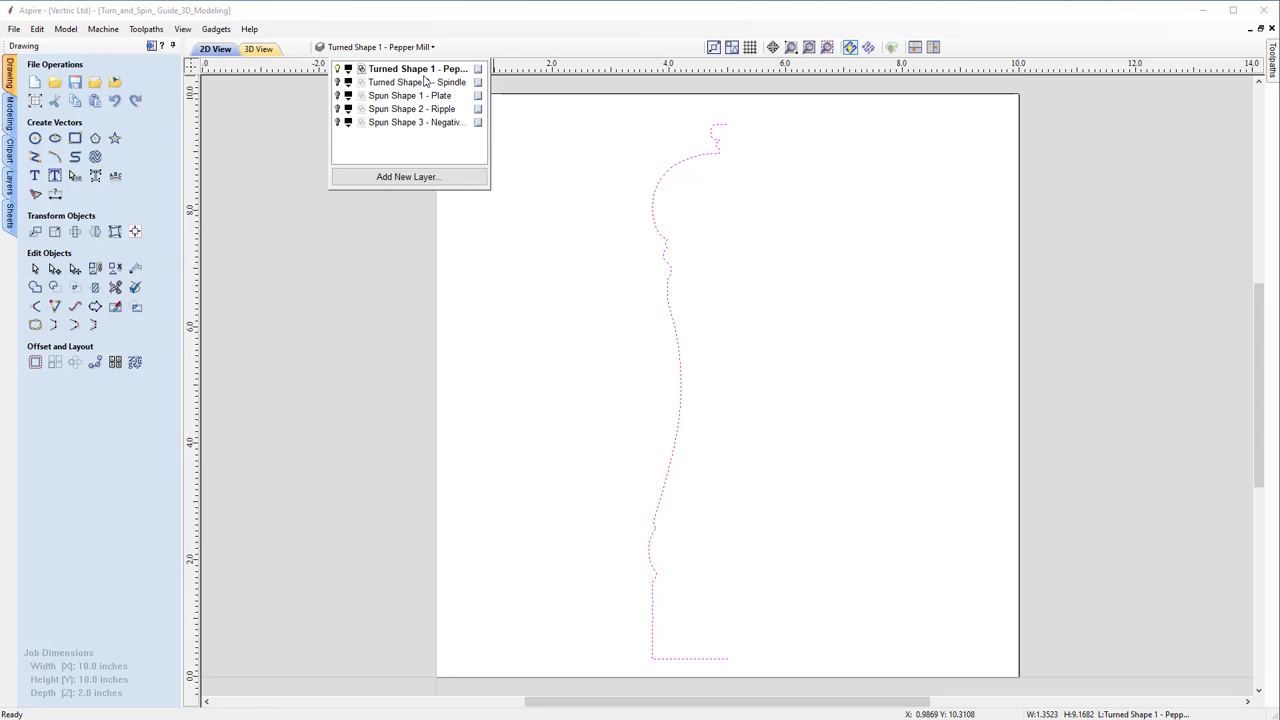
{"action": "left_click", "coordinate": [516, 240]}
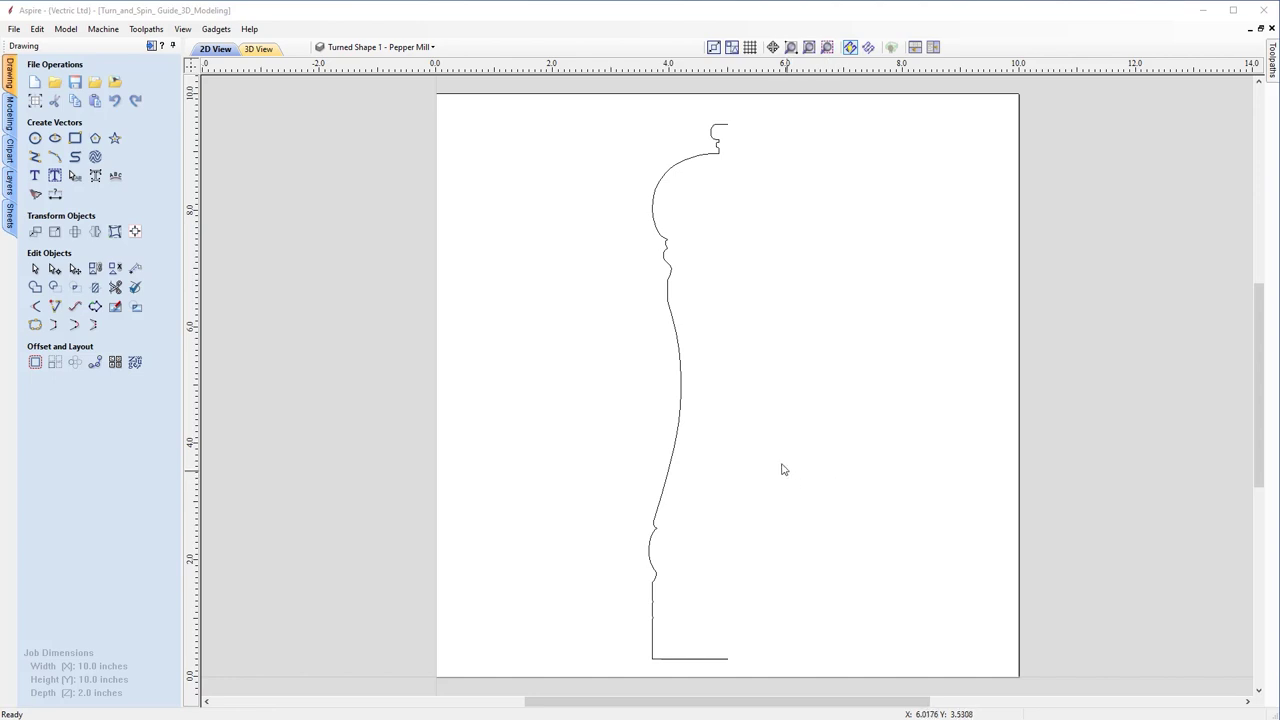
Model the pepper mill from its open side profile with Turn and Spin, rotating around the line from start point to end point.
{"action": "left_click", "coordinate": [678, 449]}
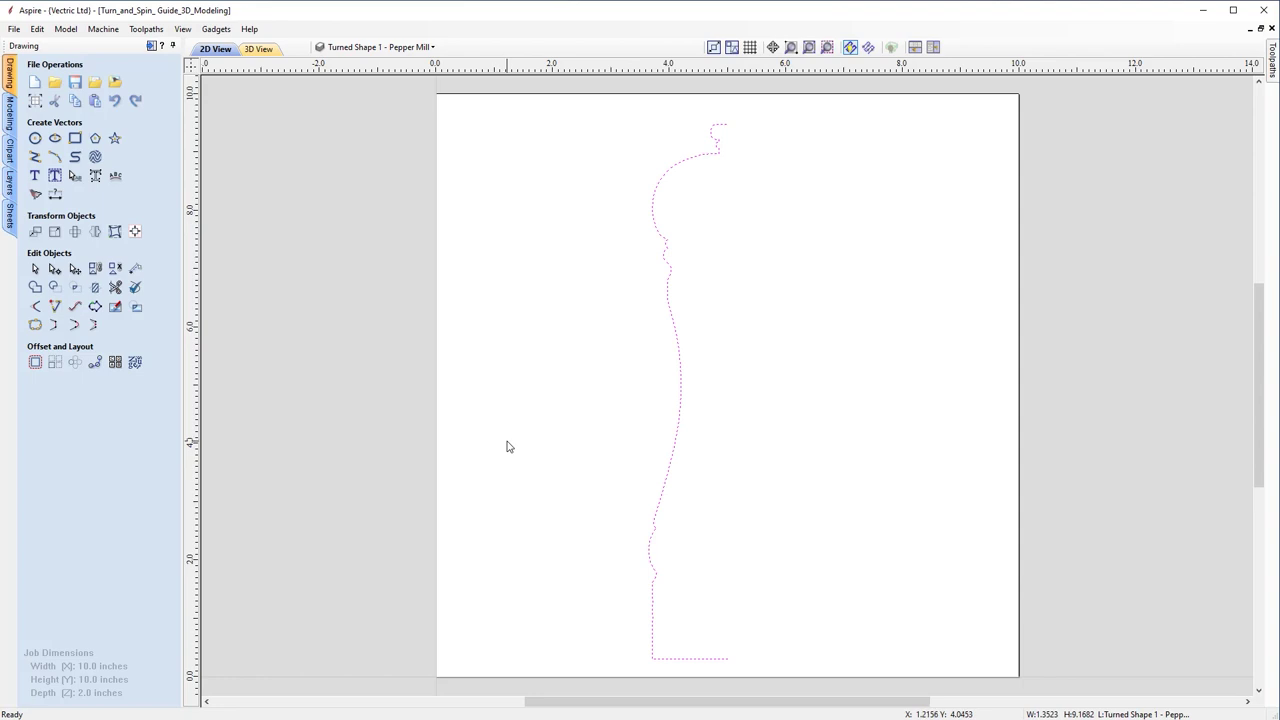
{"action": "left_click", "coordinate": [9, 115]}
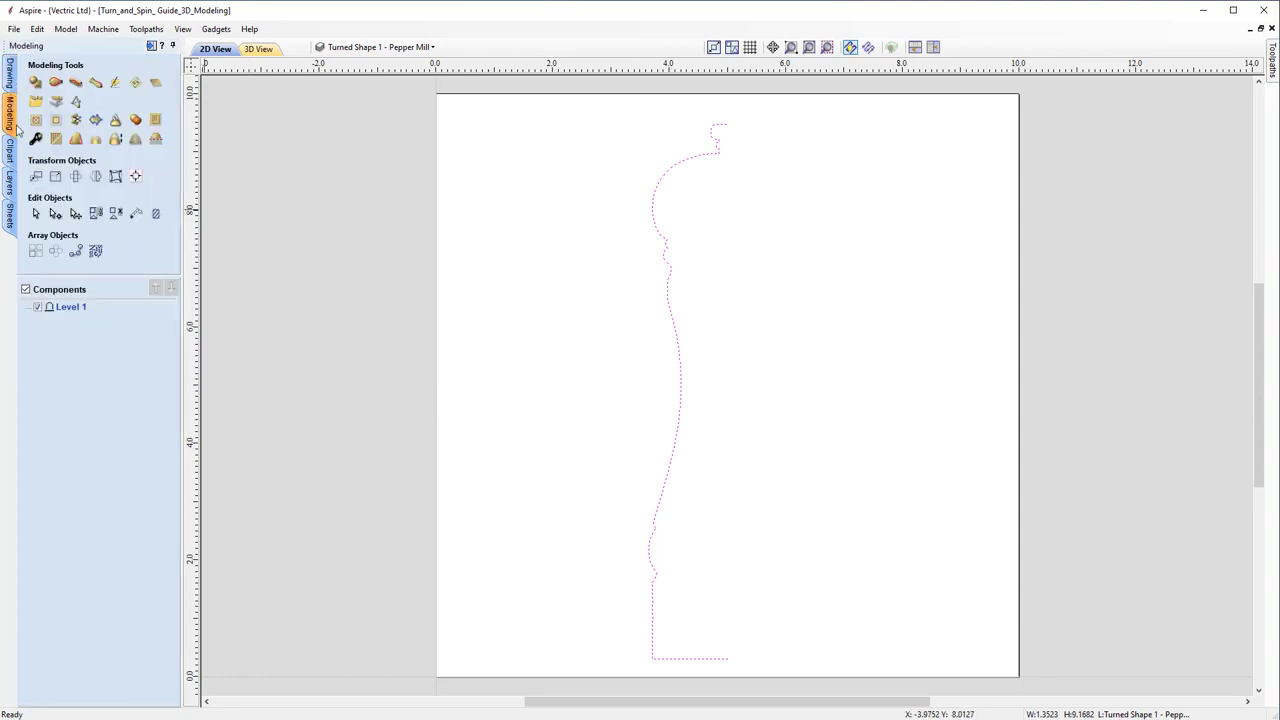
{"action": "left_click", "coordinate": [96, 84]}
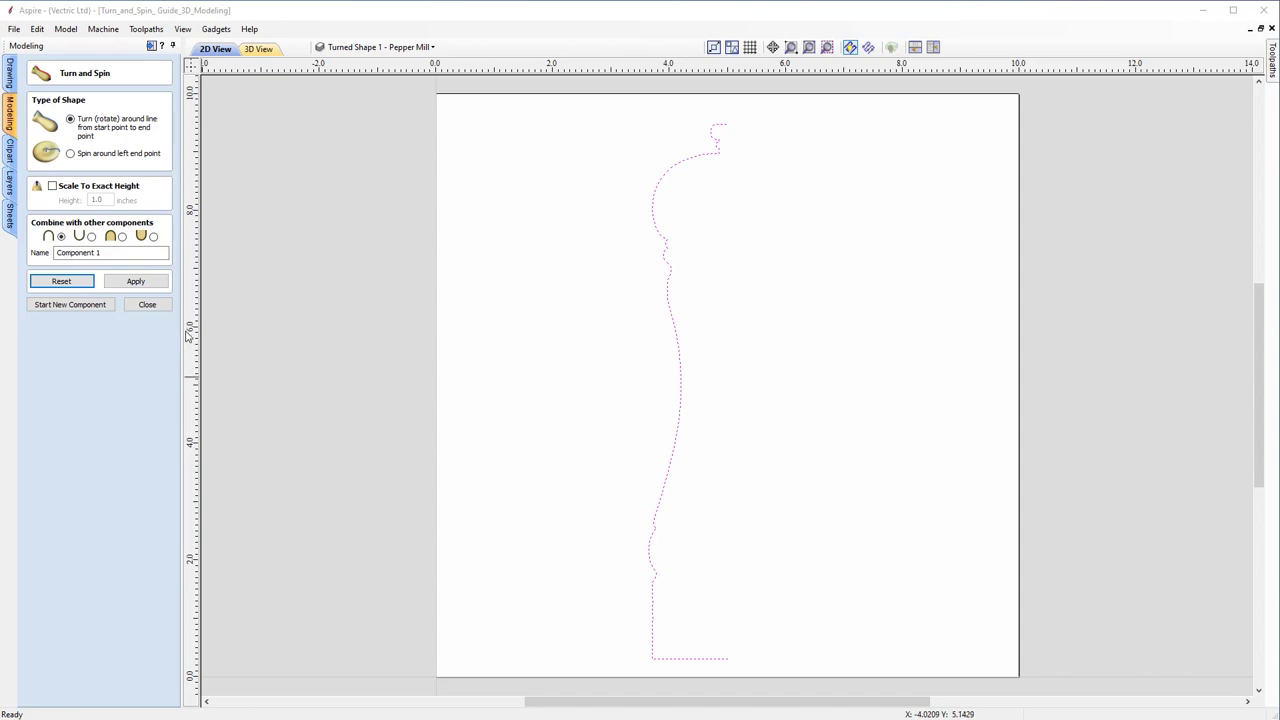
{"action": "left_click", "coordinate": [162, 286]}
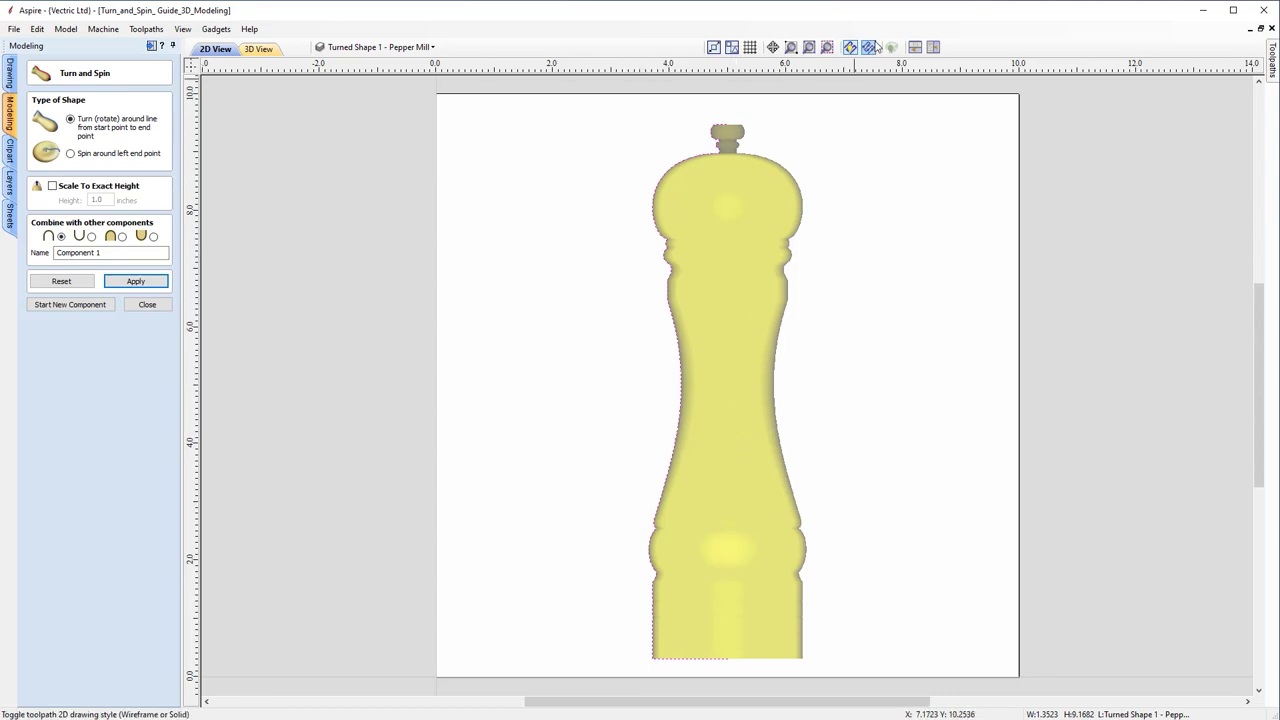
Show the 2D and 3D views side by side, inspect the turned pepper mill at an angle, and finish Turn and Spin.
{"action": "left_click", "coordinate": [932, 48]}
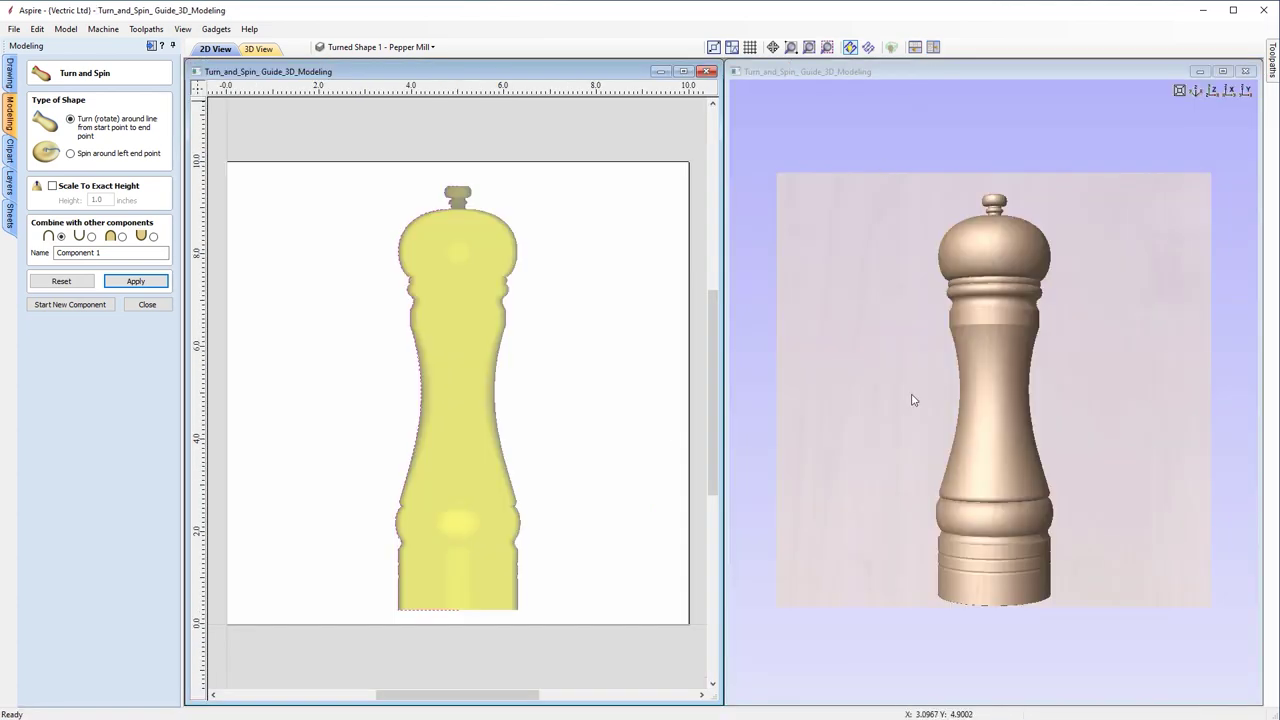
{"action": "left_click_drag", "start_coordinate": [871, 517], "coordinate": [951, 506]}
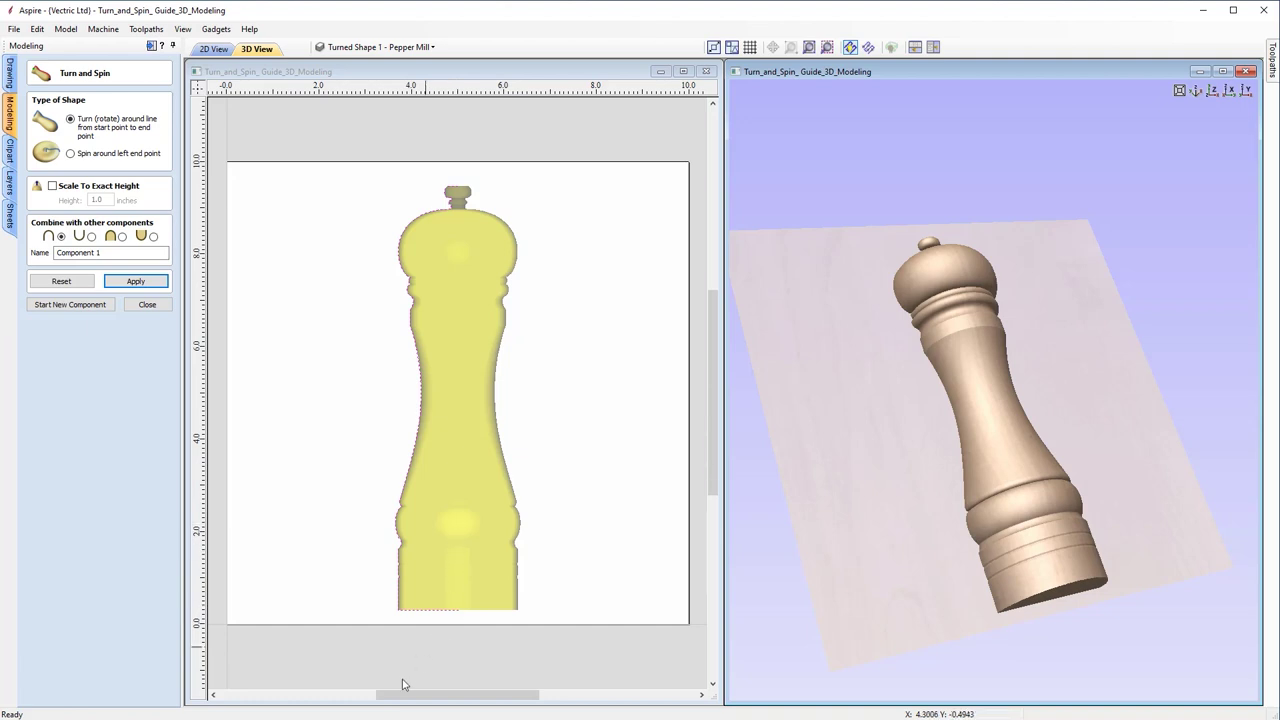
{"action": "key", "text": "Return"}
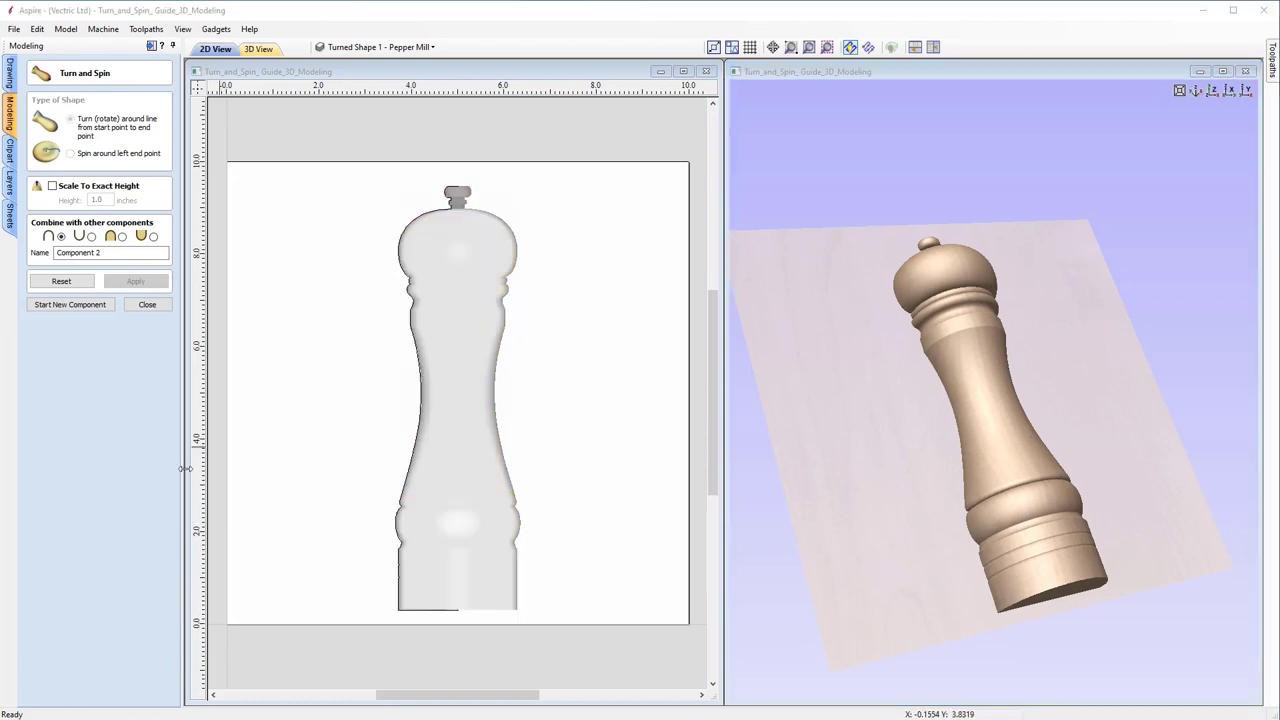
{"action": "left_click", "coordinate": [147, 305]}
Draw a straight vertical centre line connecting the lower and upper endpoints of the pepper mill profile.
{"action": "left_click", "coordinate": [11, 82]}
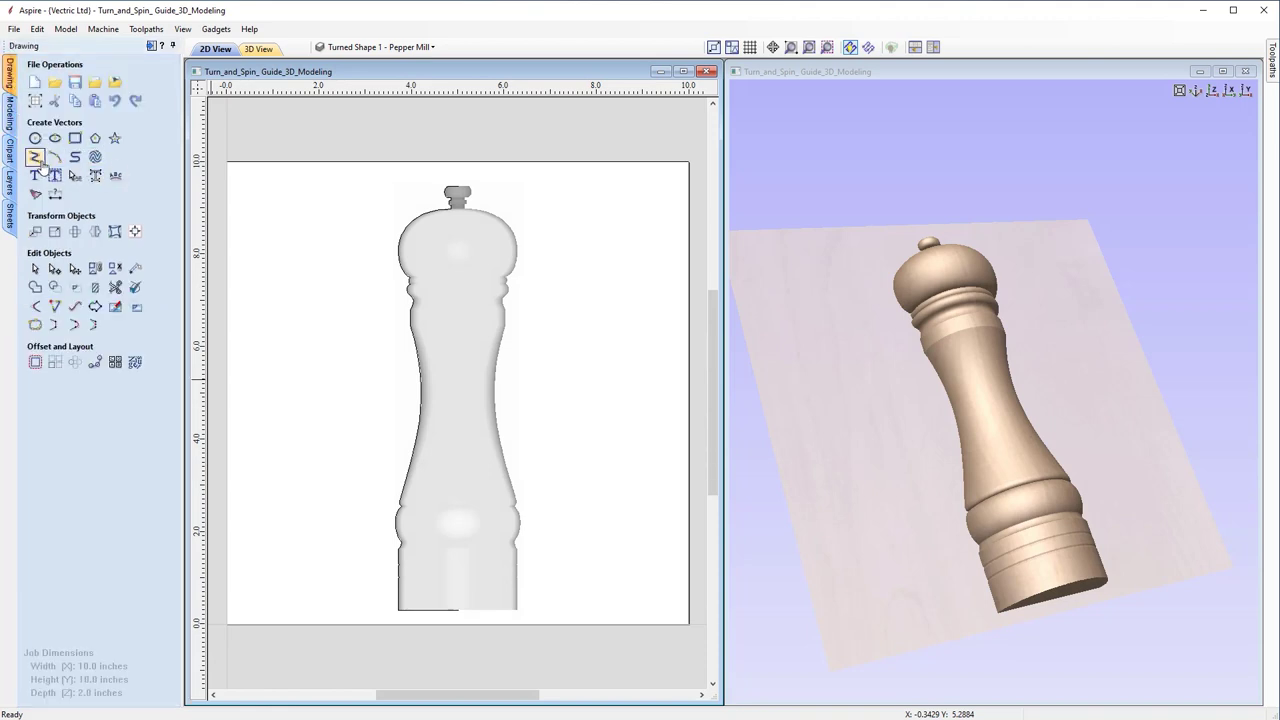
{"action": "left_click", "coordinate": [36, 158]}
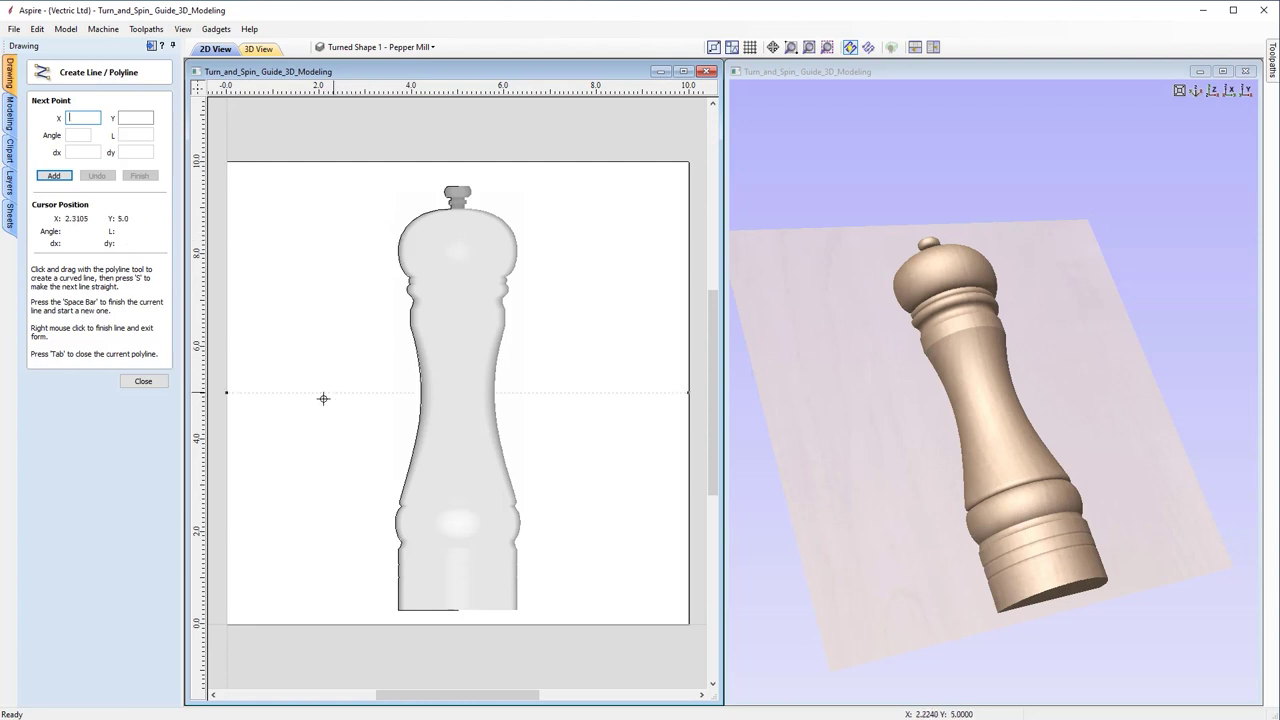
{"action": "left_click", "coordinate": [457, 610]}
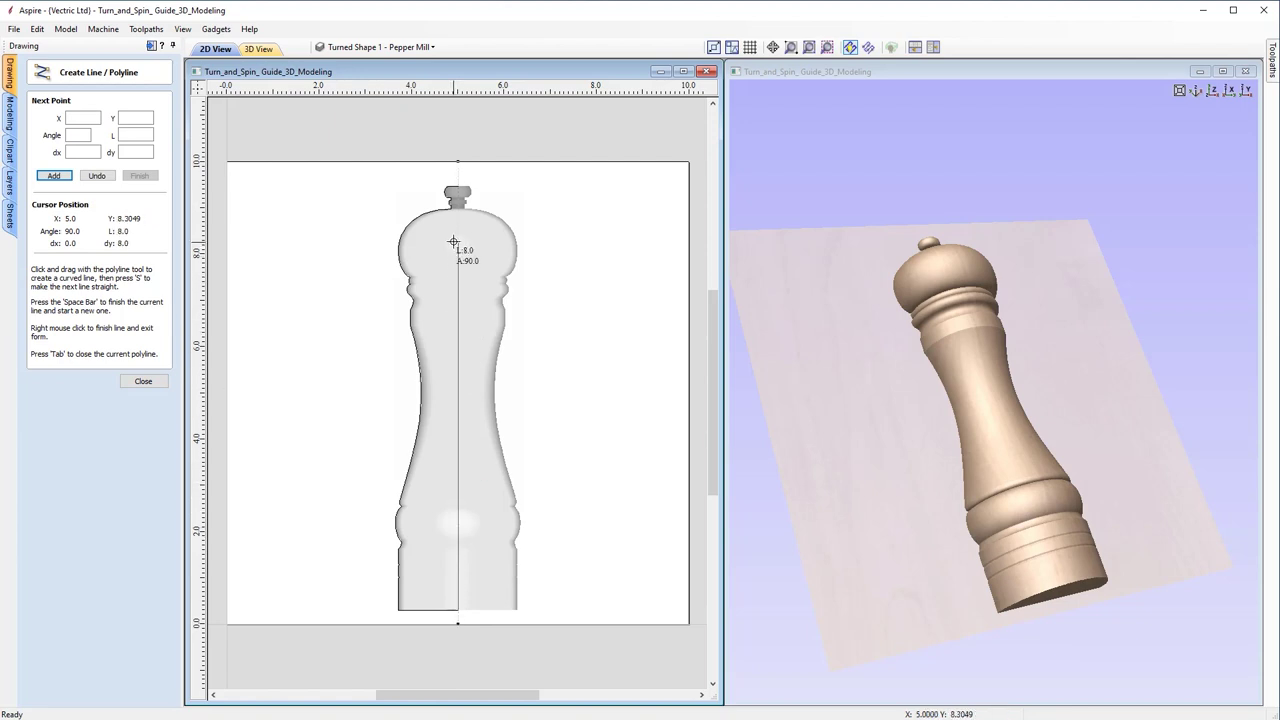
{"action": "left_click", "coordinate": [457, 190]}
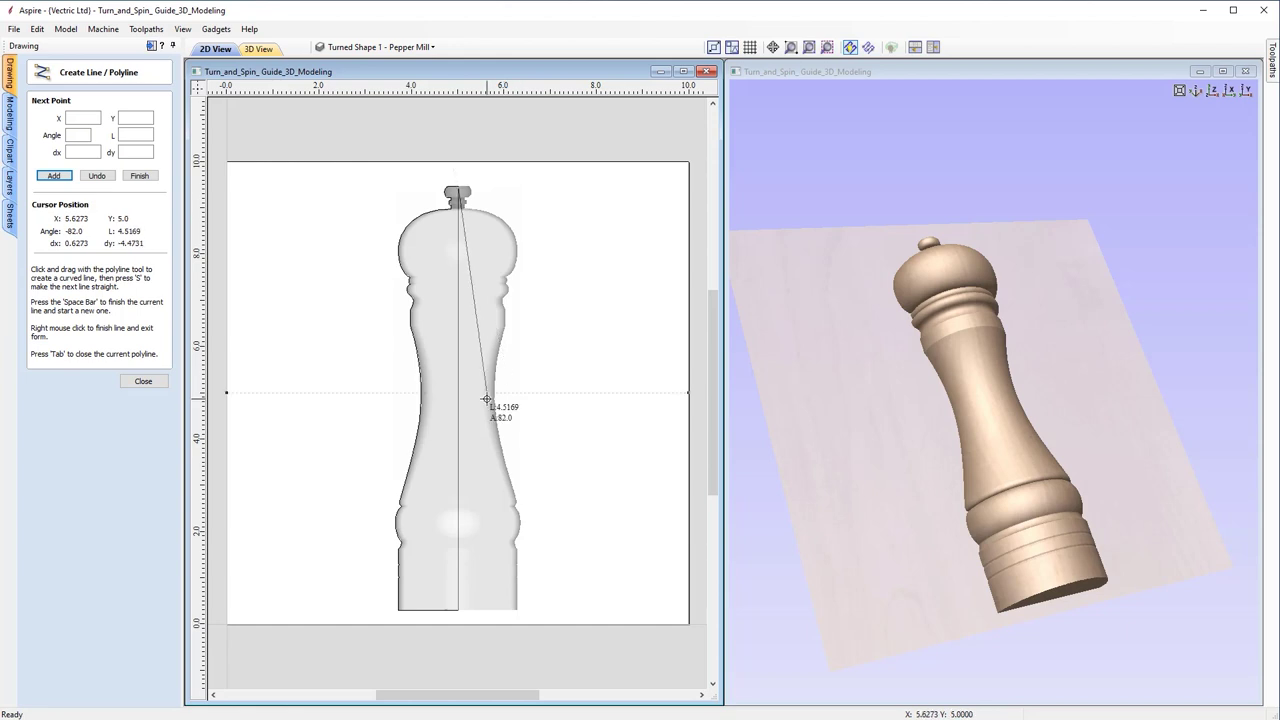
{"action": "left_click", "coordinate": [143, 382]}
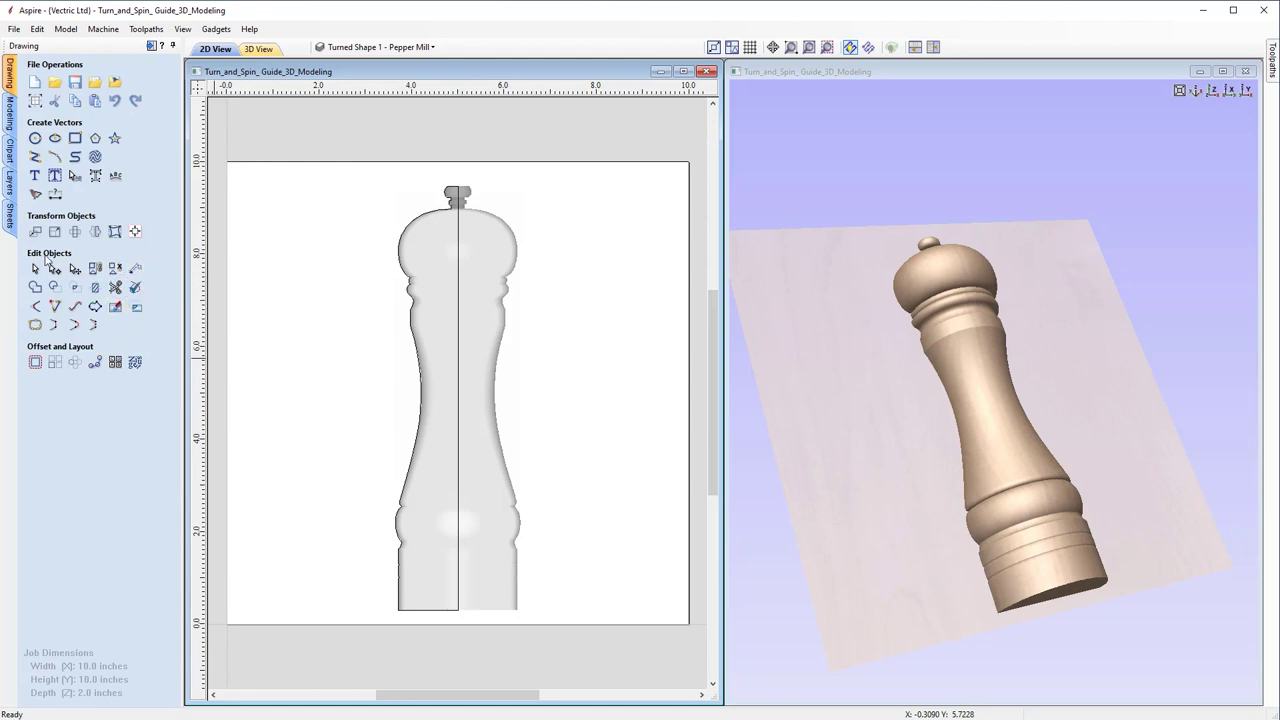
Measure the distance from the widest point of the lower bulge to the centre line, and delete the line.
{"action": "left_click", "coordinate": [135, 268]}
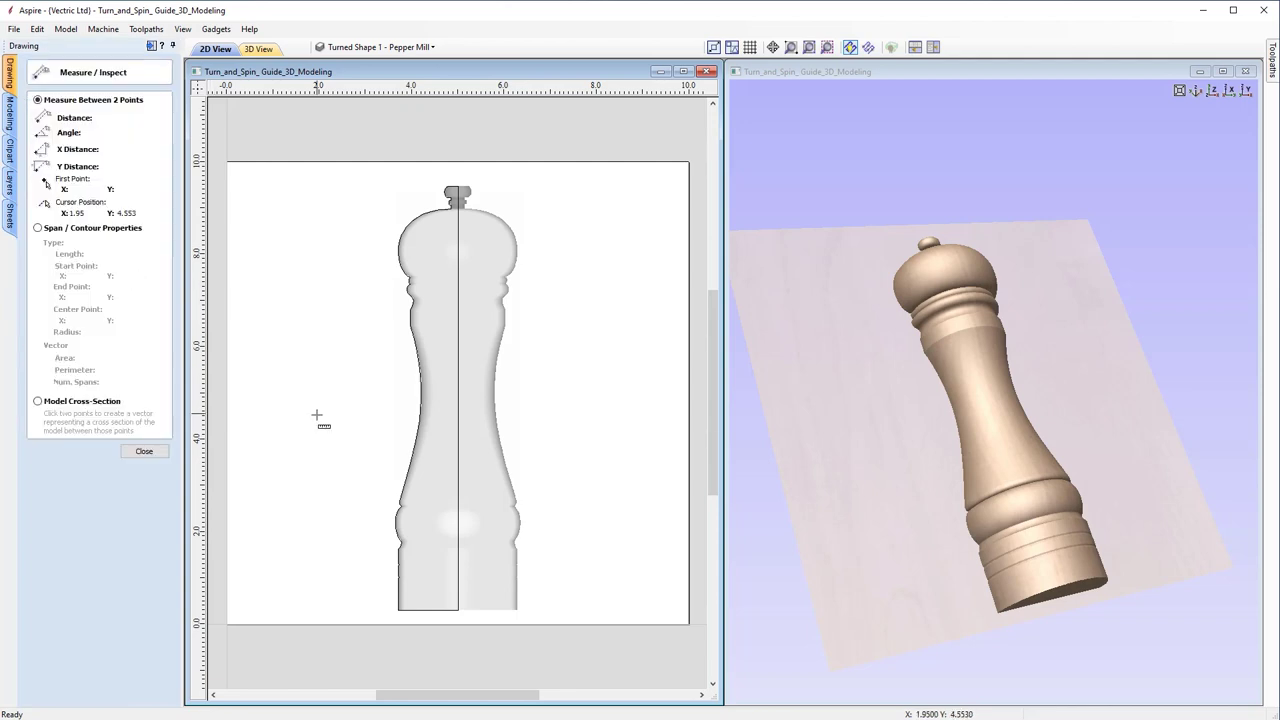
{"action": "left_click", "coordinate": [398, 519]}
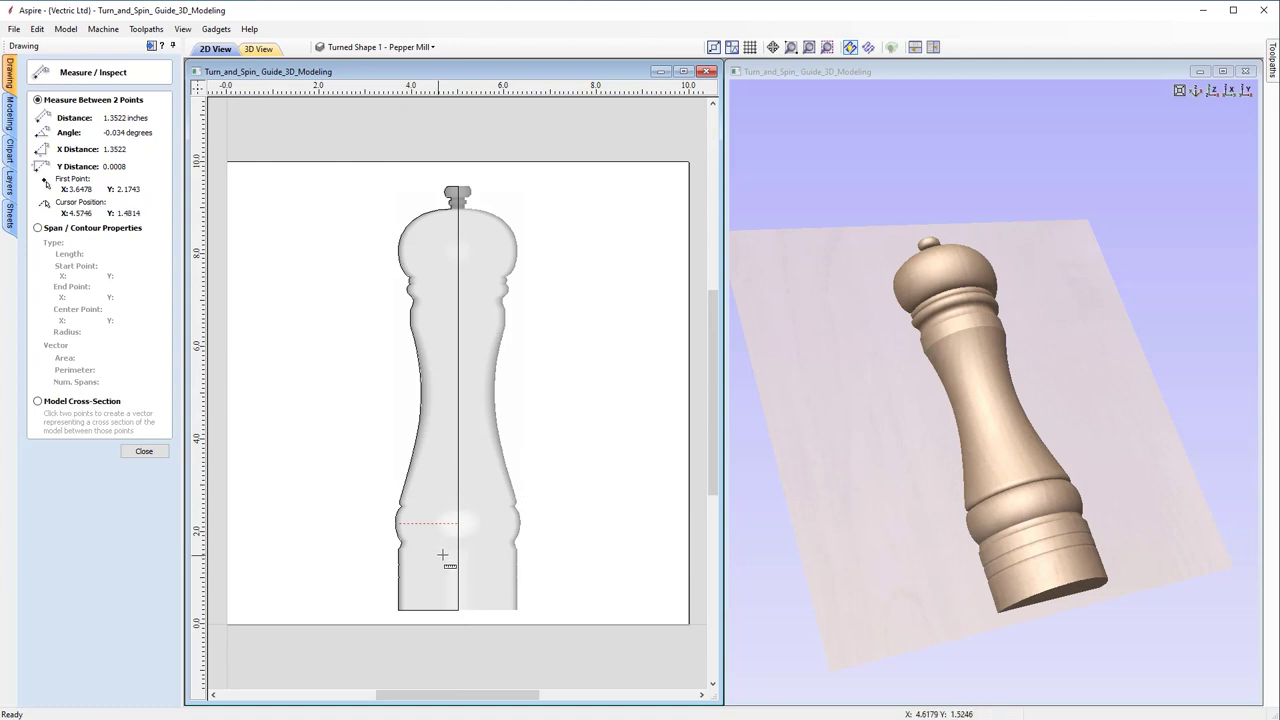
{"action": "left_click", "coordinate": [144, 452]}
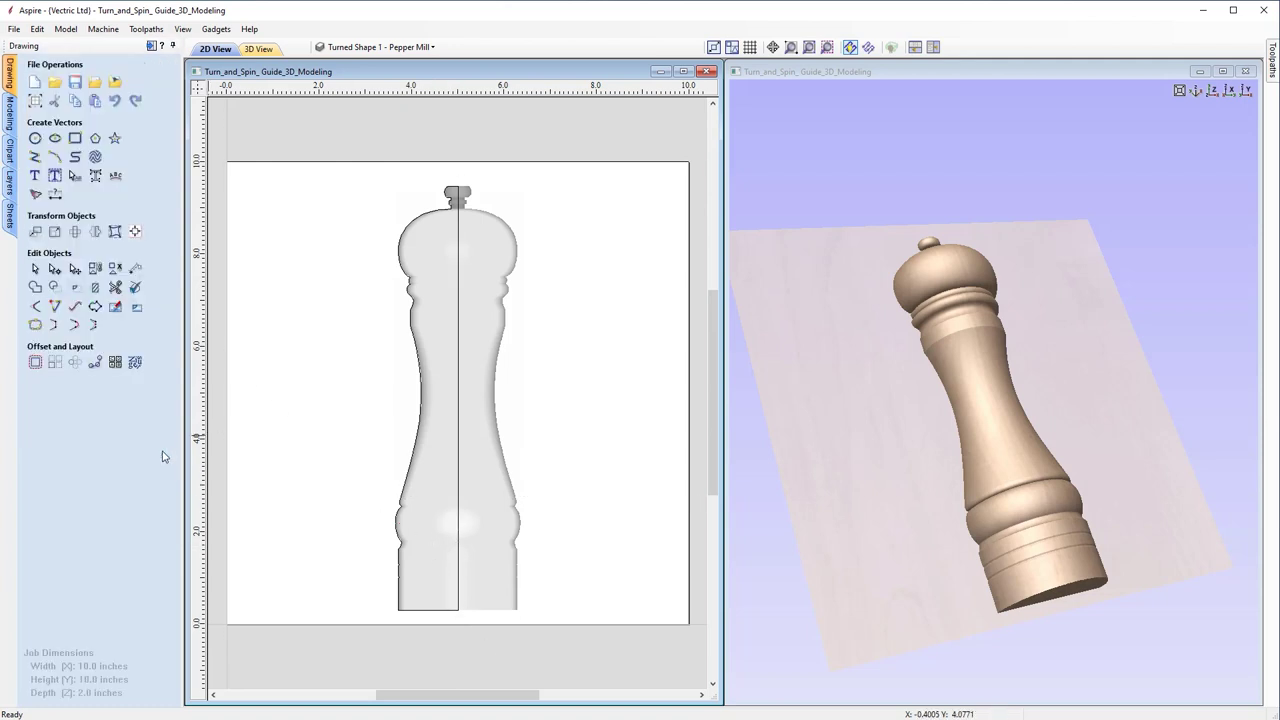
{"action": "left_click", "coordinate": [459, 497]}
{"action": "key", "text": "Delete"}
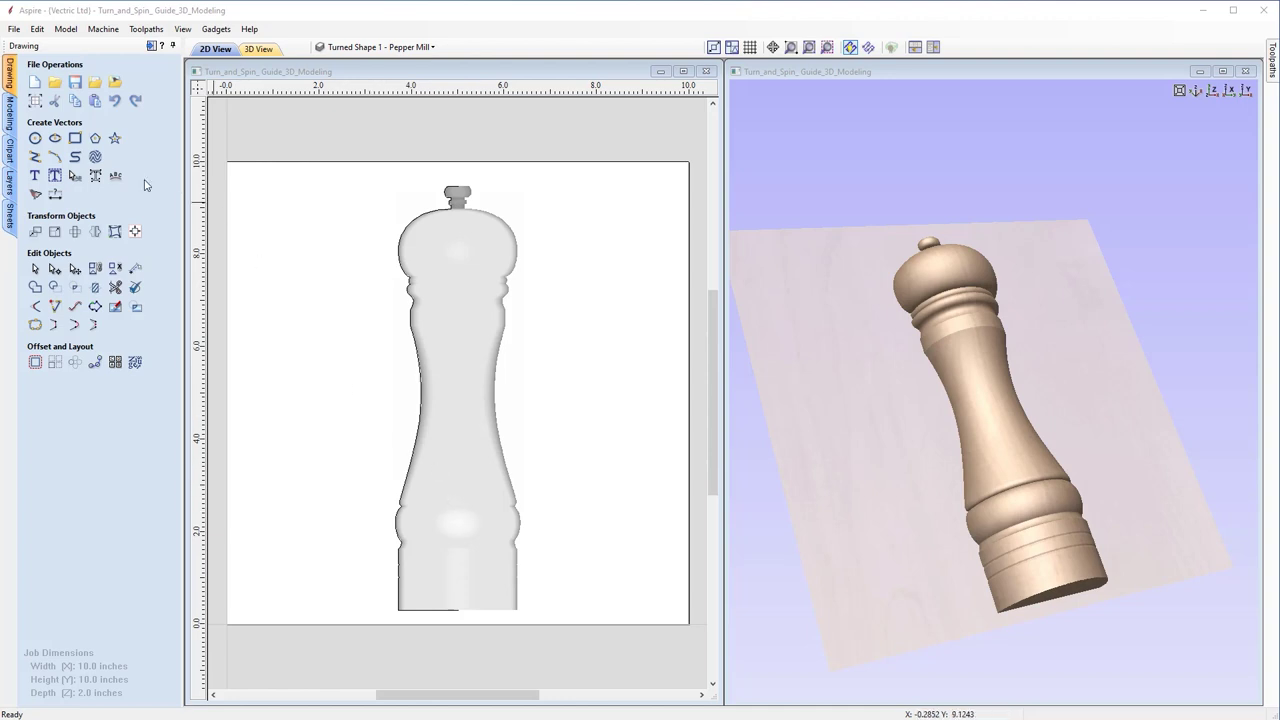
Edit the pepper mill component with Turn and Spin, rebuilding it from its profile scaled to an exact height of 0.3 inches.
{"action": "left_click", "coordinate": [10, 118]}
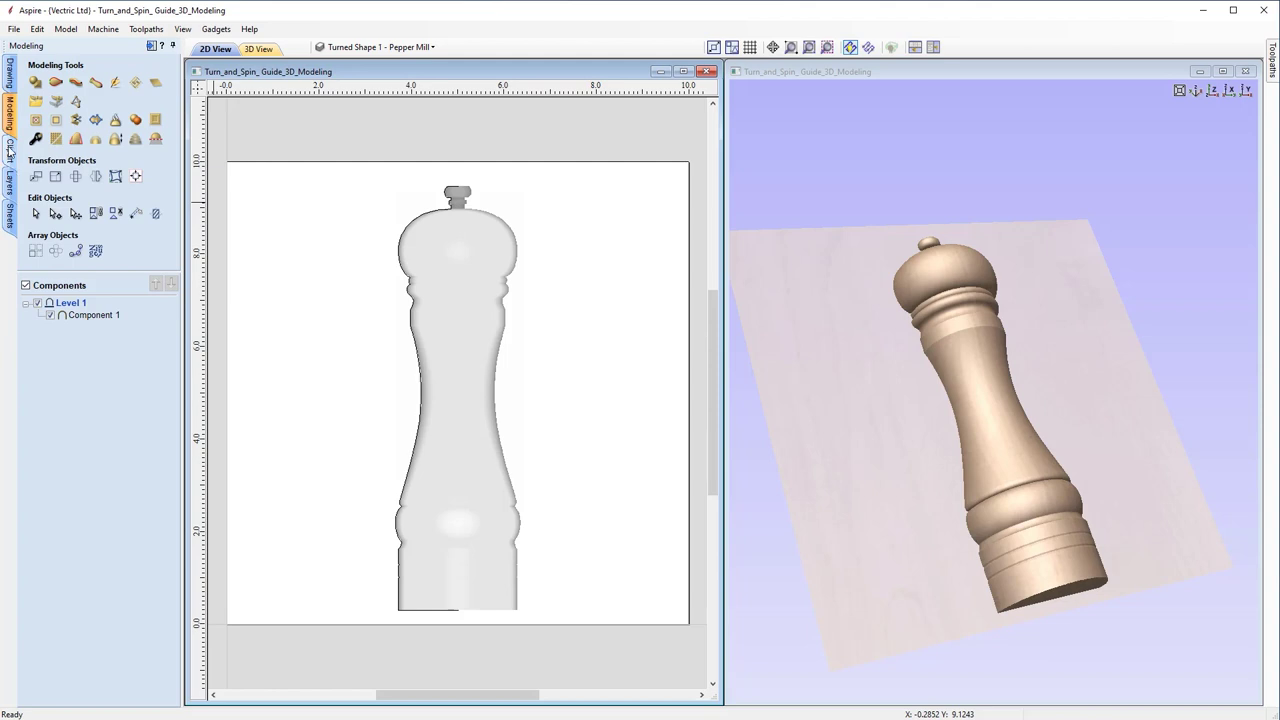
{"action": "left_click", "coordinate": [102, 316]}
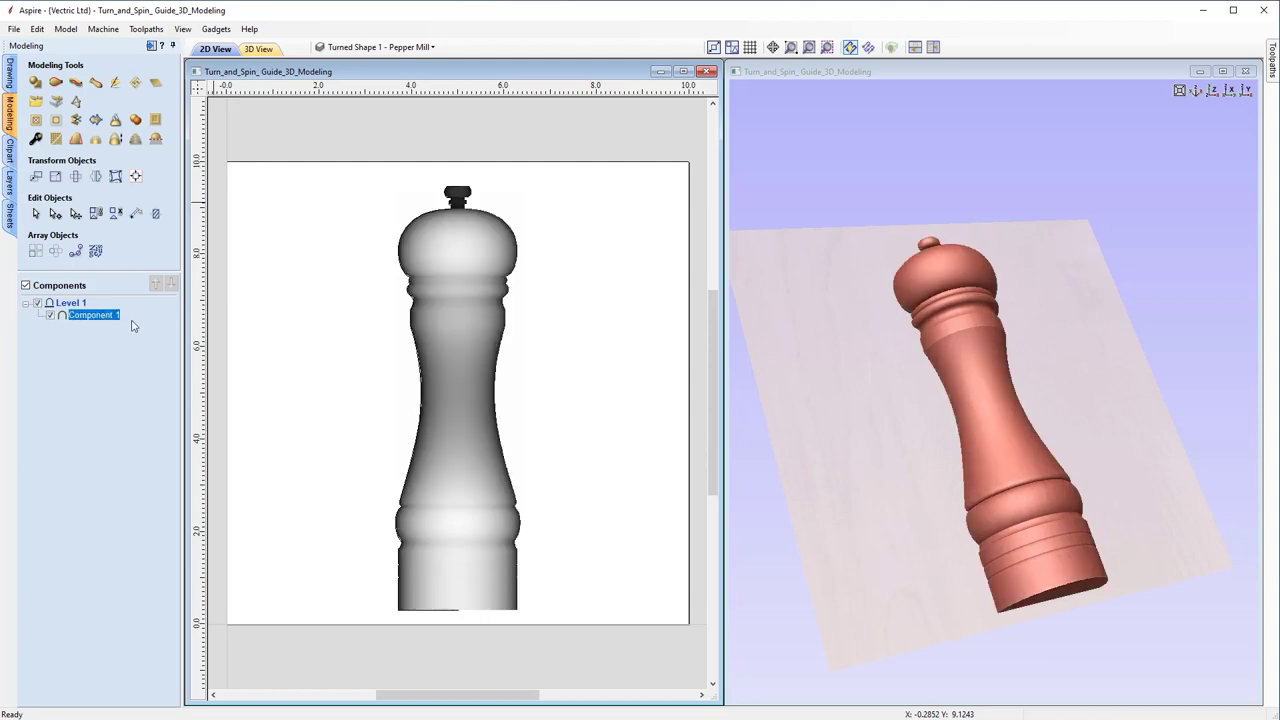
{"action": "left_click", "coordinate": [95, 84]}
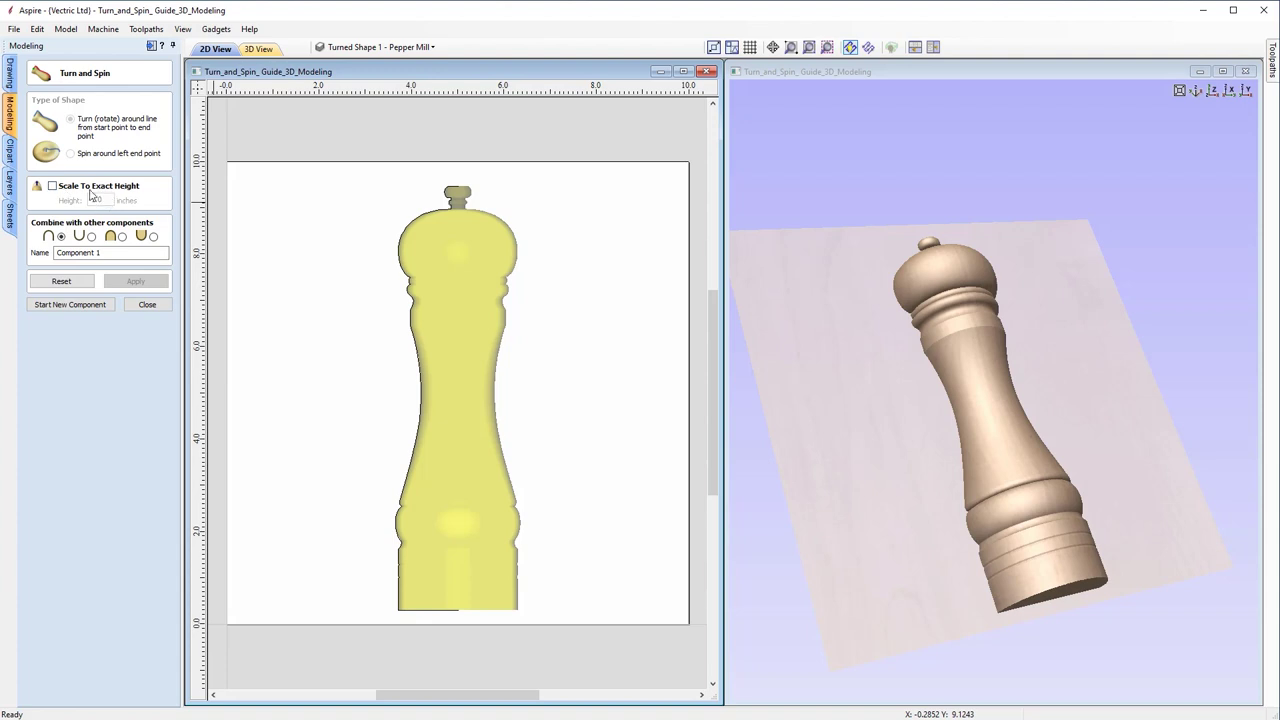
{"action": "left_click", "coordinate": [52, 186]}
{"action": "left_click", "coordinate": [412, 325]}
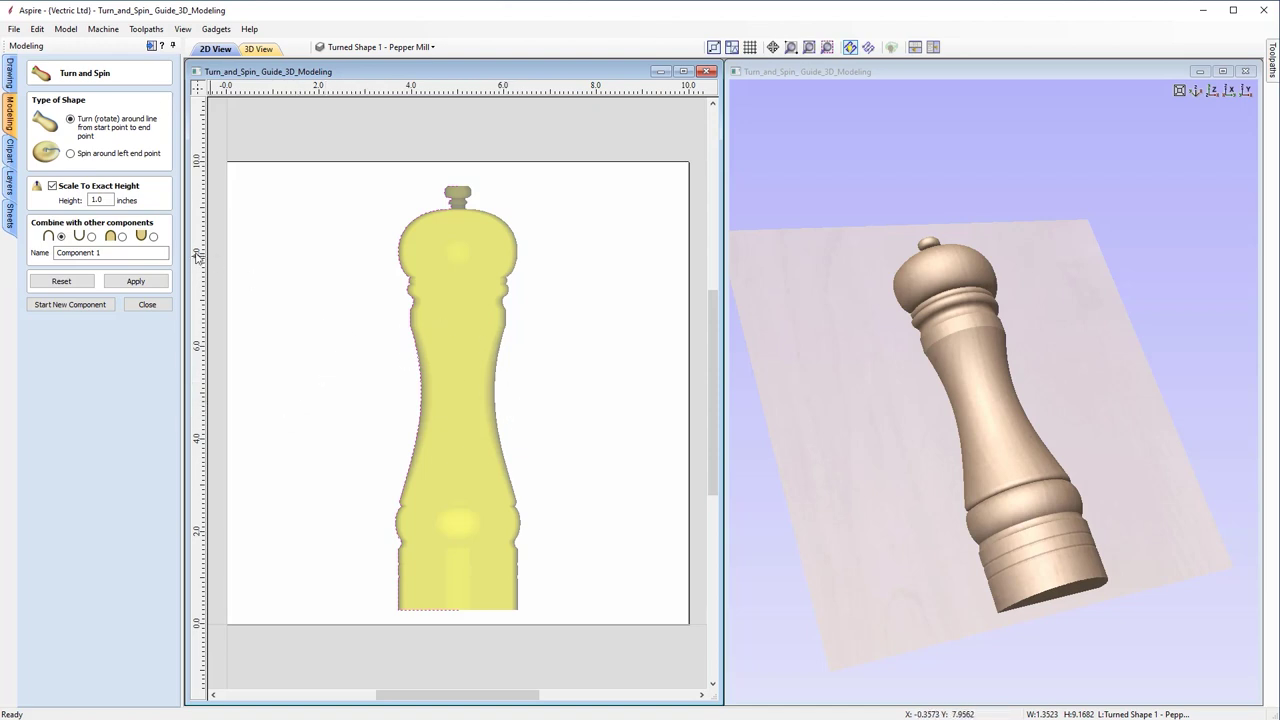
{"action": "left_click", "coordinate": [90, 285]}
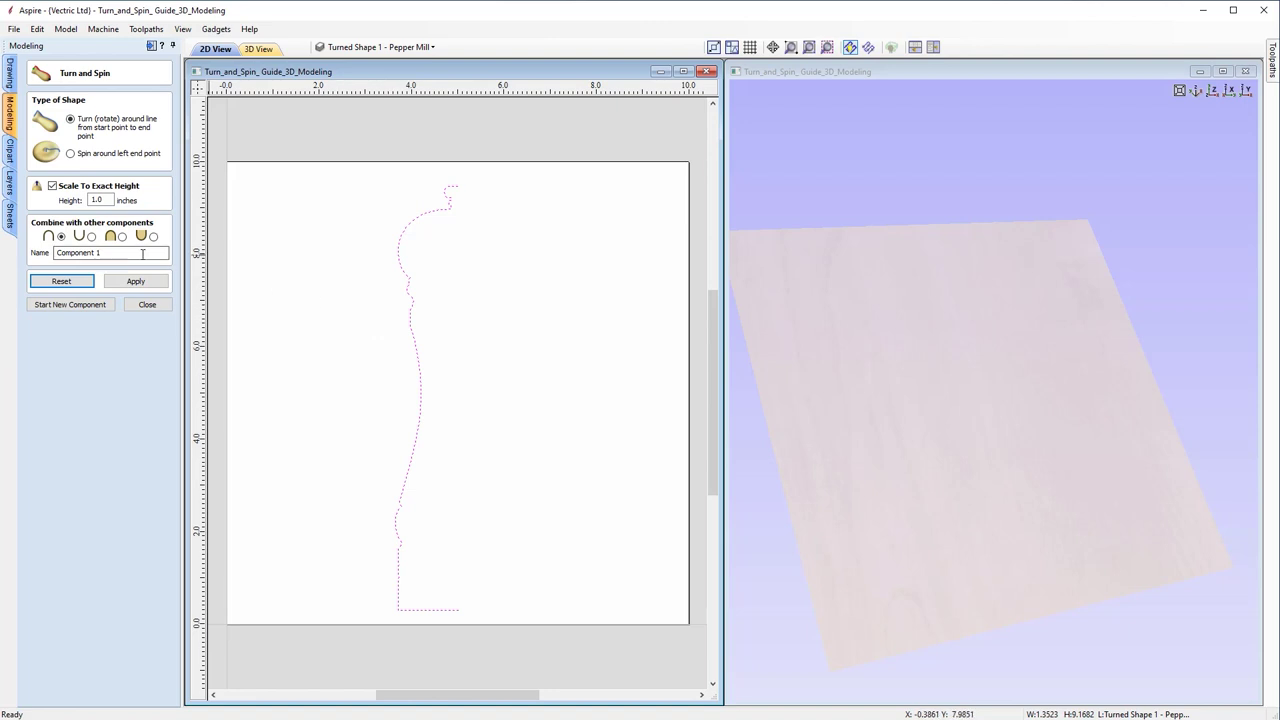
{"action": "left_click_drag", "start_coordinate": [110, 200], "coordinate": [72, 200]}
{"action": "left_click", "coordinate": [136, 281]}
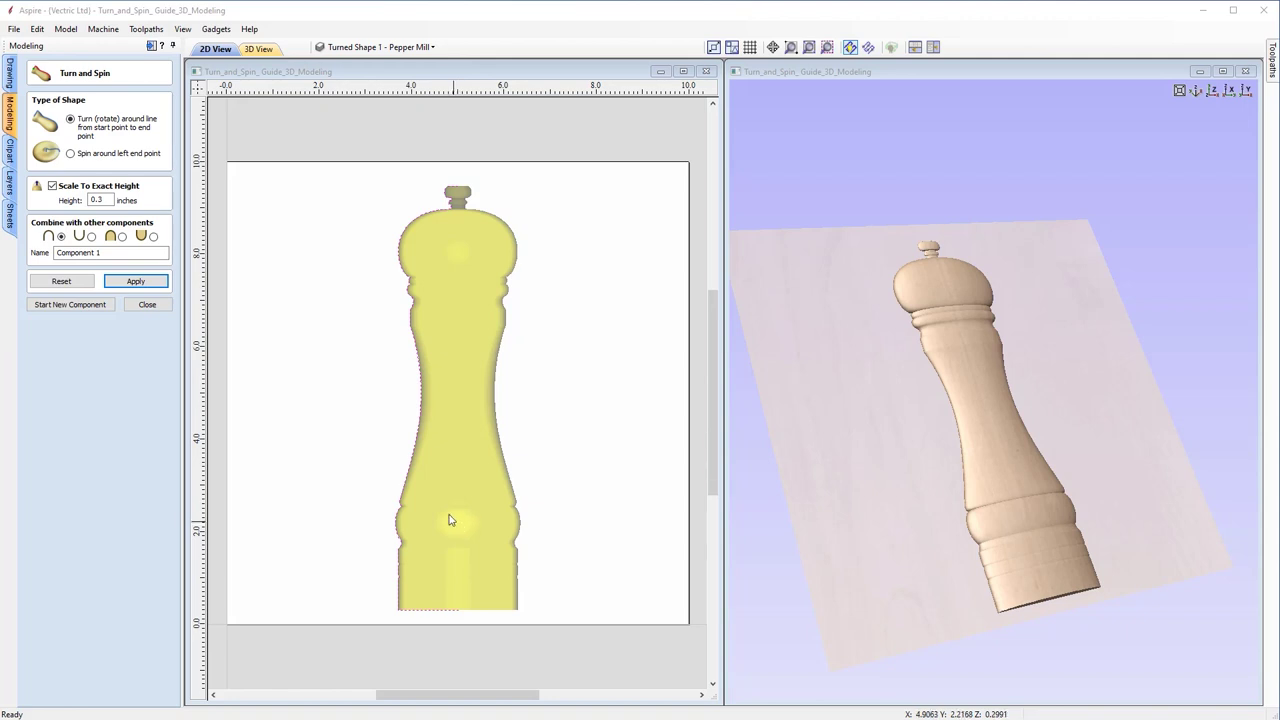
Set the pepper mill's exact height to 0.5 inches, apply it, and finish Turn and Spin.
{"action": "left_click", "coordinate": [108, 199]}
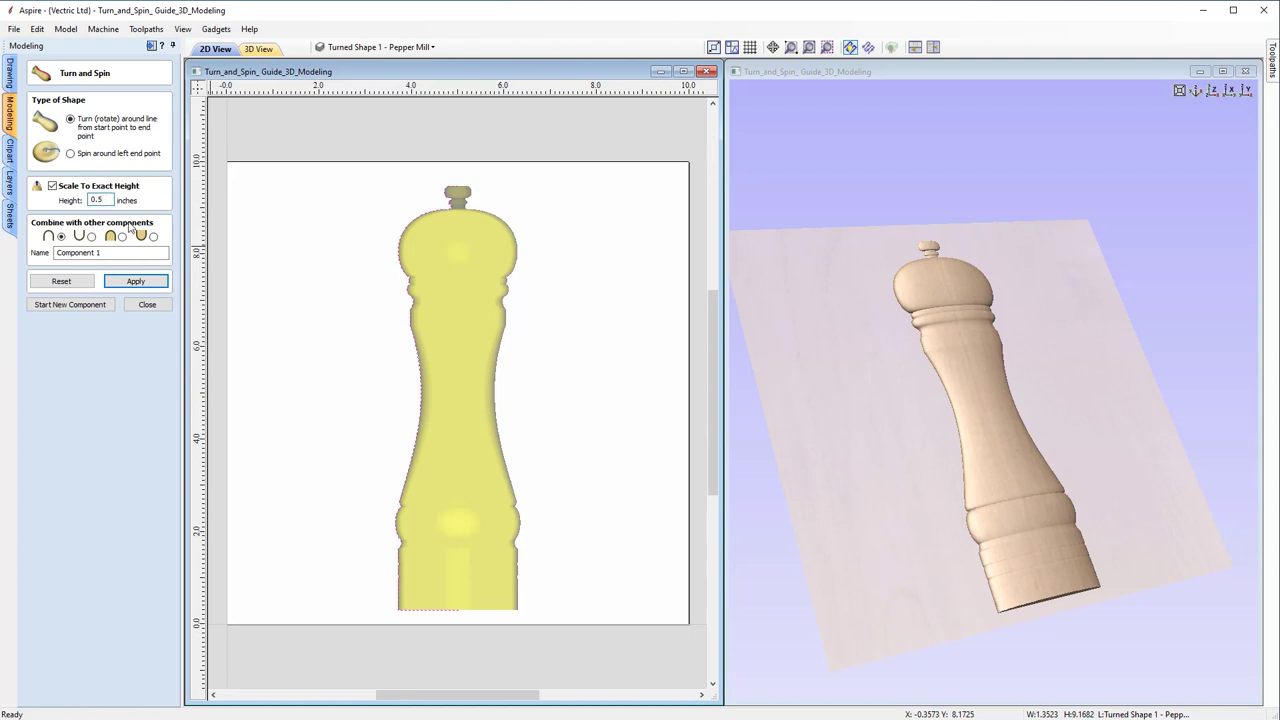
{"action": "left_click", "coordinate": [136, 281]}
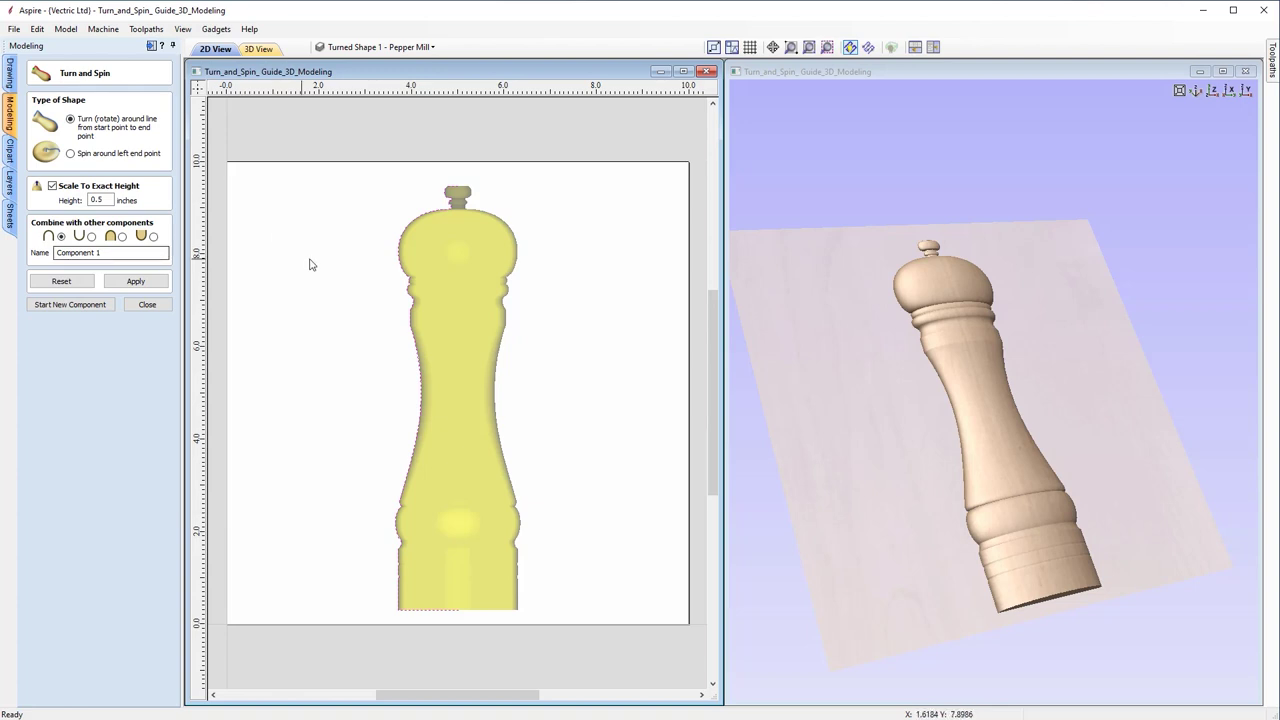
{"action": "left_click", "coordinate": [148, 305]}
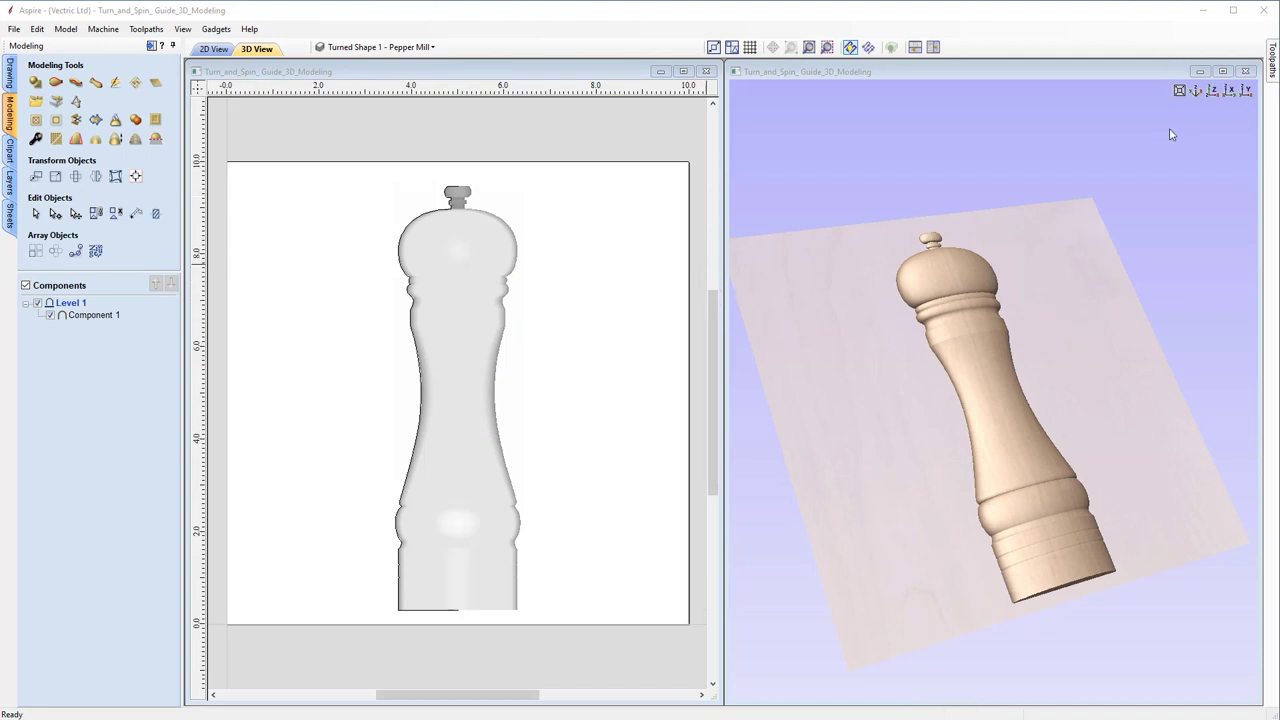
Delete the turned pepper mill component, Component 1, from Level 1.
{"action": "left_click", "coordinate": [1213, 93]}
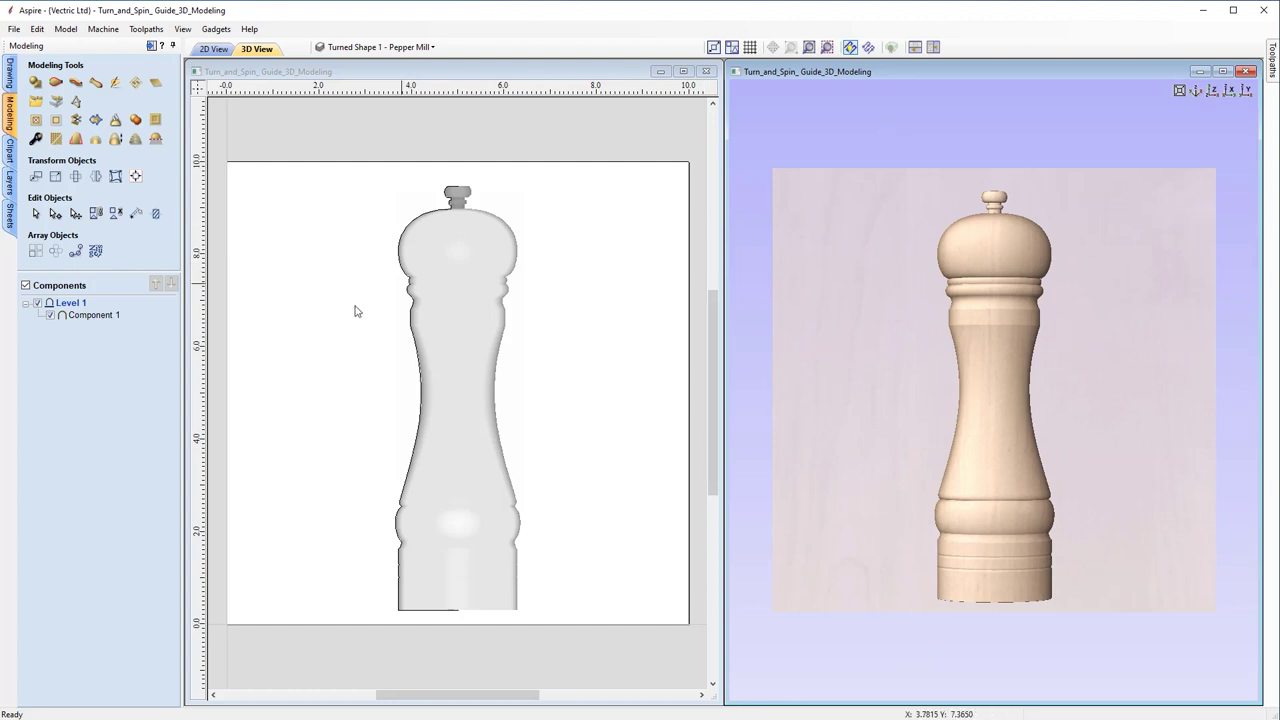
{"action": "left_click", "coordinate": [99, 316]}
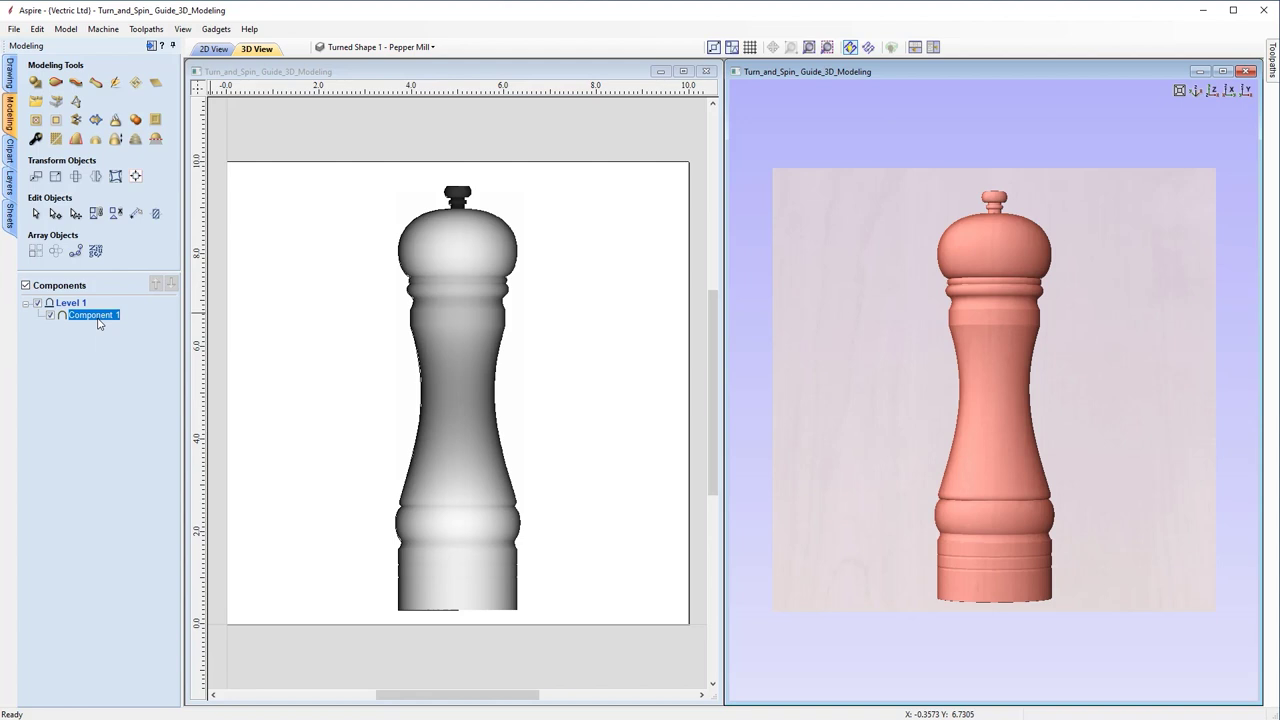
{"action": "right_click", "coordinate": [99, 322]}
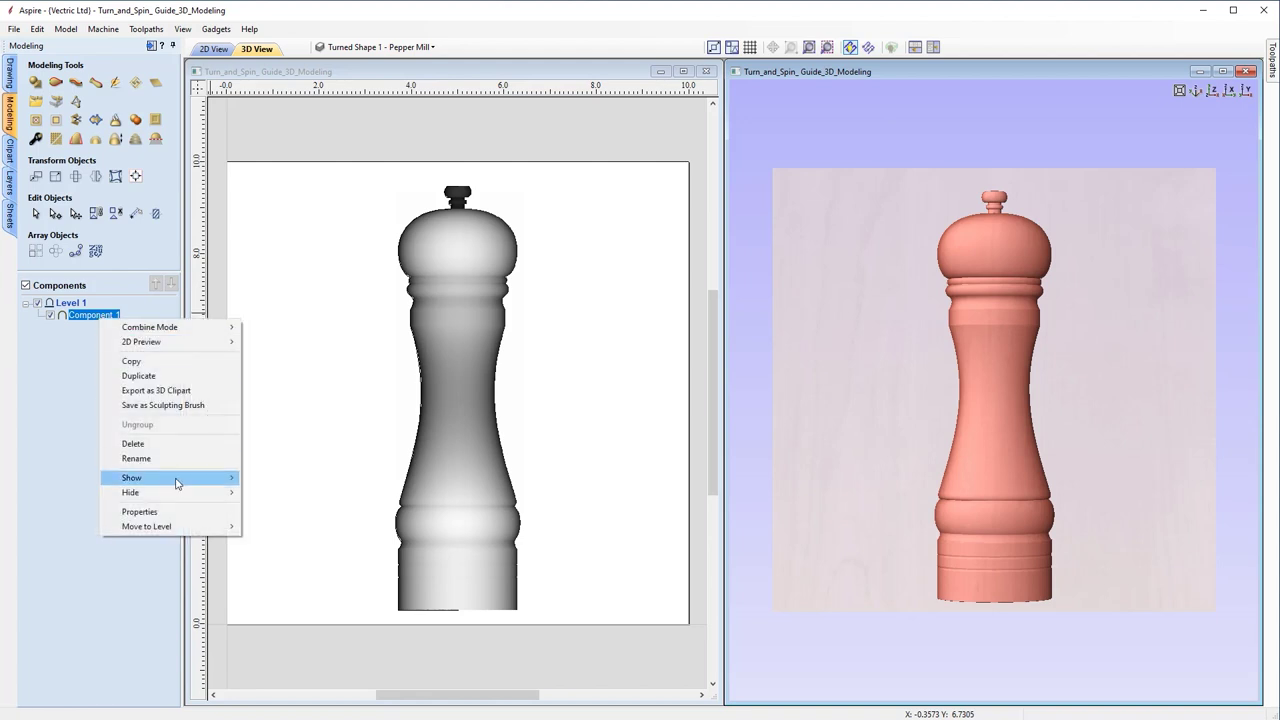
{"action": "left_click", "coordinate": [134, 443]}
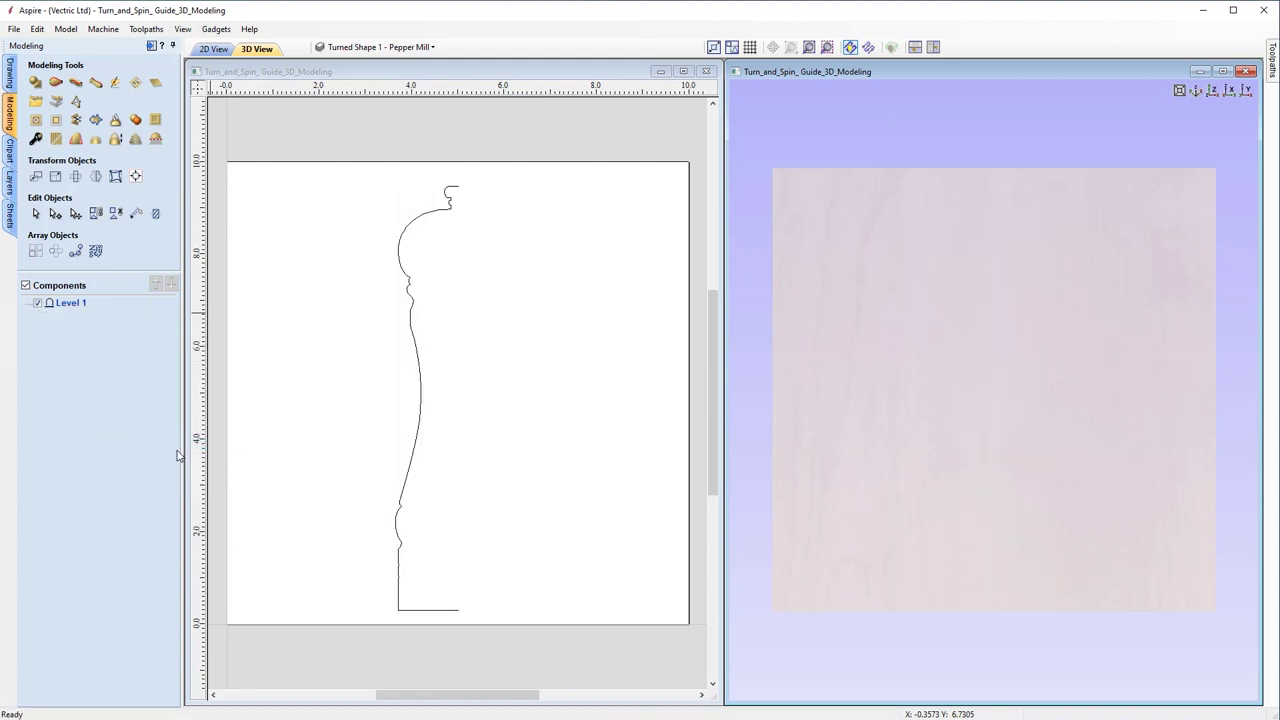
Hide the Turned Shape 1 - Pepper Mill layer and show the Turned Shape 2 - Spindle layer.
{"action": "left_click", "coordinate": [432, 47]}
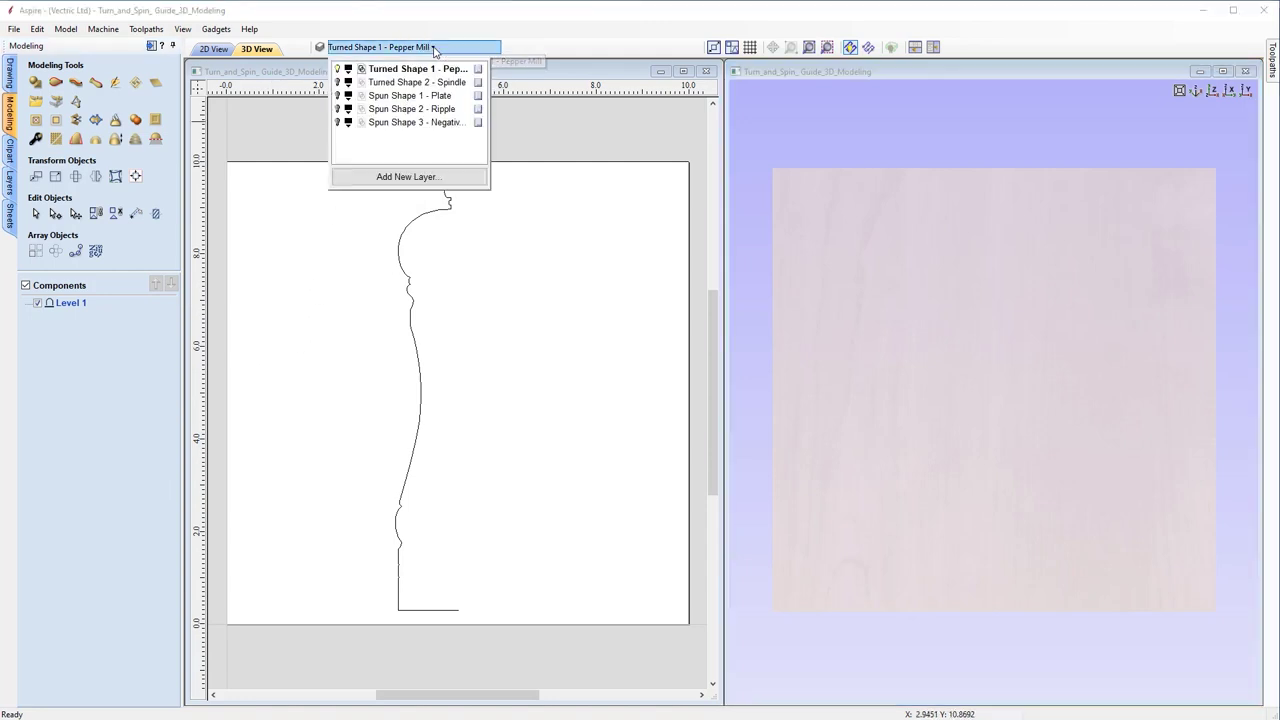
{"action": "left_click", "coordinate": [339, 69]}
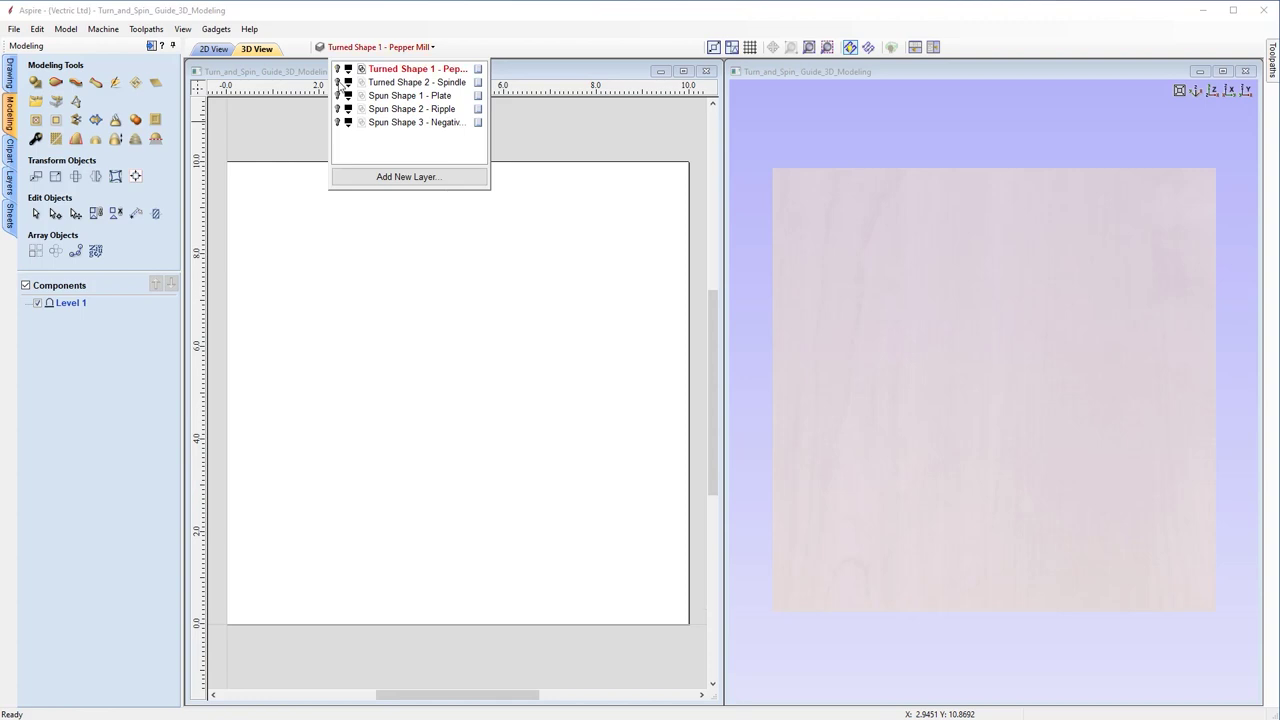
{"action": "left_click", "coordinate": [339, 83]}
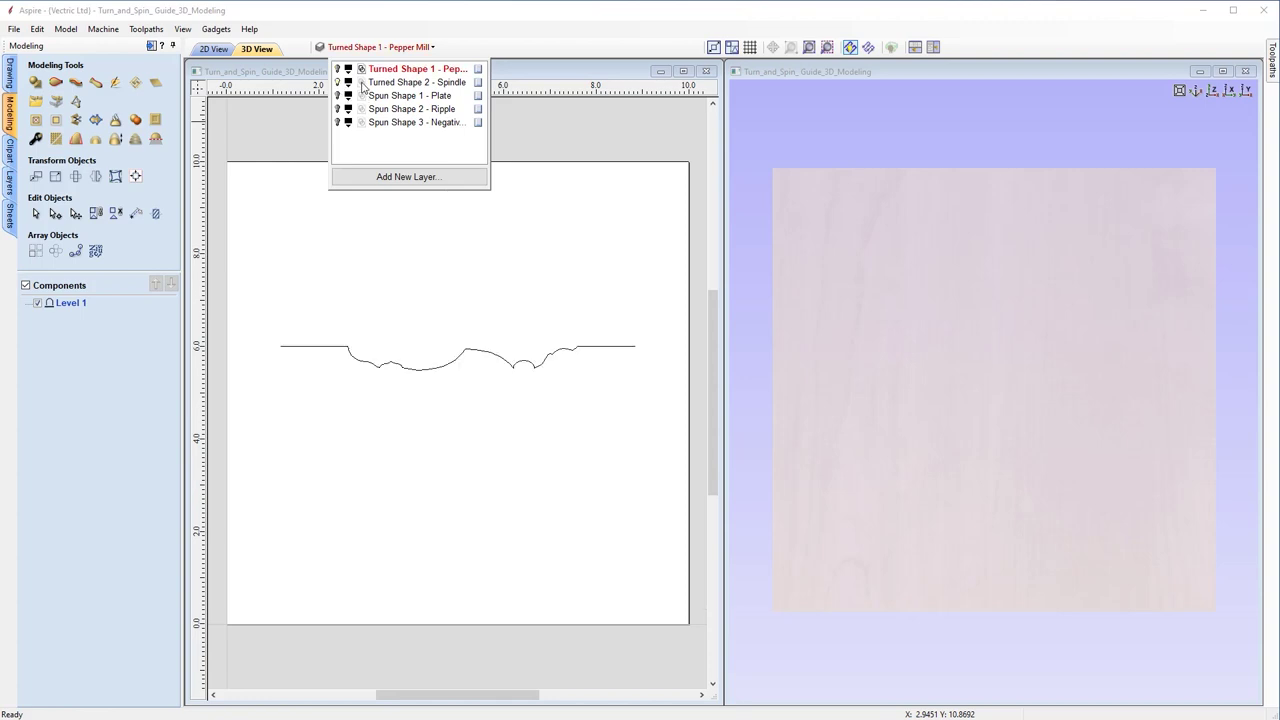
Make Turned Shape 2 - Spindle the active layer and select the spindle profile vector.
{"action": "left_click", "coordinate": [362, 84]}
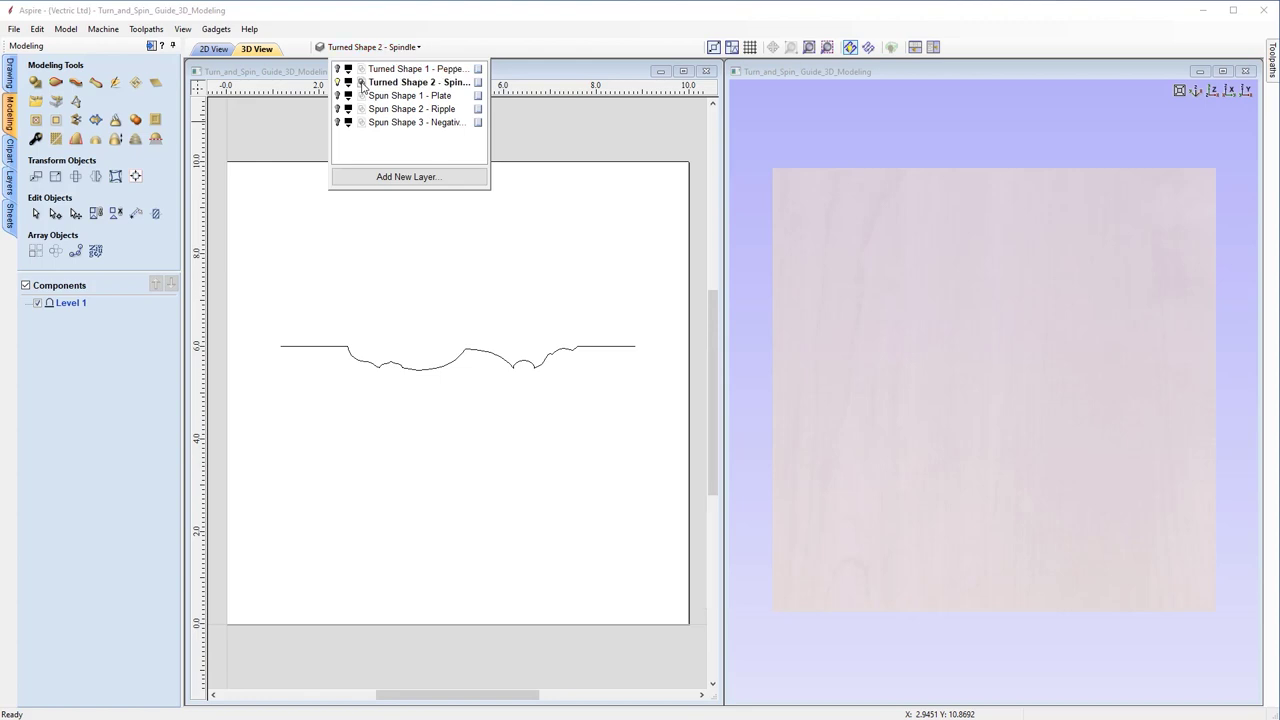
{"action": "left_click", "coordinate": [379, 262]}
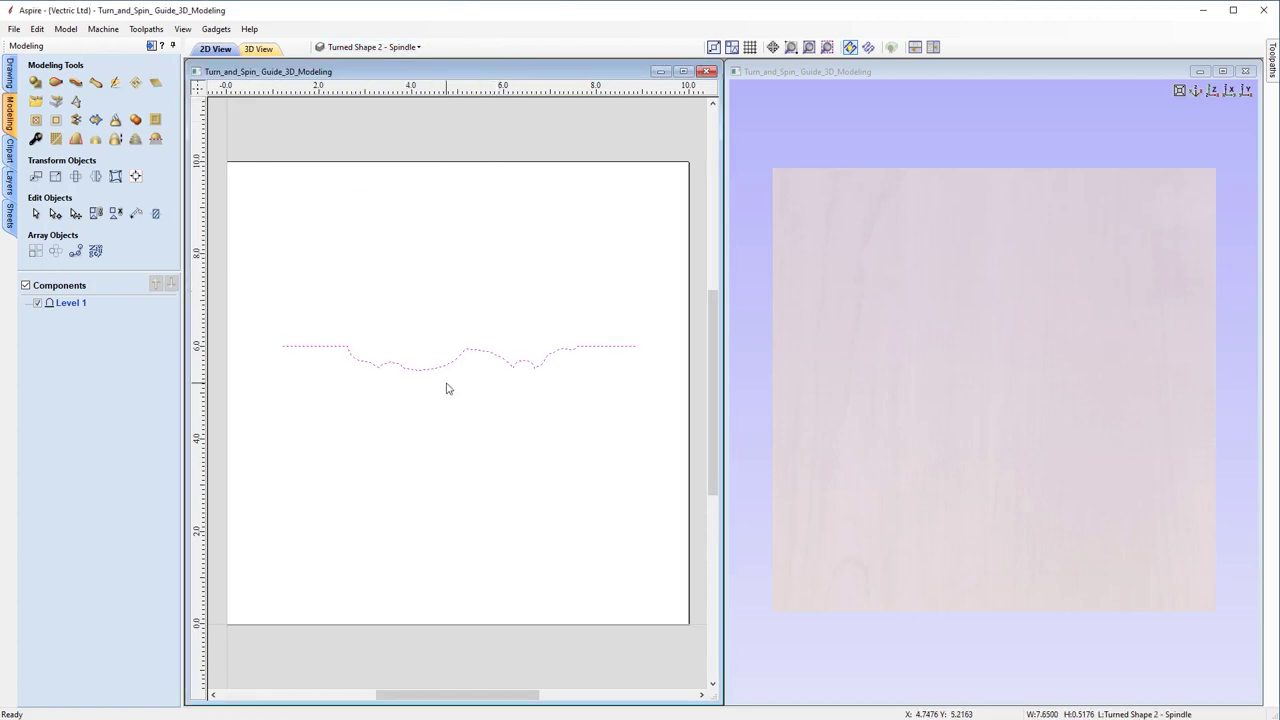
Try turning the spindle profile without end lines using Turn and Spin, unscaled, and reset the resulting shape.
{"action": "left_click", "coordinate": [97, 85]}
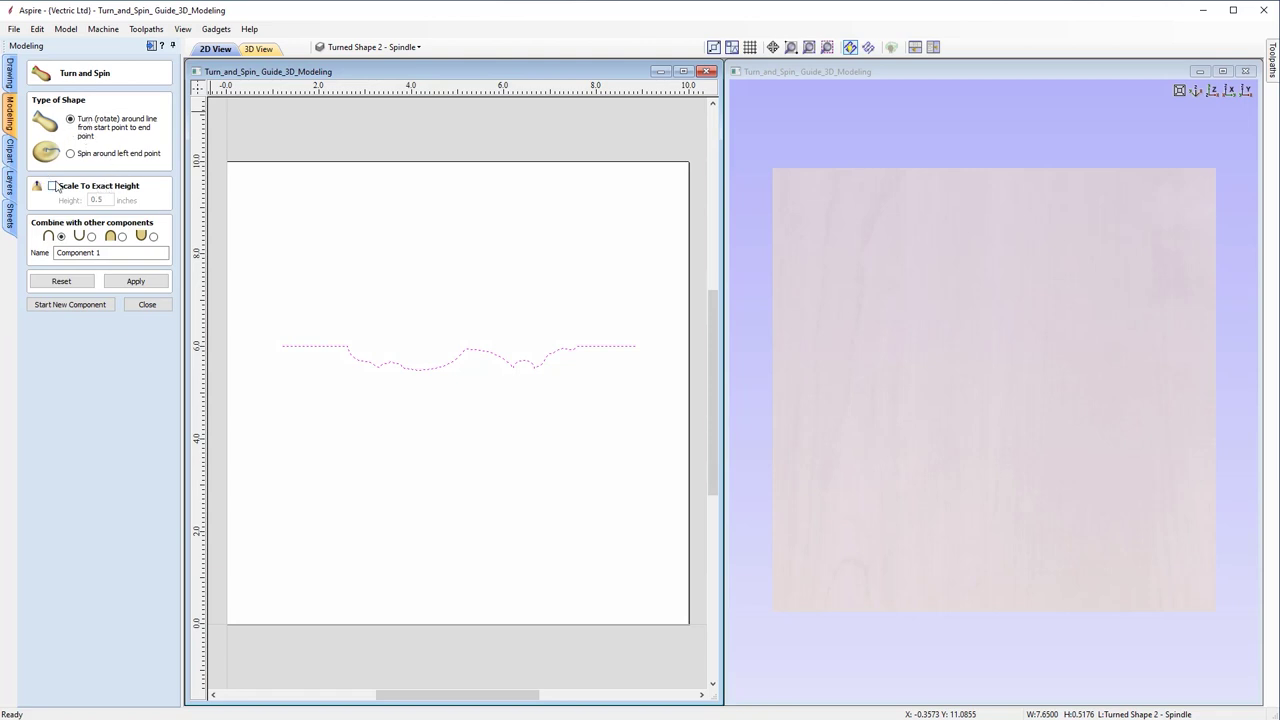
{"action": "left_click", "coordinate": [150, 285]}
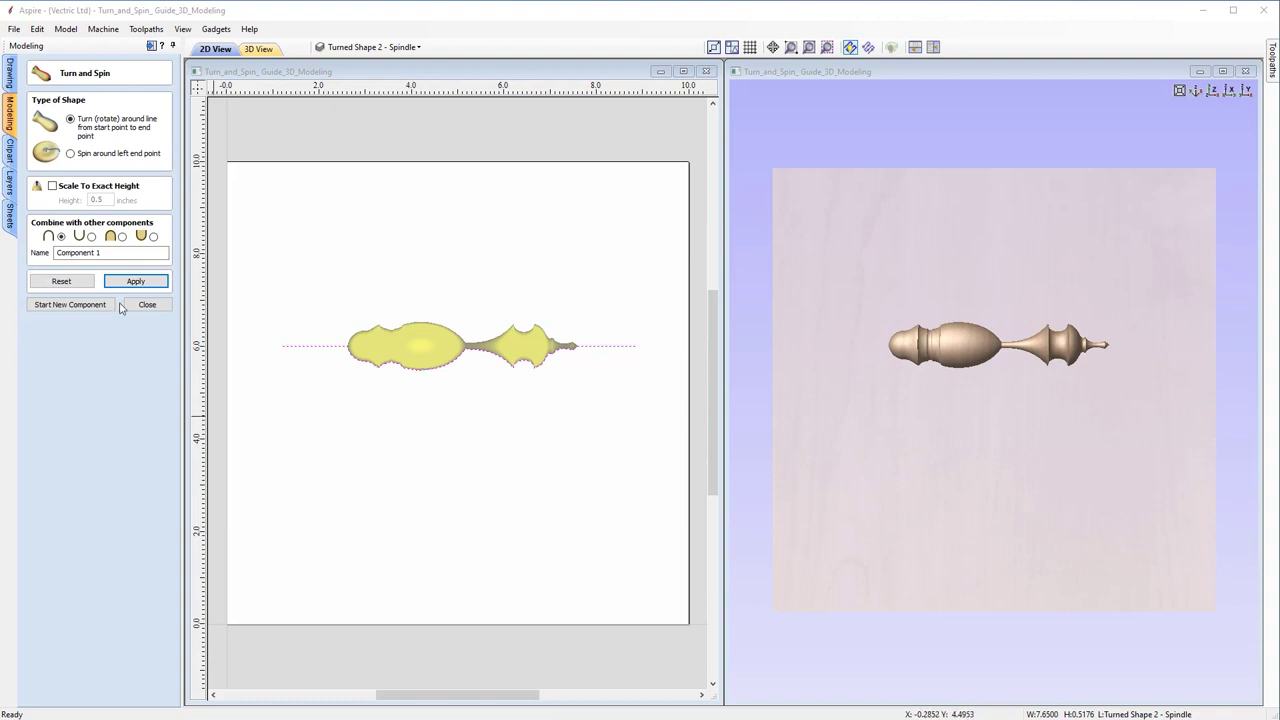
{"action": "left_click", "coordinate": [78, 284]}
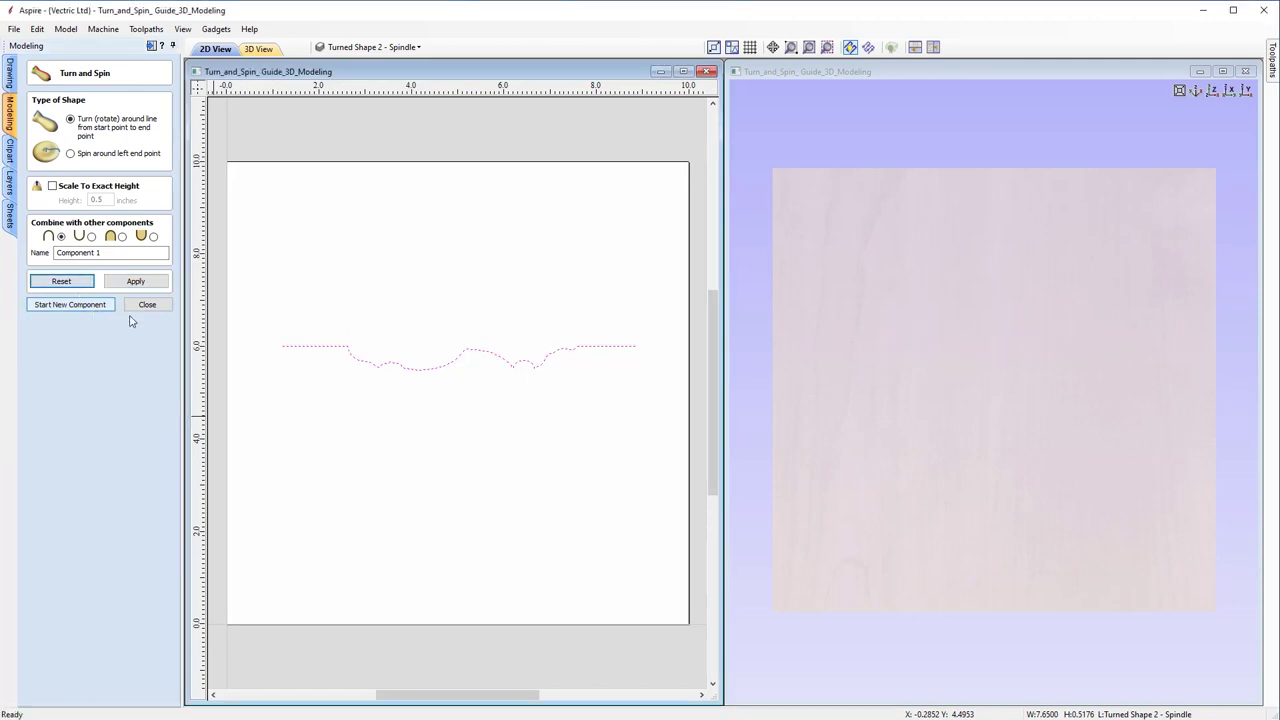
{"action": "key", "text": "Escape"}
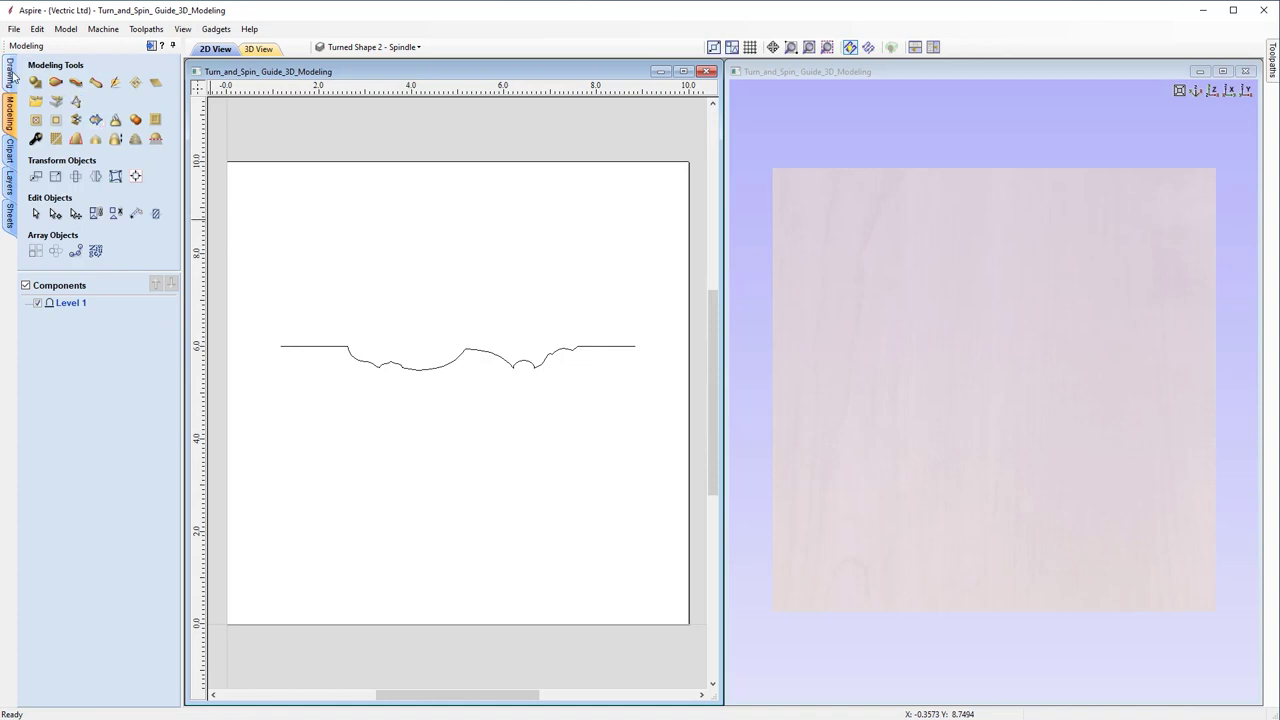
Draw a vertical line about 1.01 inches long from the spindle profile's left end down to Y 5.0.
{"action": "left_click", "coordinate": [9, 74]}
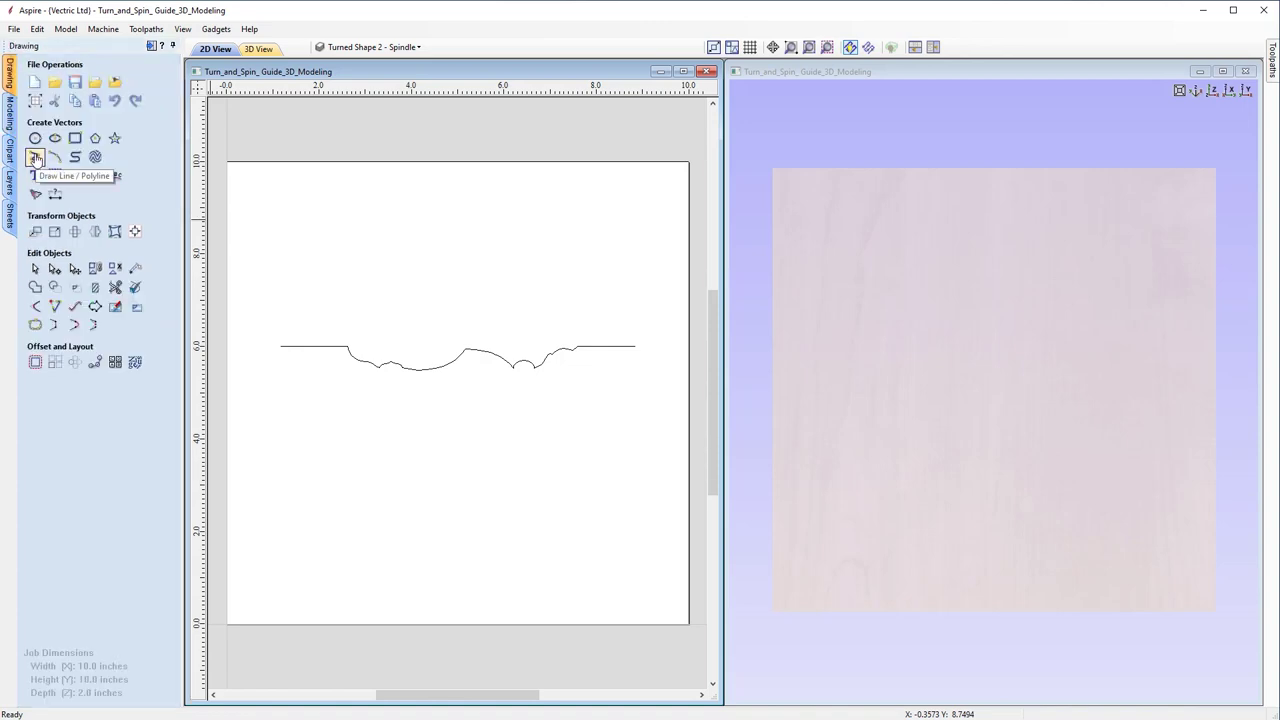
{"action": "left_click", "coordinate": [35, 157]}
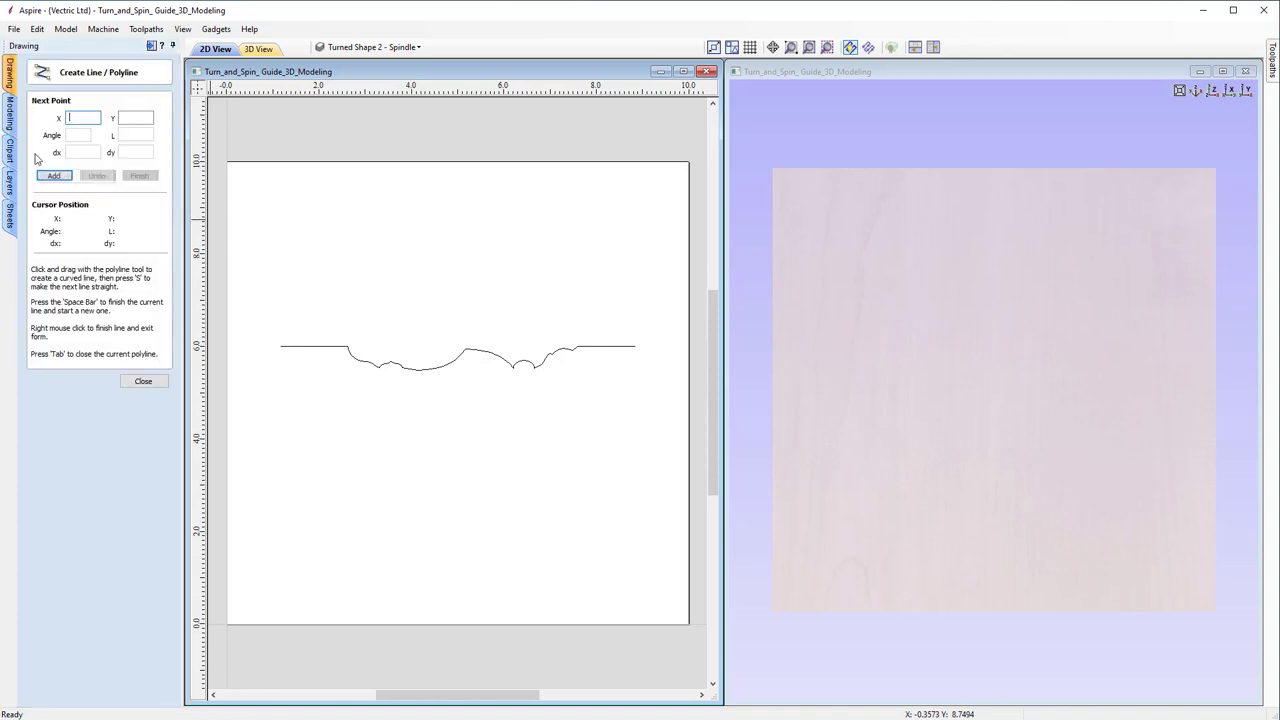
{"action": "left_click", "coordinate": [279, 347]}
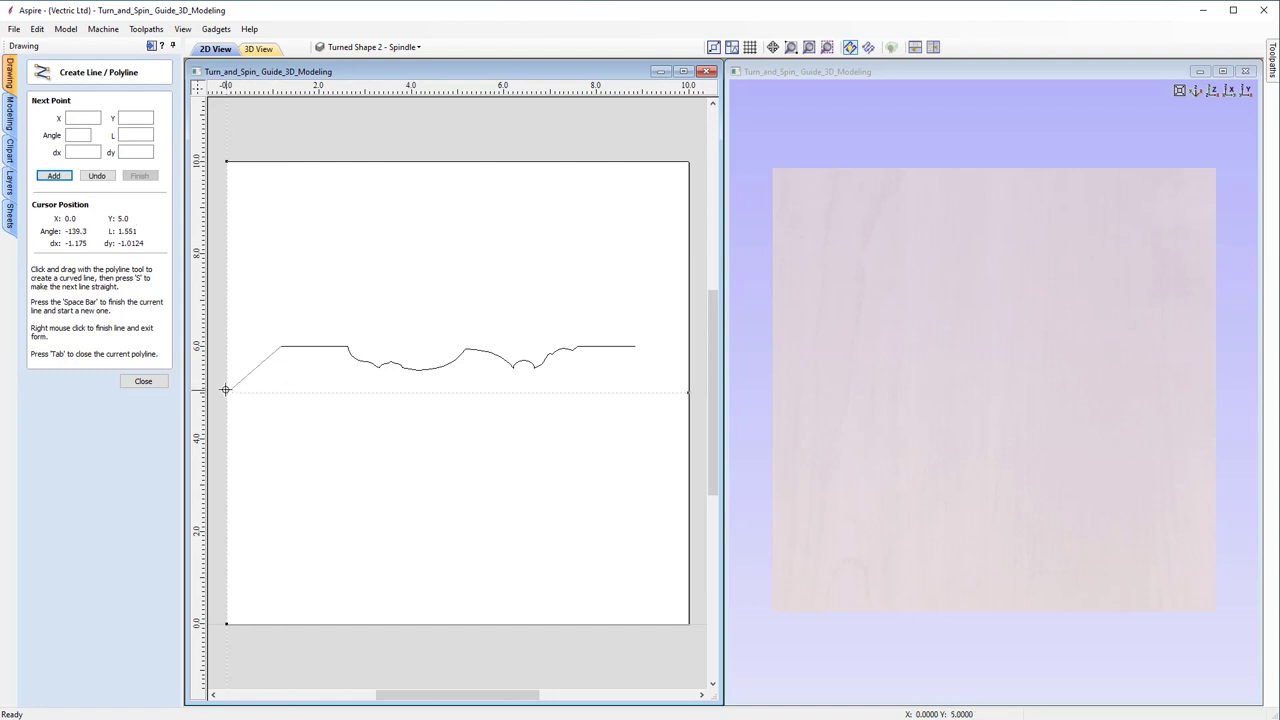
{"action": "left_click", "coordinate": [278, 392]}
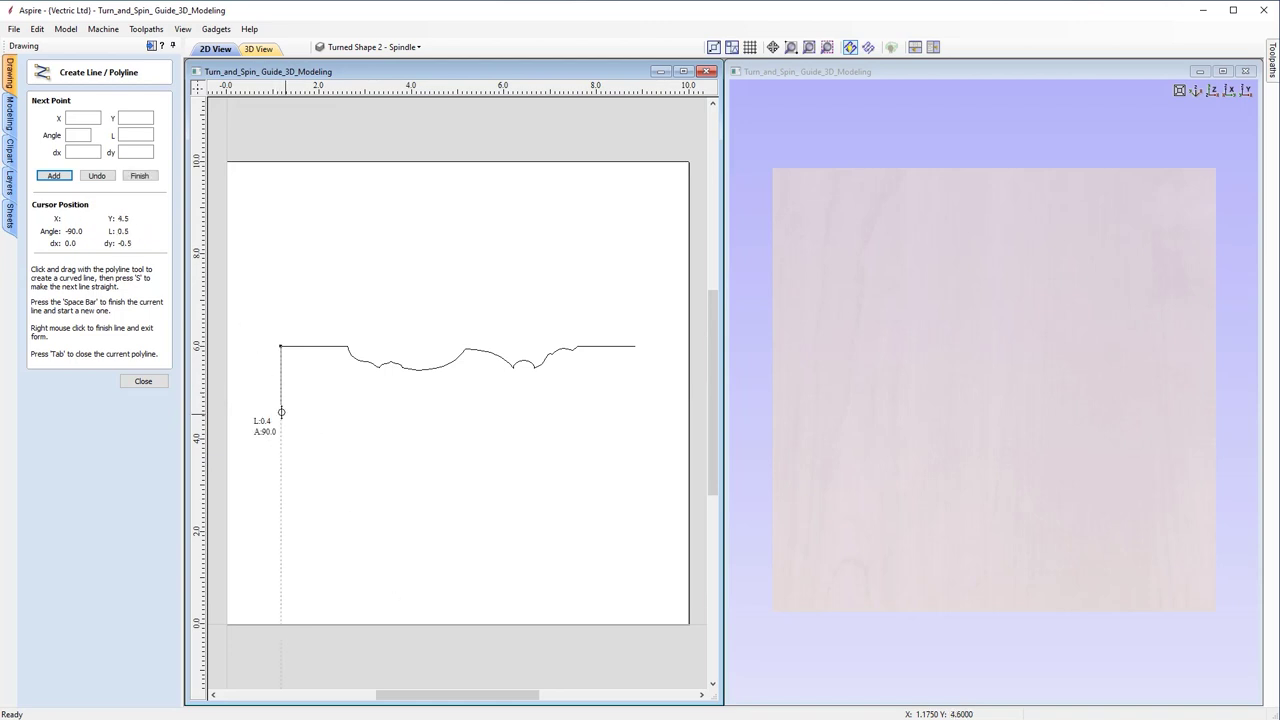
{"action": "left_click", "coordinate": [158, 381]}
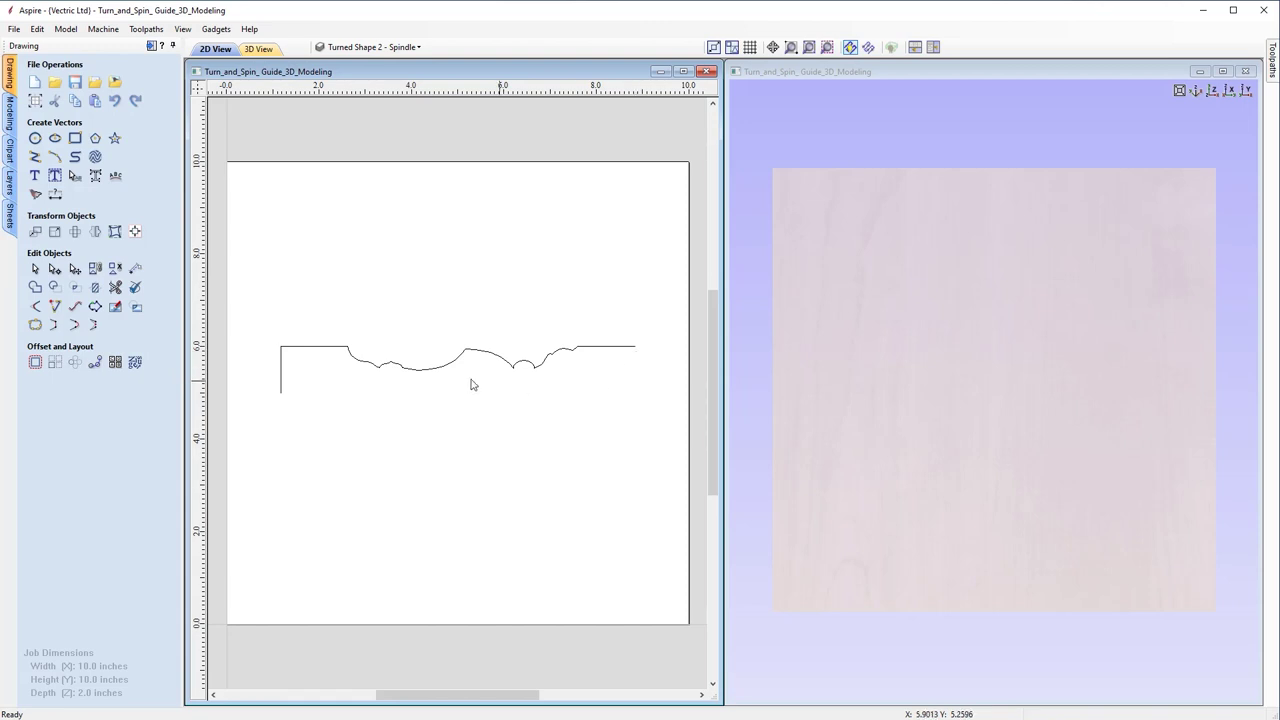
Draw a matching vertical line about 1.01 inches long from the profile's right end down to Y 5.0.
{"action": "left_click", "coordinate": [35, 157]}
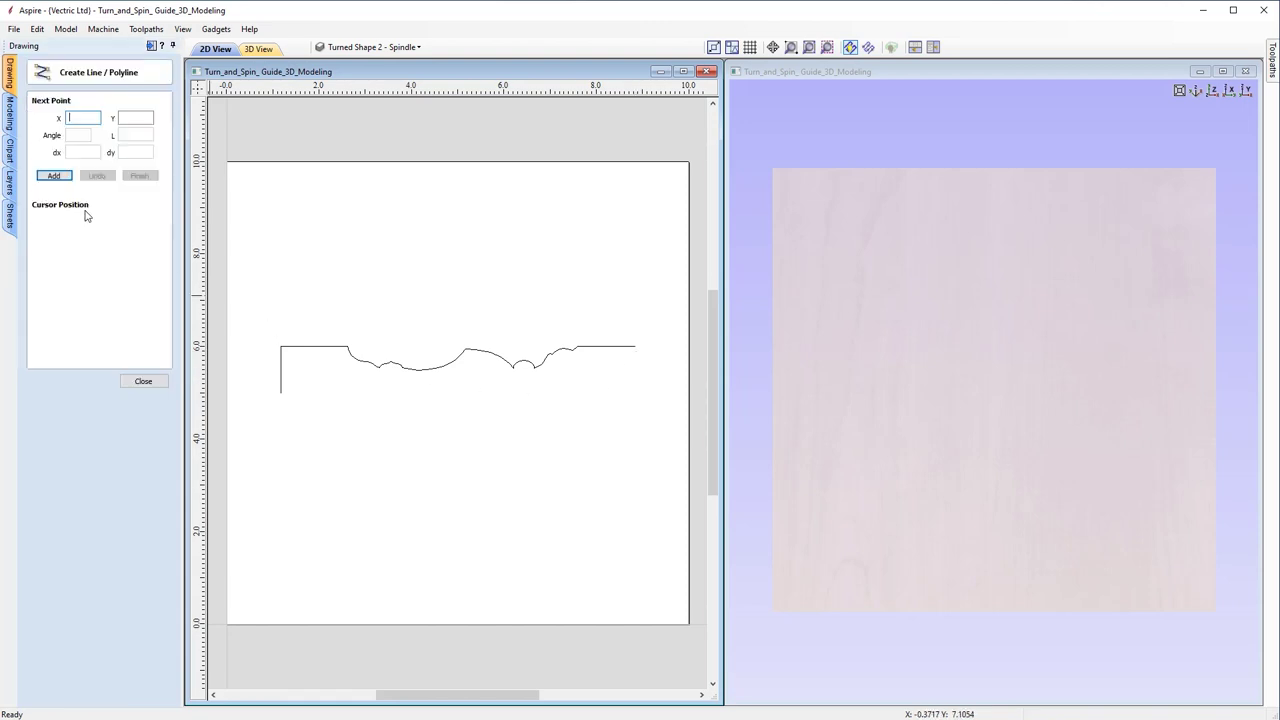
{"action": "left_click", "coordinate": [634, 347]}
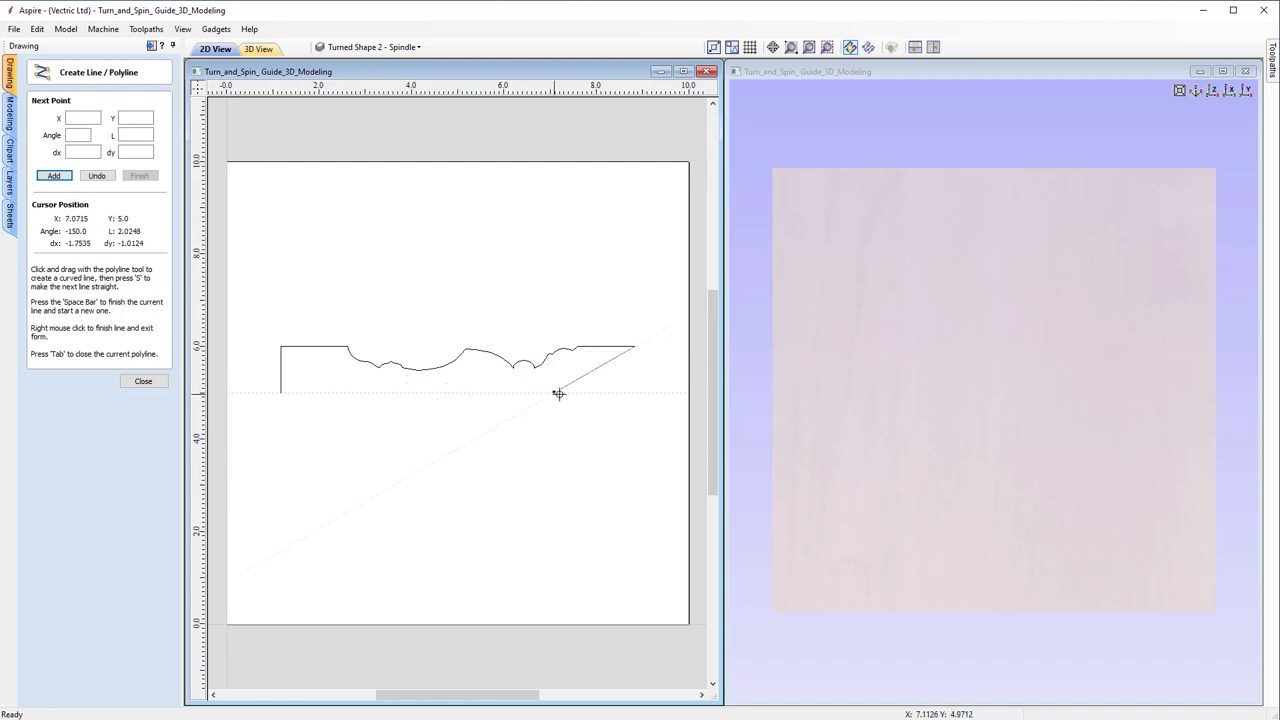
{"action": "left_click", "coordinate": [634, 393]}
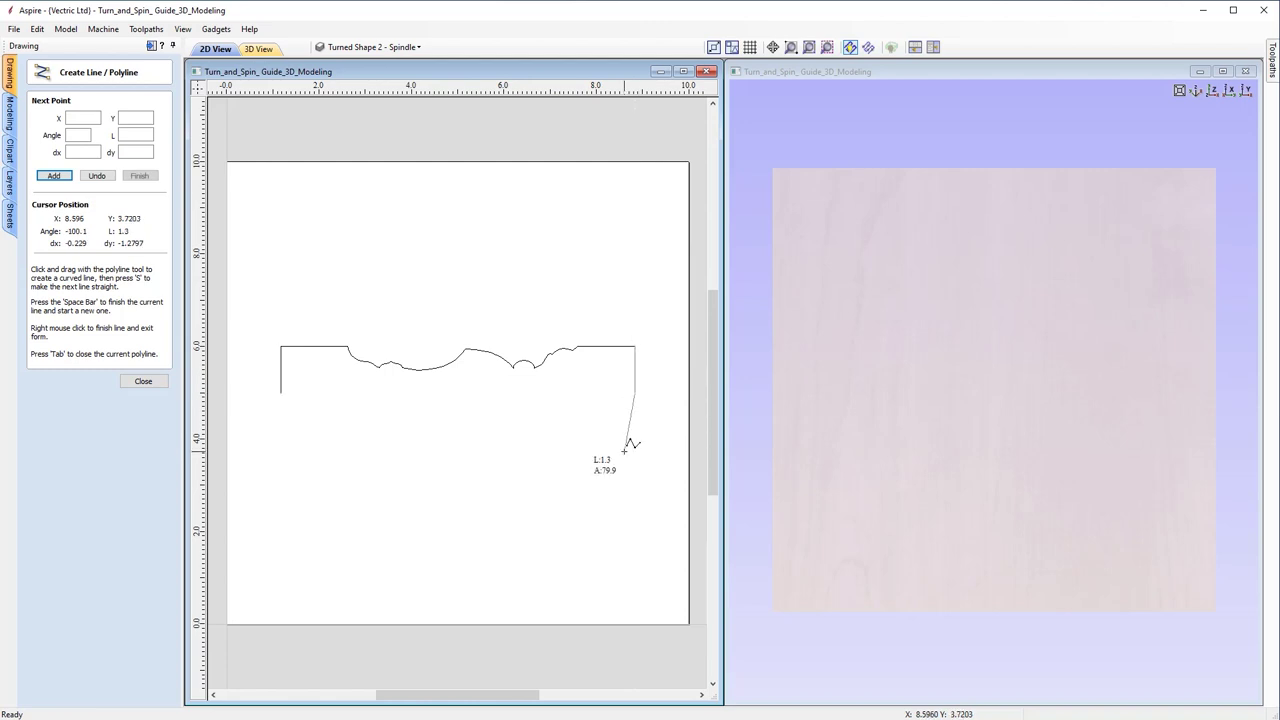
{"action": "left_click", "coordinate": [155, 381]}
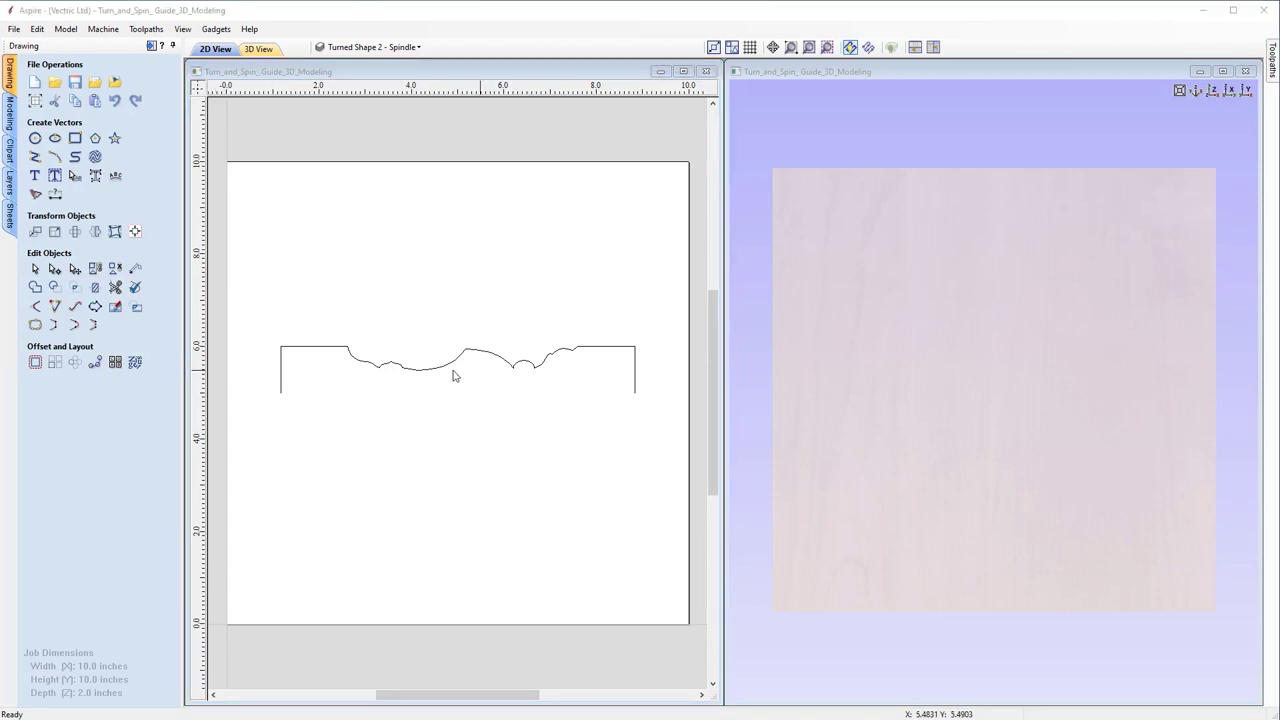
Join the spindle profile and both vertical end lines into one open vector with a tolerance of .001 inches.
{"action": "left_click", "coordinate": [349, 357]}
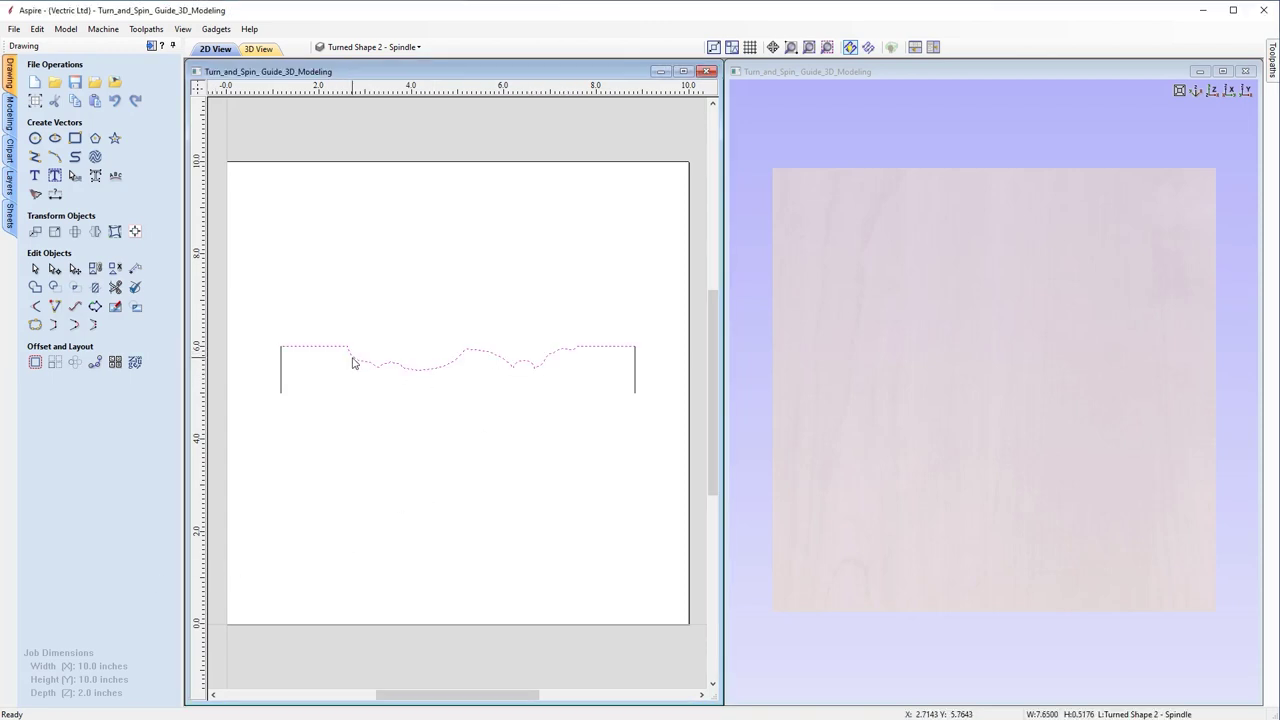
{"action": "left_click", "coordinate": [283, 373]}
{"action": "left_click", "coordinate": [632, 385]}
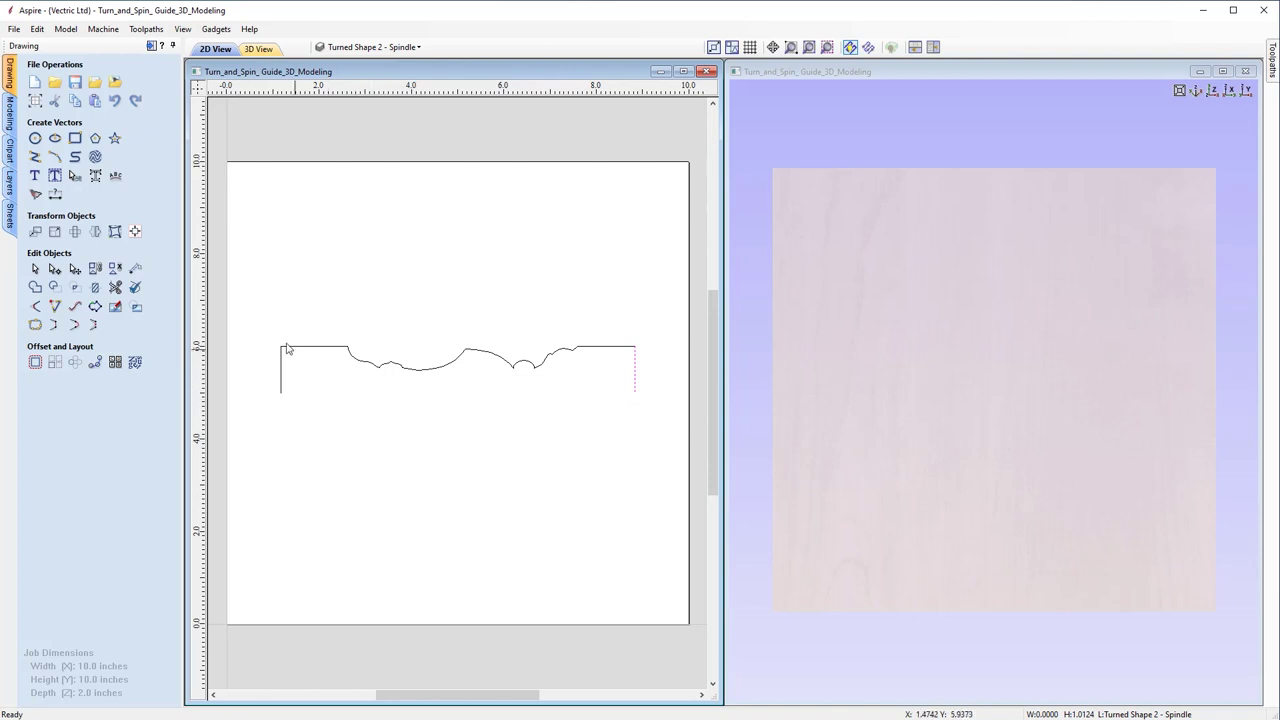
{"action": "left_click_drag", "start_coordinate": [253, 318], "coordinate": [663, 419]}
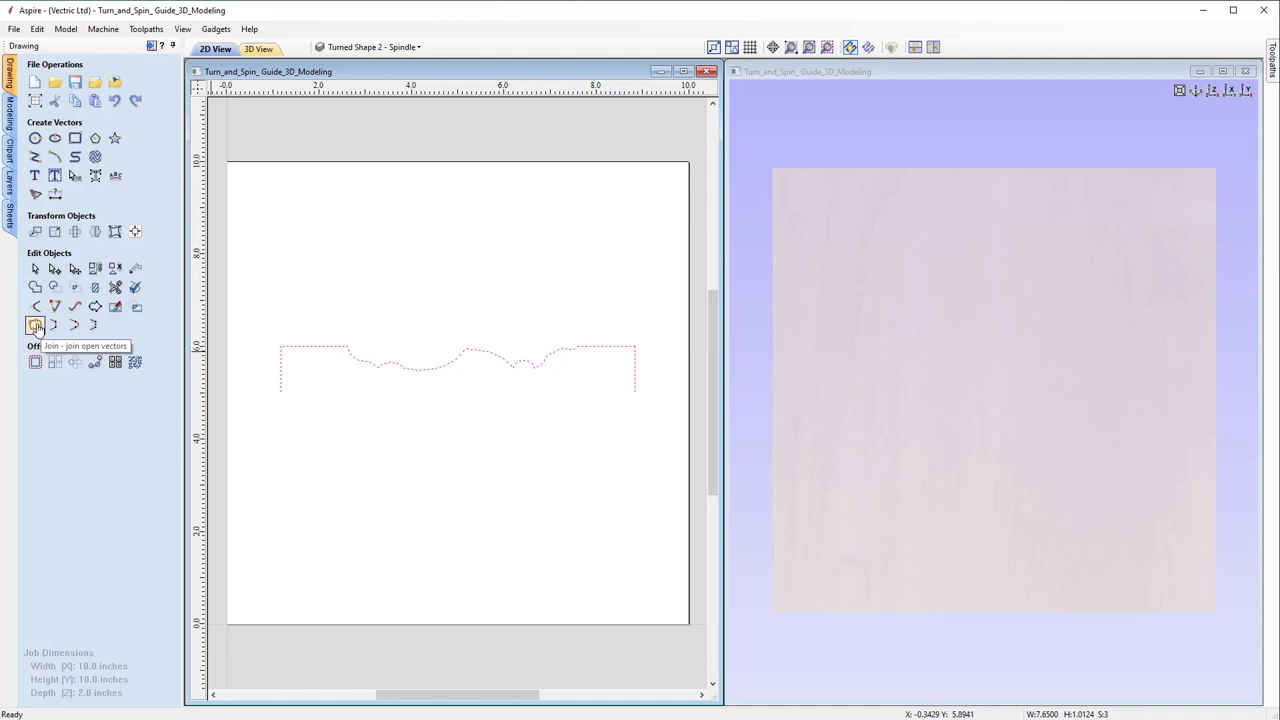
{"action": "left_click", "coordinate": [35, 325]}
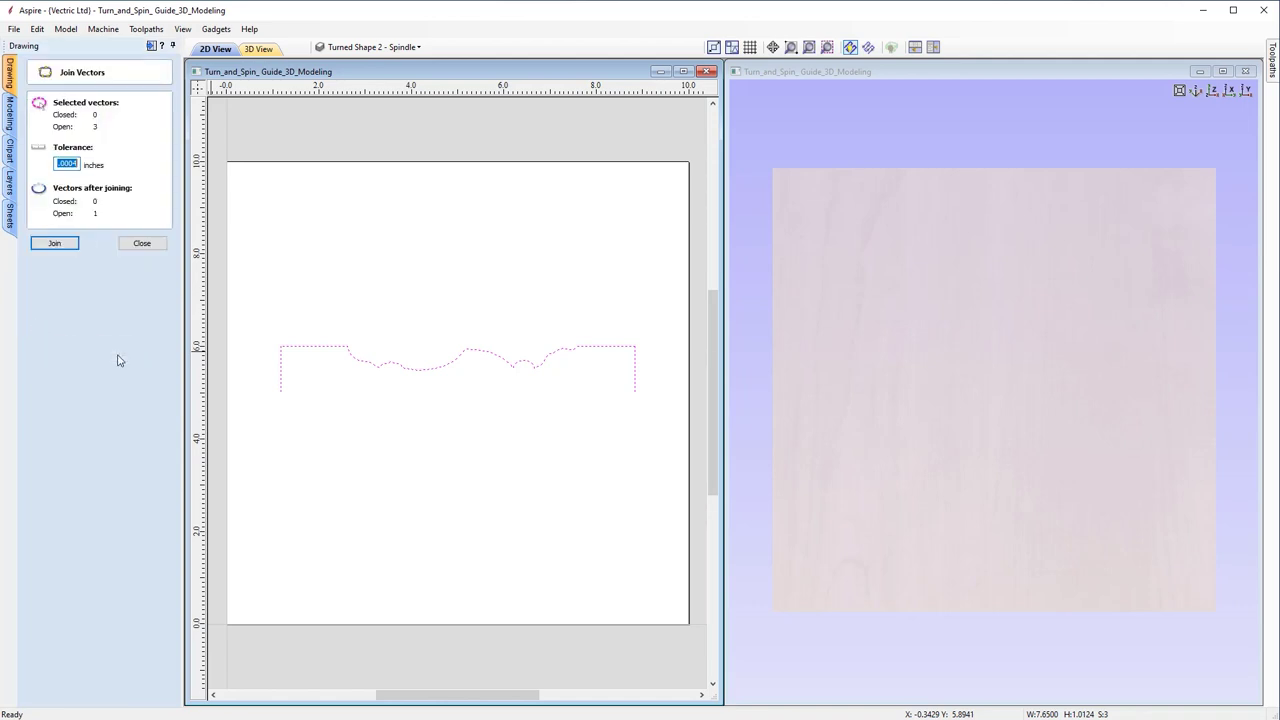
{"action": "left_click", "coordinate": [79, 165]}
{"action": "key", "text": "BackSpace"}
{"action": "type", "text": "1"}
{"action": "left_click", "coordinate": [64, 245]}
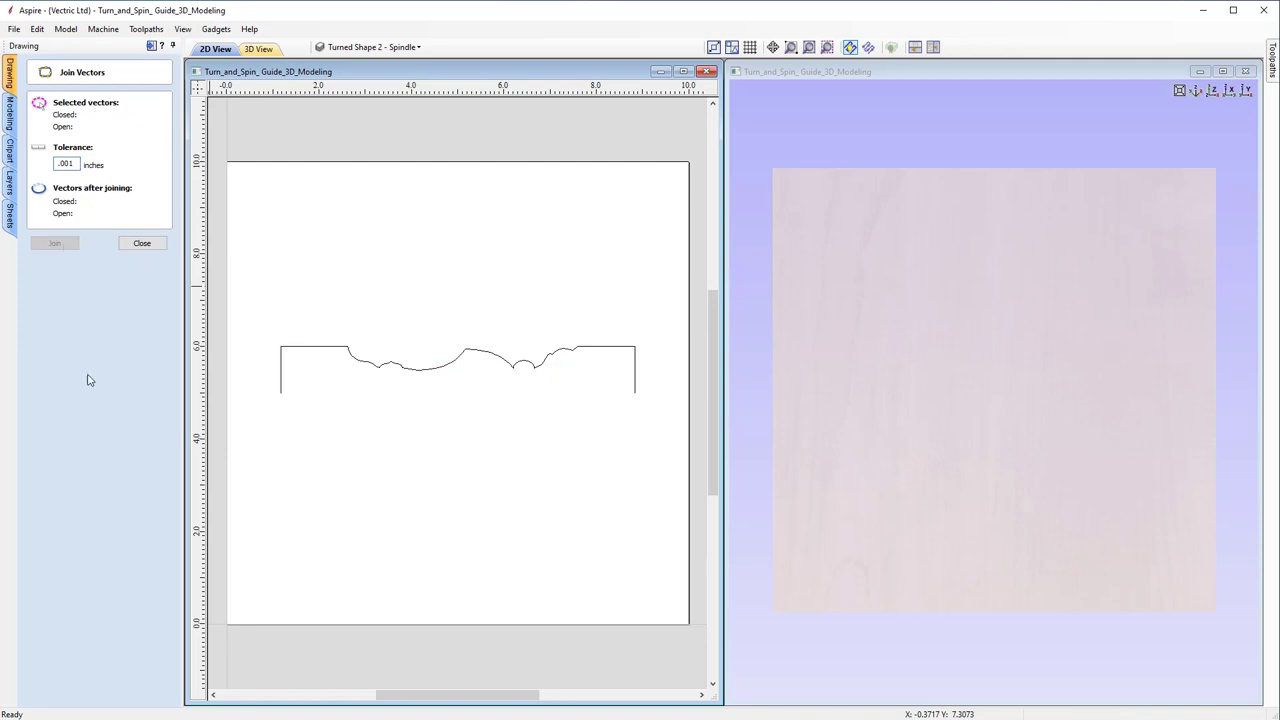
{"action": "left_click", "coordinate": [141, 246]}
Turn the joined spindle profile around the line between its end points with Turn and Spin, without scaling to exact height.
{"action": "left_click", "coordinate": [449, 367]}
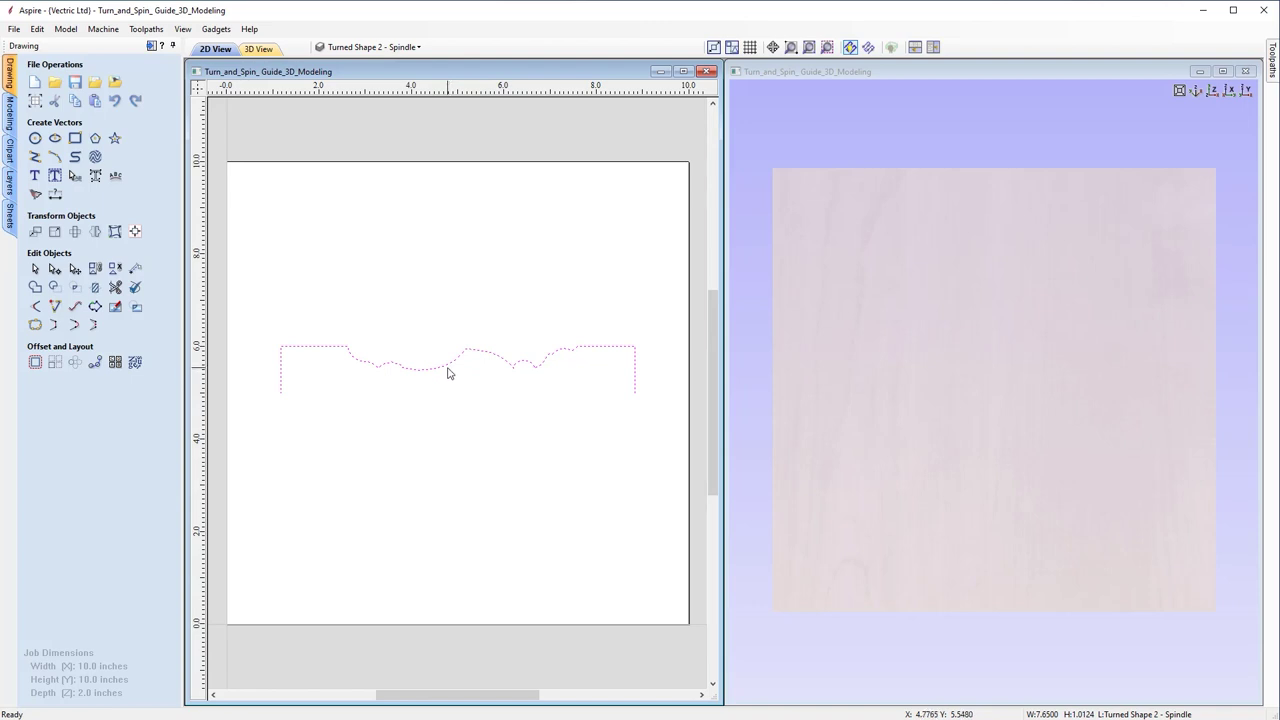
{"action": "left_click", "coordinate": [10, 113]}
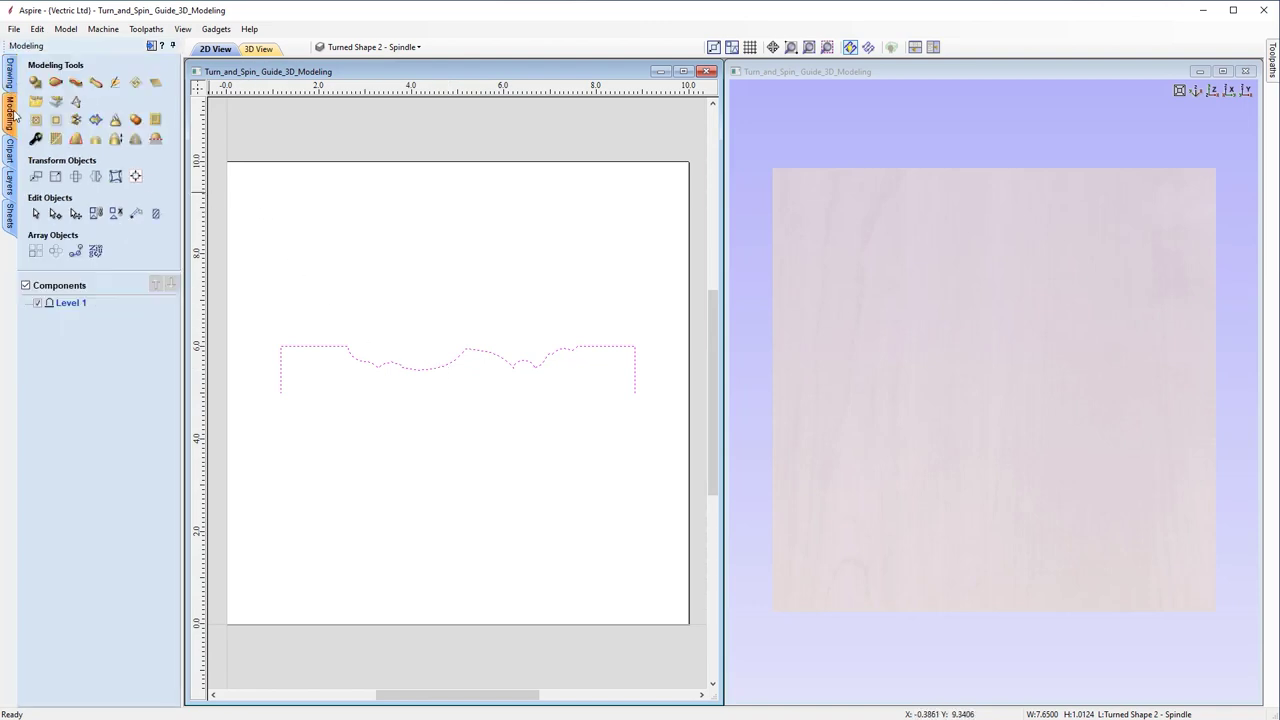
{"action": "left_click", "coordinate": [95, 83]}
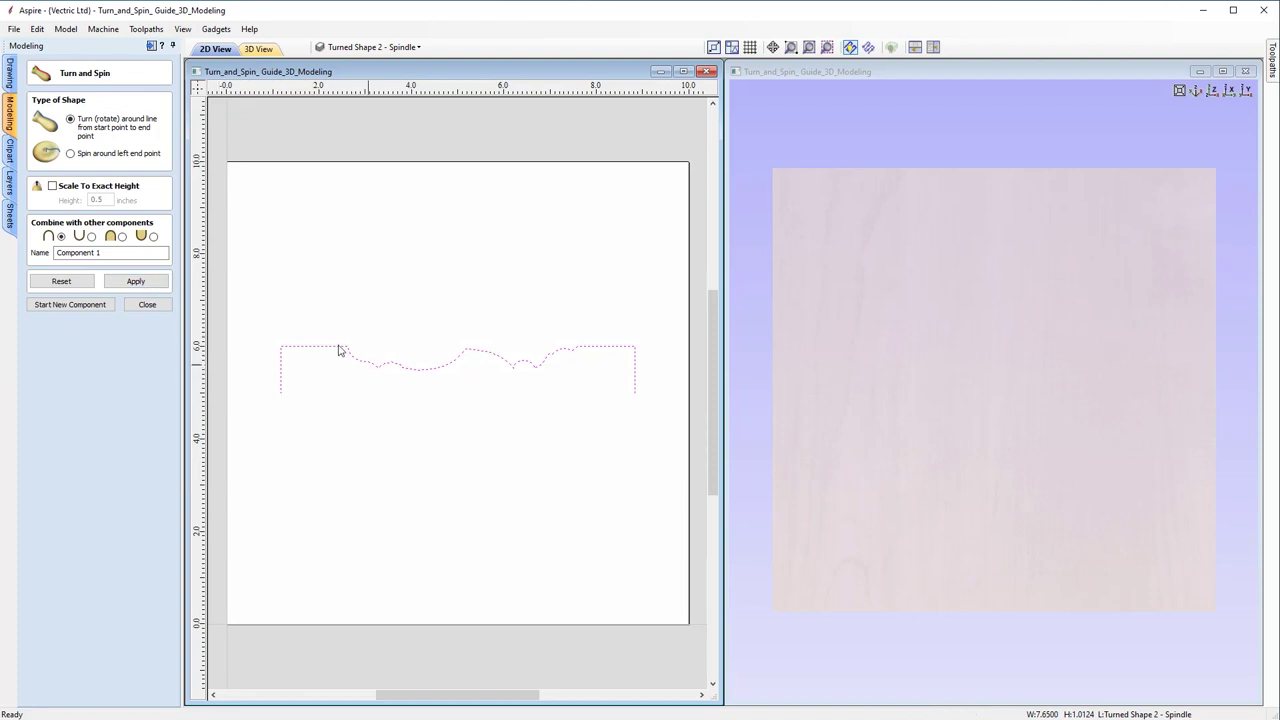
{"action": "left_click", "coordinate": [136, 283]}
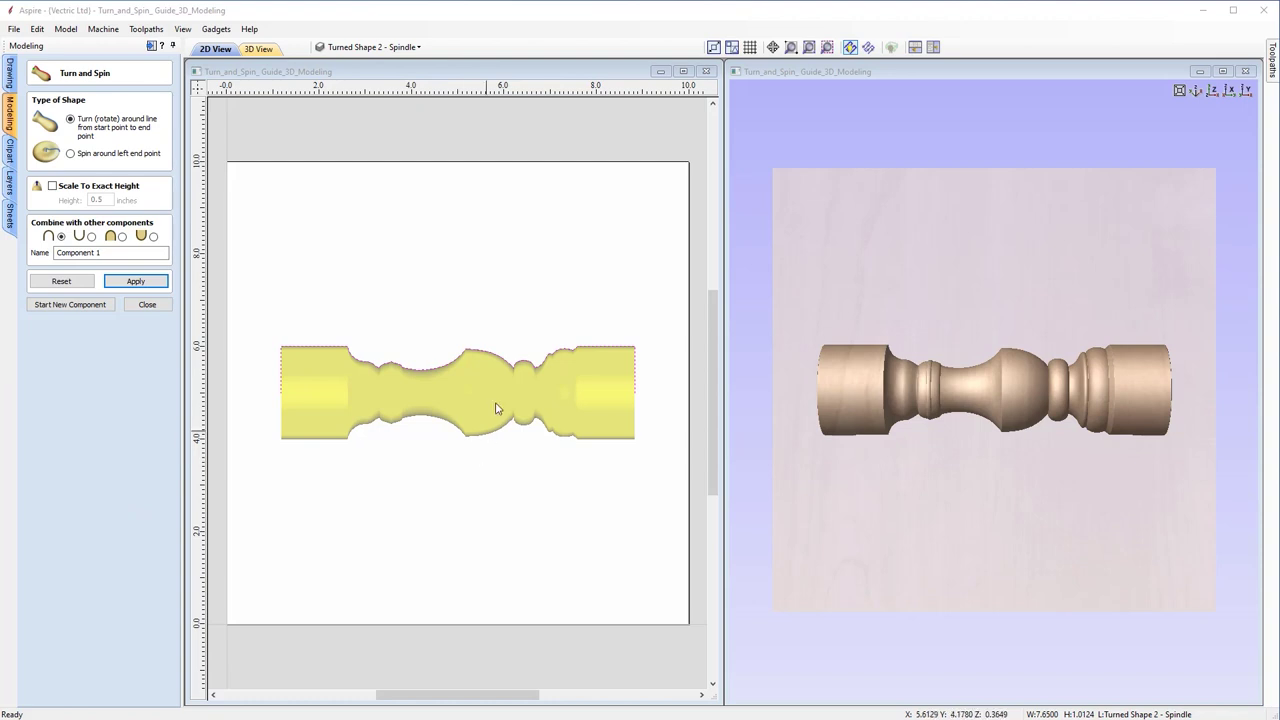
Node-edit the spindle profile, moving the central curve's lowest node down to about Y 5.33, and reapply the turned shape.
{"action": "left_click", "coordinate": [445, 370]}
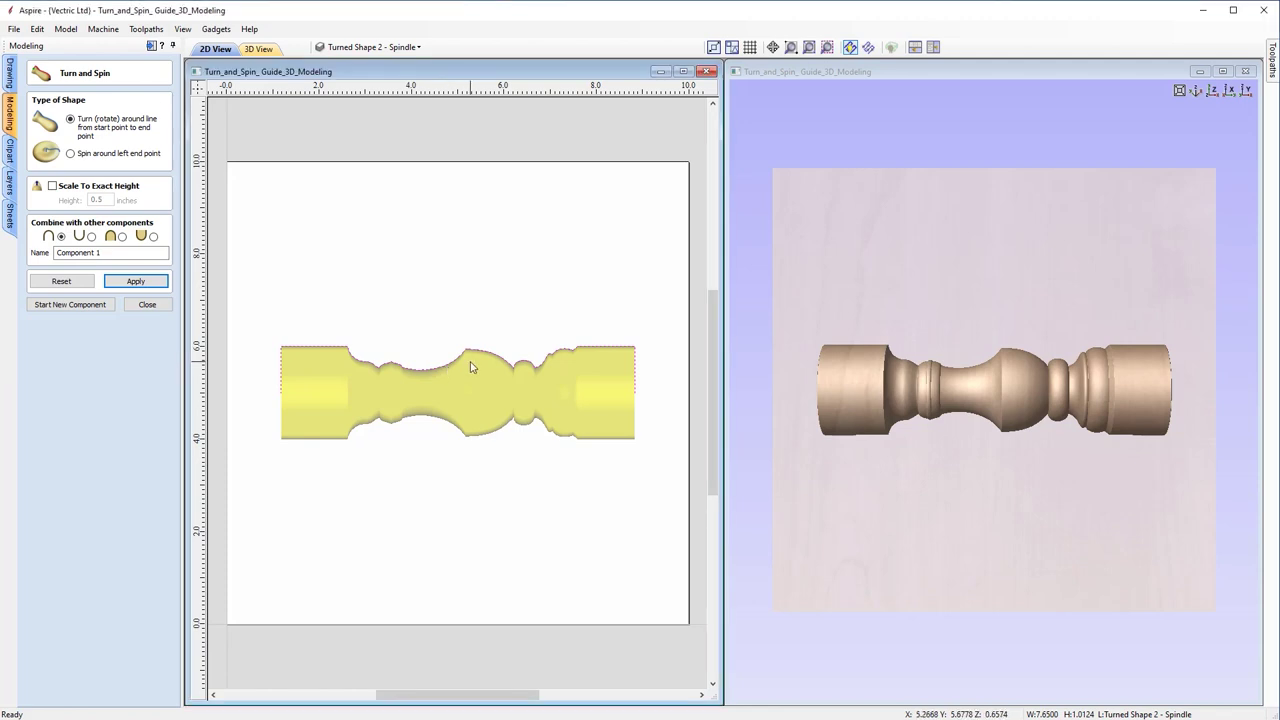
{"action": "double_click", "coordinate": [455, 372]}
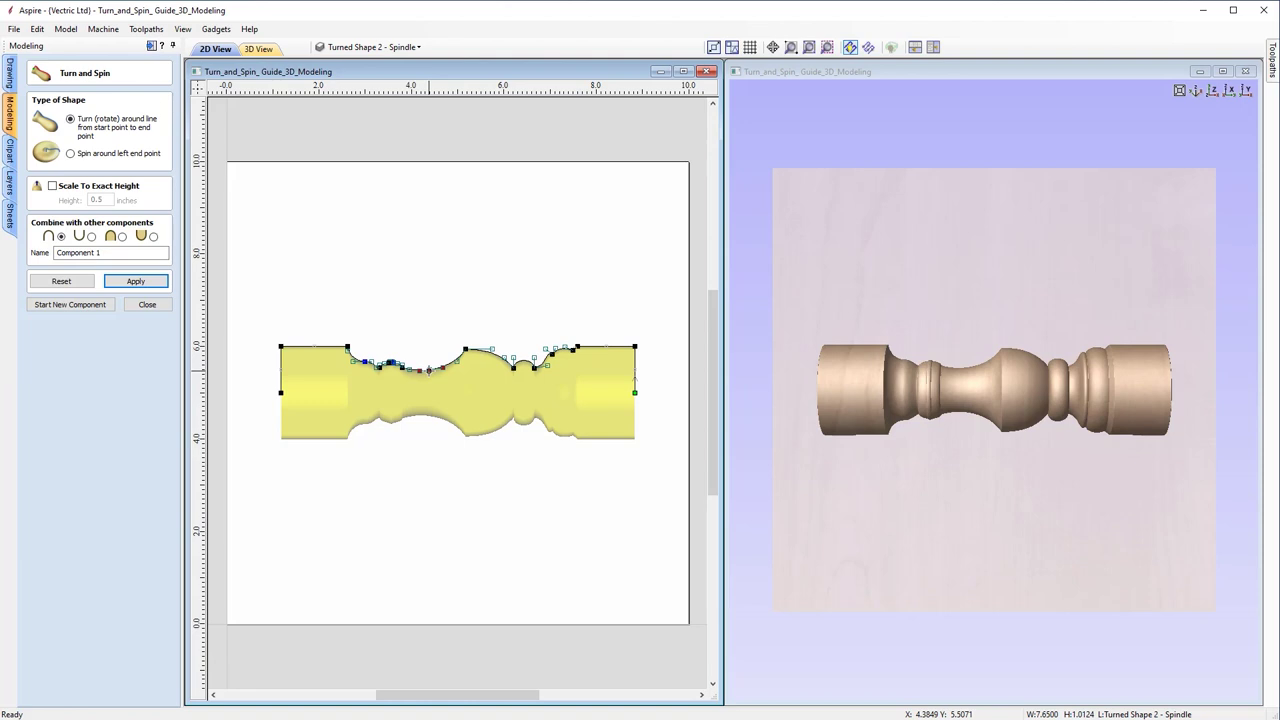
{"action": "left_click", "coordinate": [429, 372]}
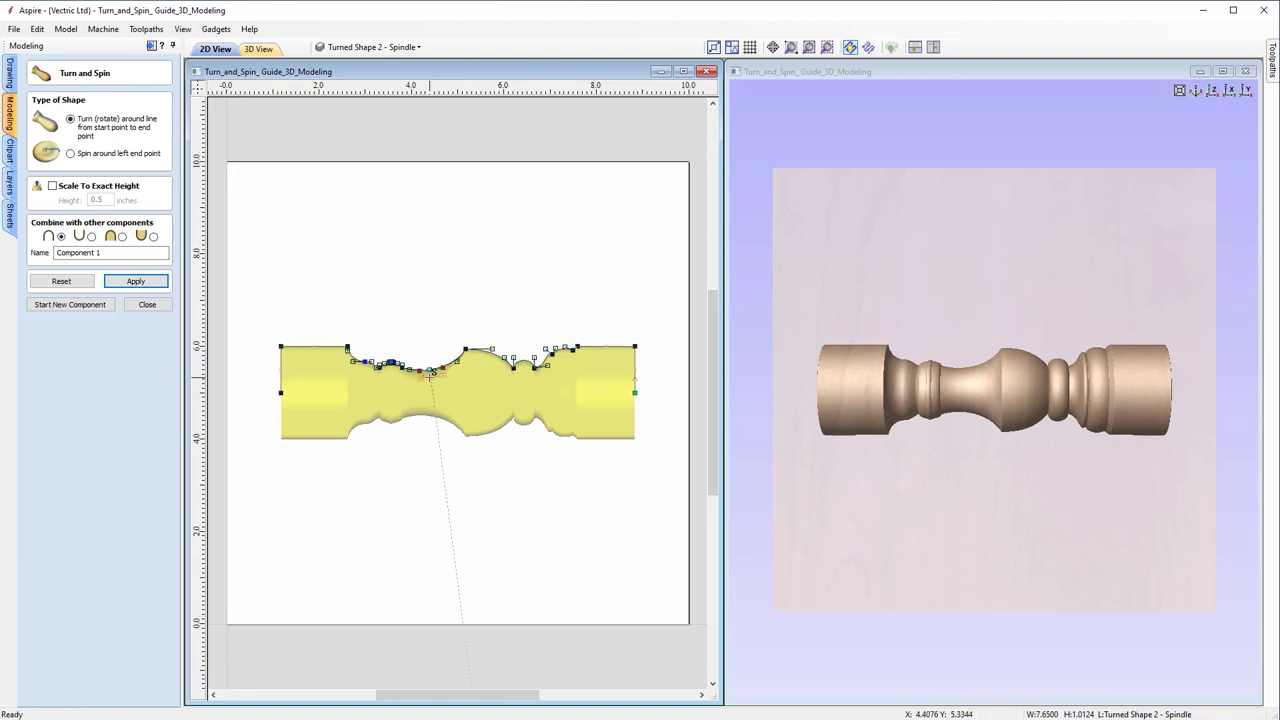
{"action": "left_click_drag", "start_coordinate": [429, 372], "coordinate": [430, 377]}
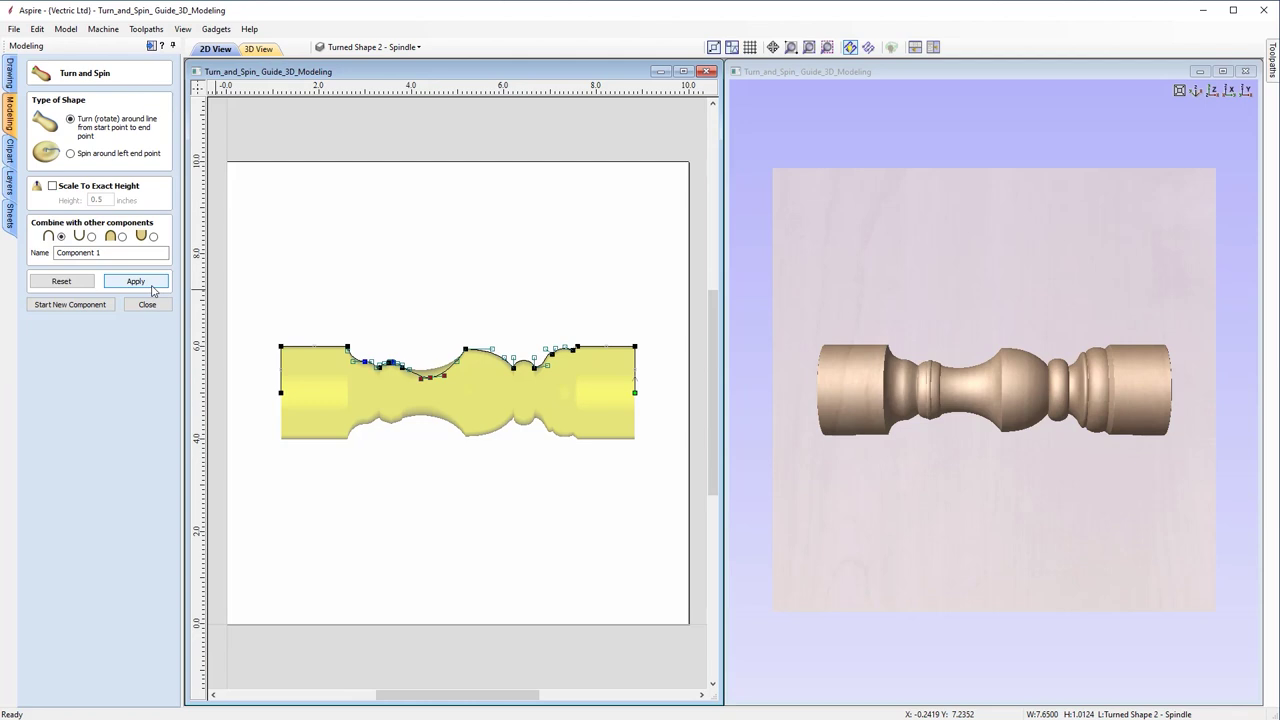
{"action": "left_click", "coordinate": [135, 281]}
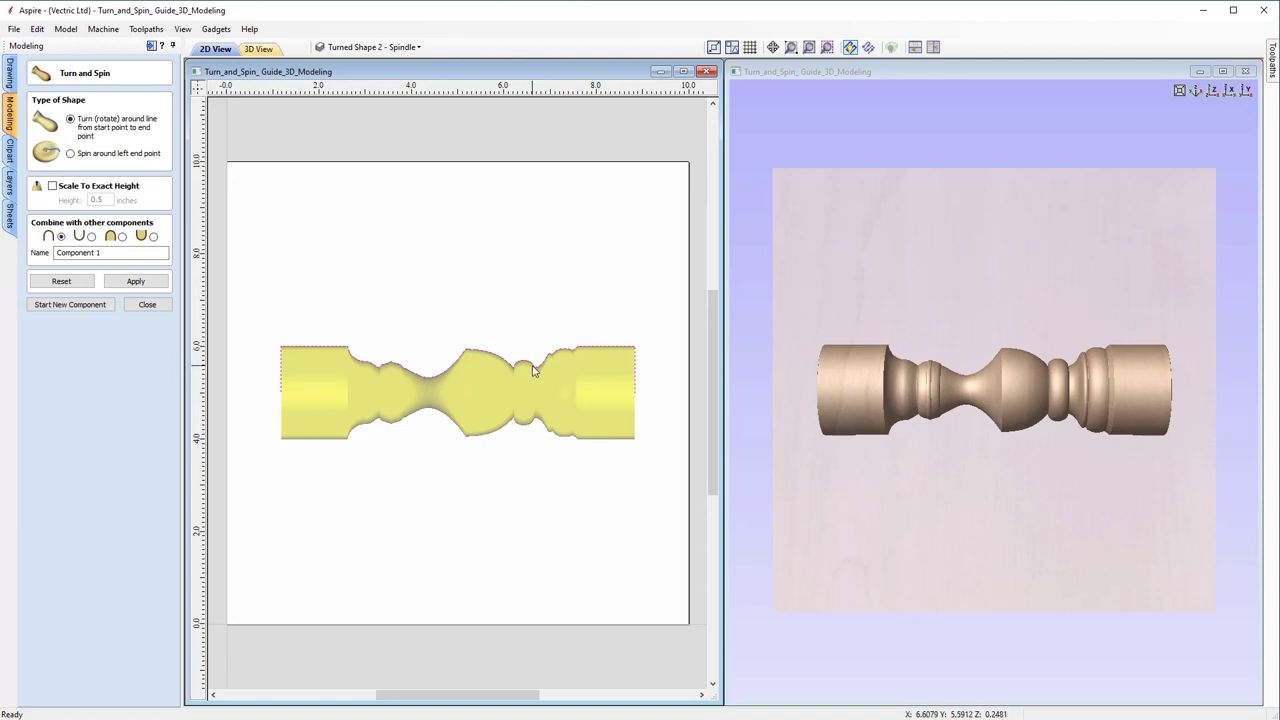
Shift the nodes of the small bead beside the large bulb slightly toward the turning axis and reapply the turned shape.
{"action": "left_click", "coordinate": [507, 426]}
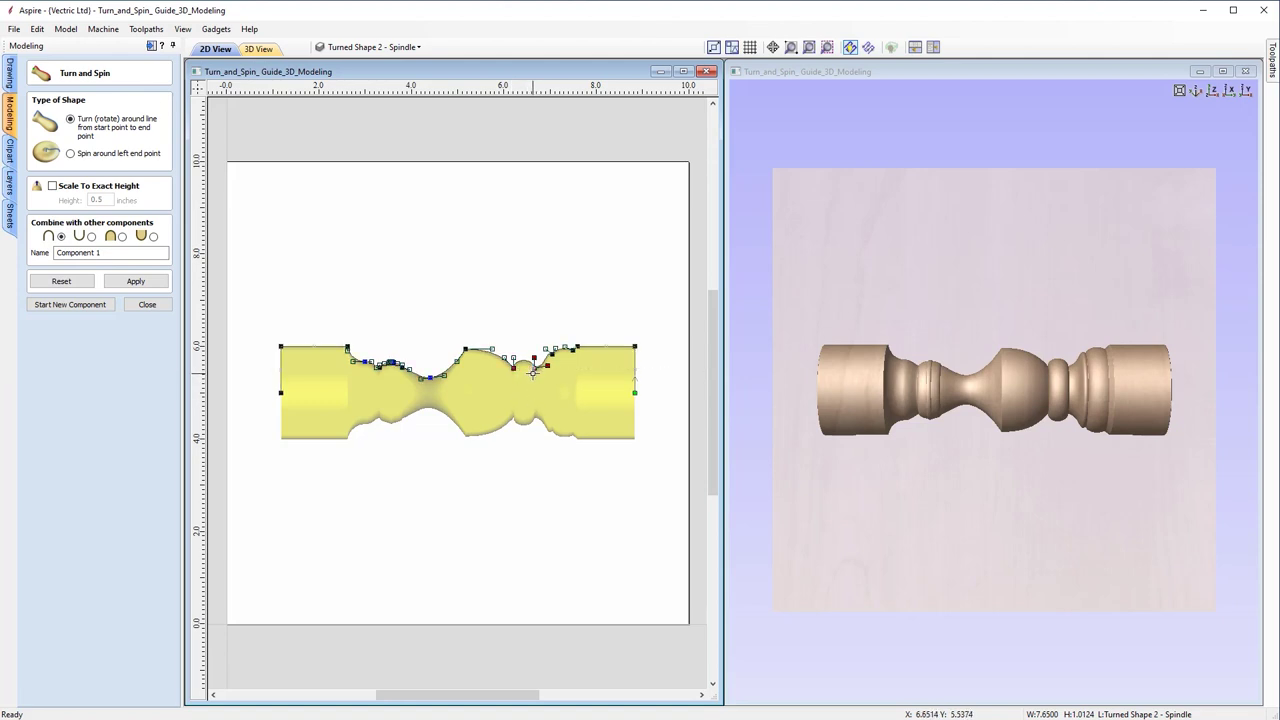
{"action": "left_click_drag", "start_coordinate": [533, 372], "coordinate": [533, 375]}
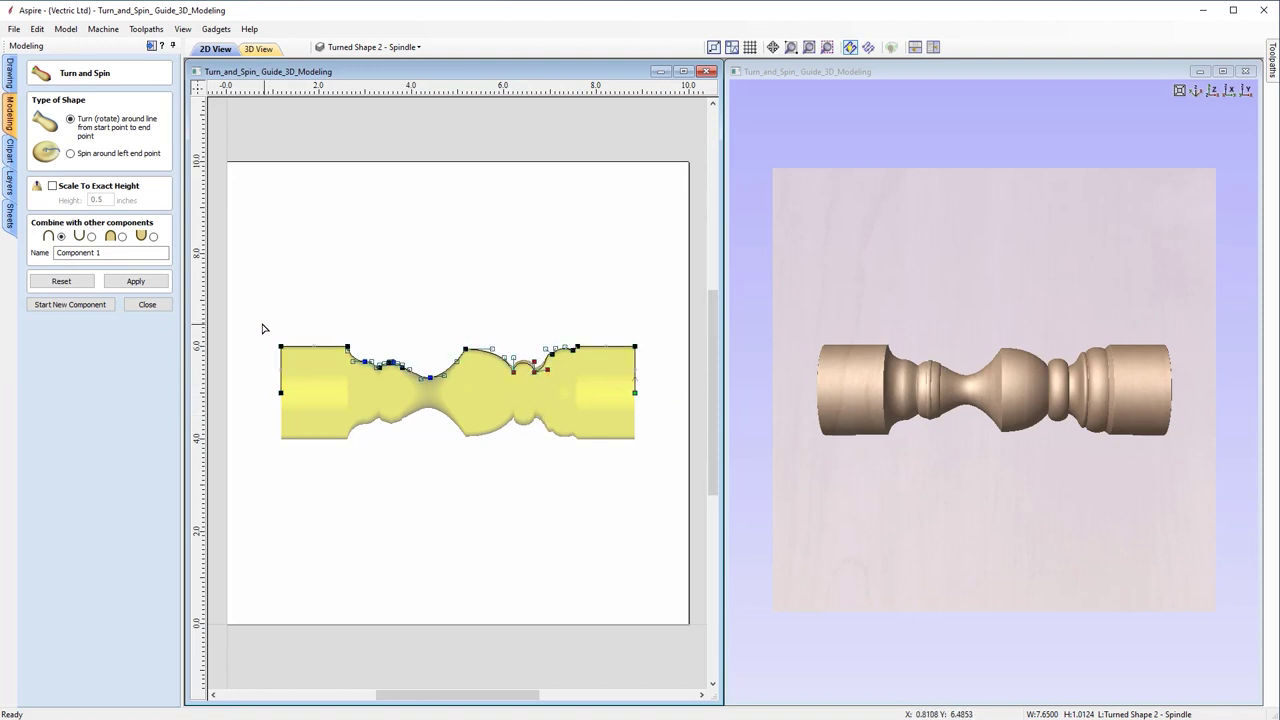
{"action": "left_click", "coordinate": [136, 281]}
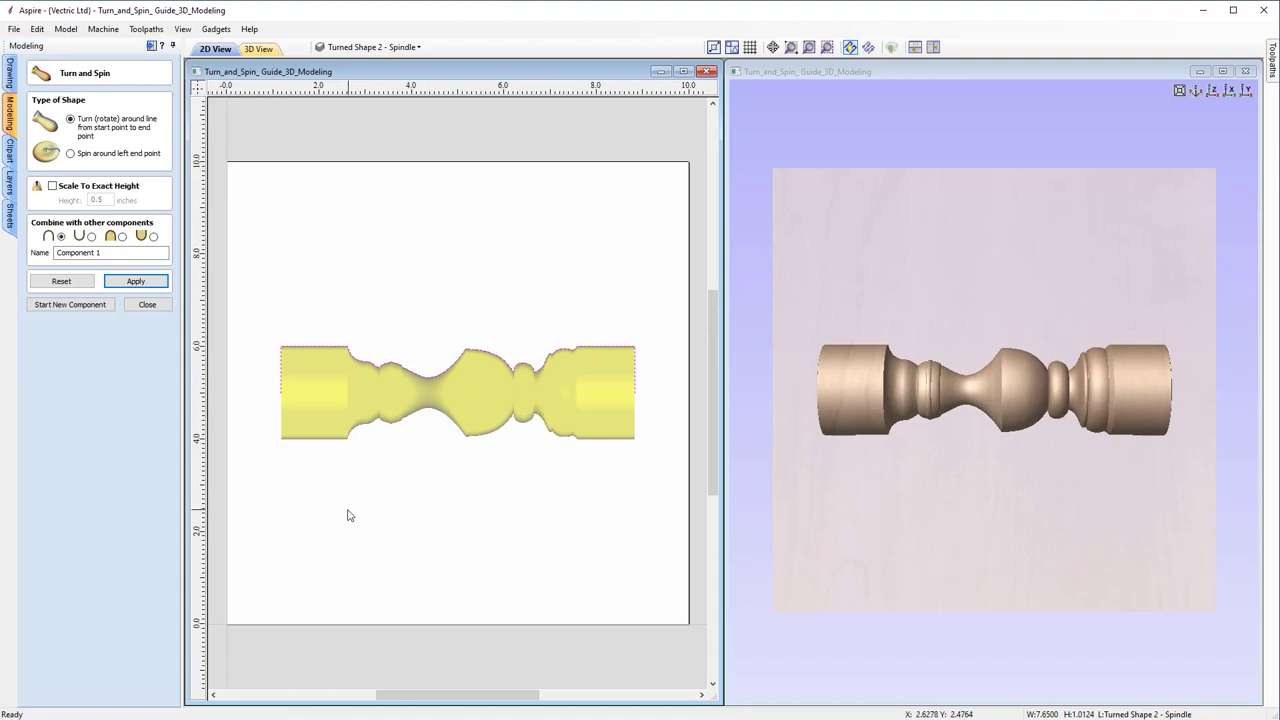
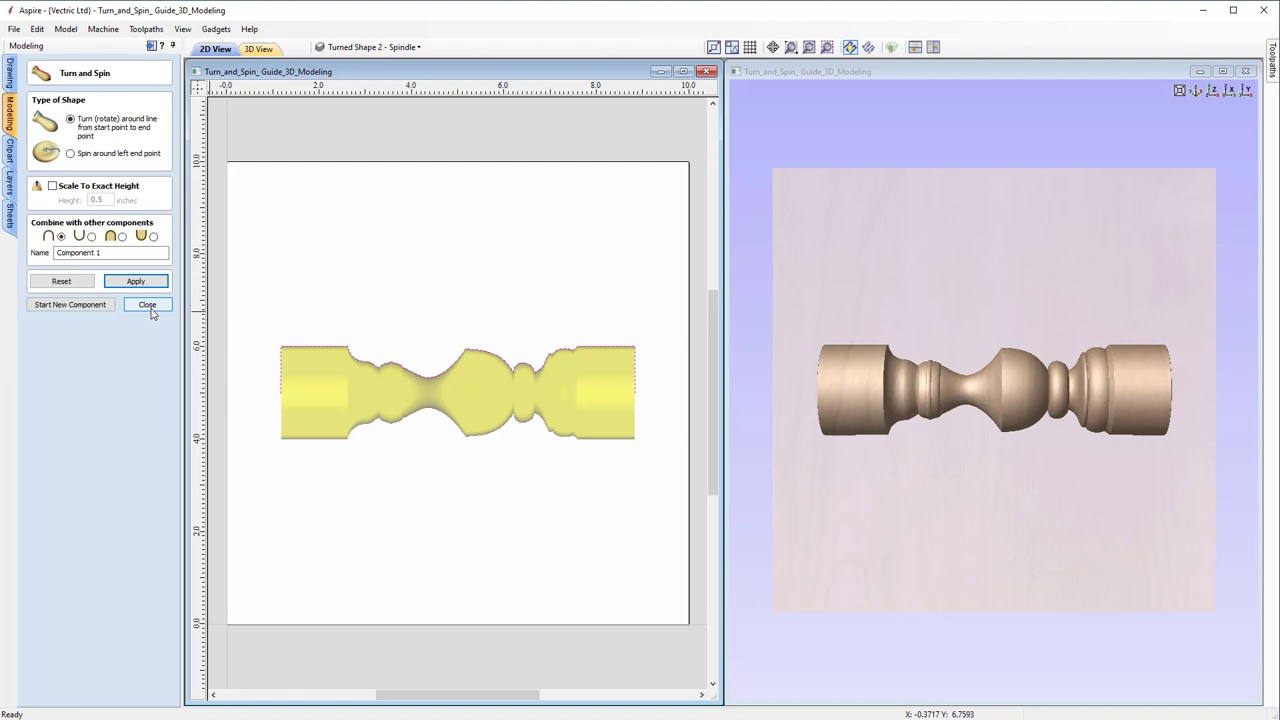
Reset the turned spindle shape and finish Turn and Spin.
{"action": "left_click", "coordinate": [61, 281]}
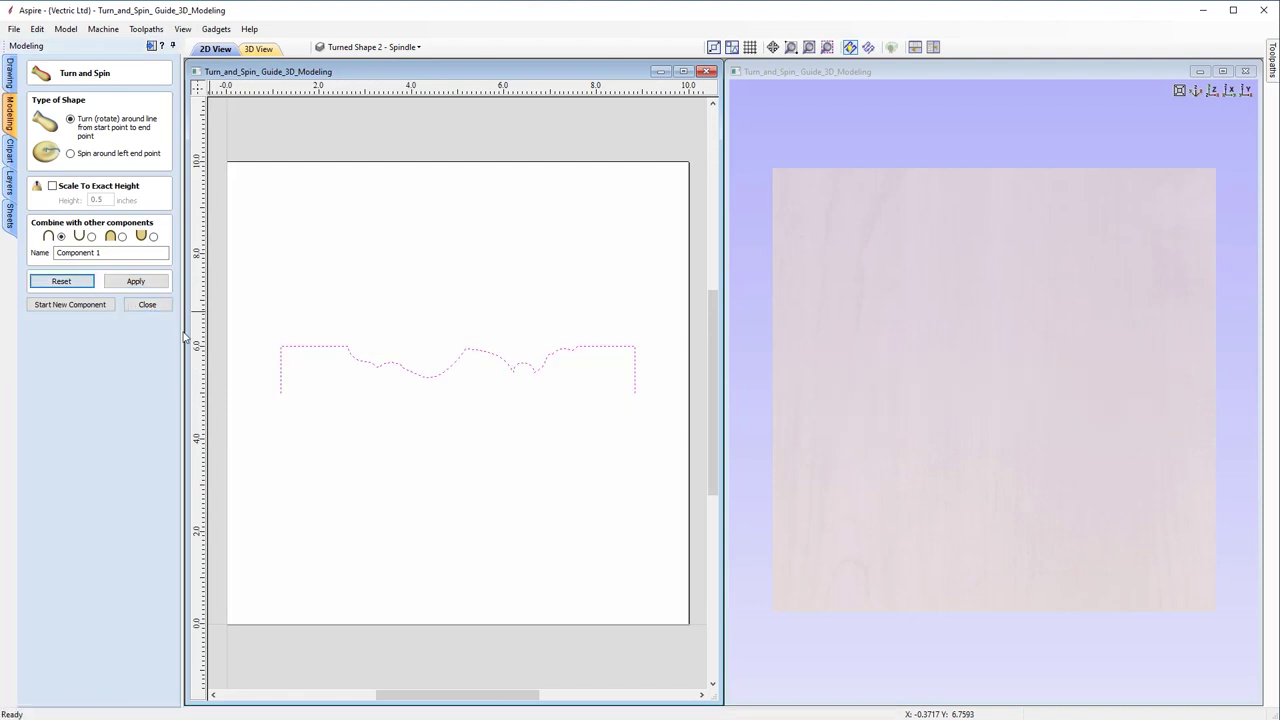
{"action": "left_click", "coordinate": [147, 305]}
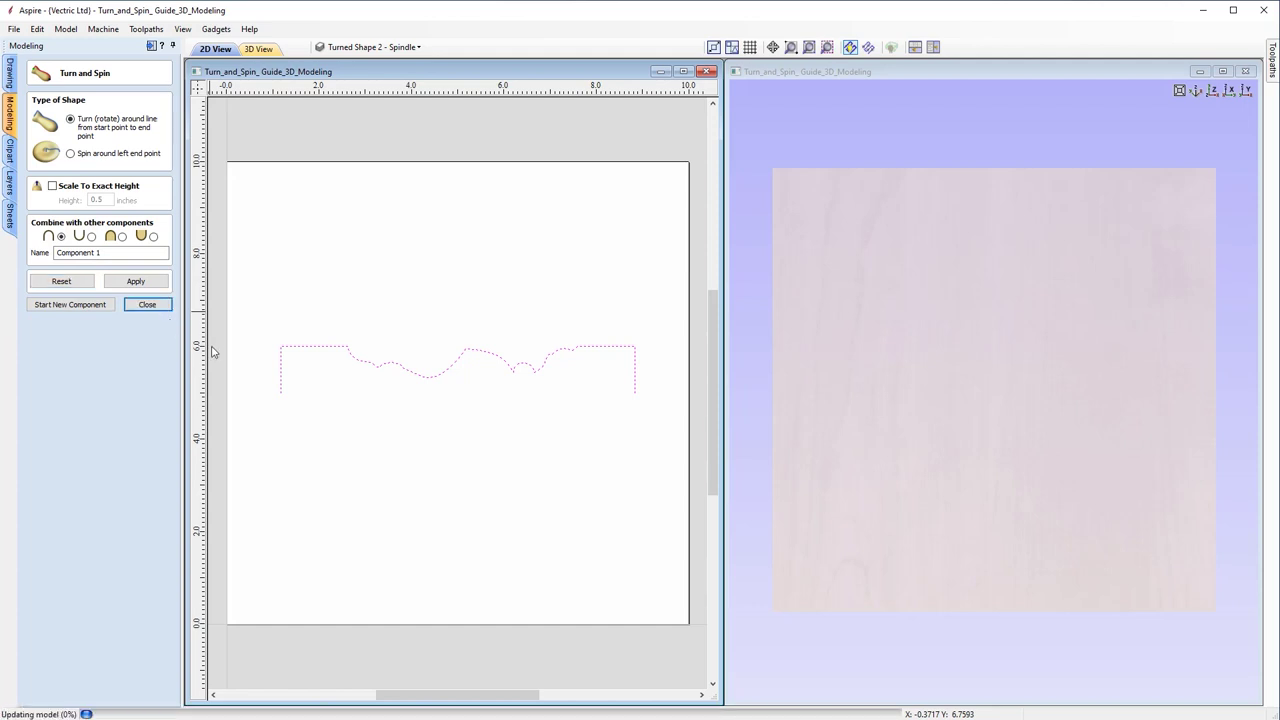
Hide the spindle layer, show the Spun Shape 1 - Plate layer and make it the active layer.
{"action": "left_click", "coordinate": [409, 49]}
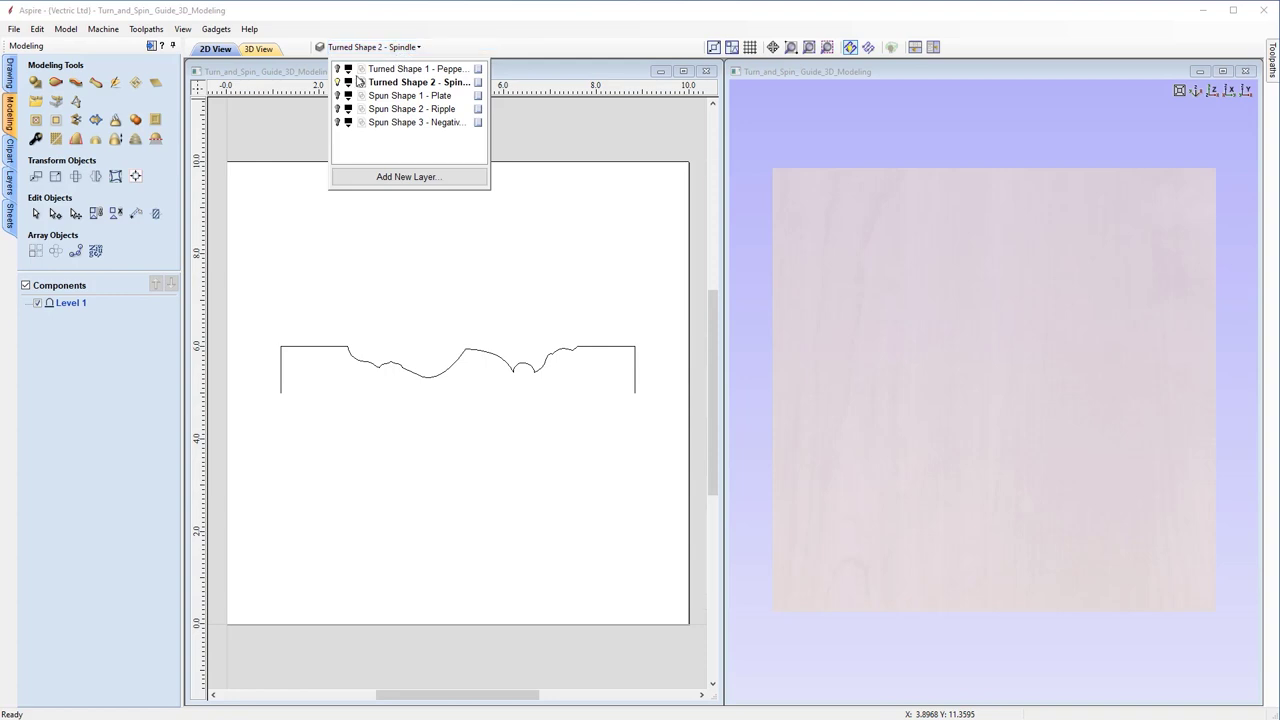
{"action": "left_click", "coordinate": [338, 83]}
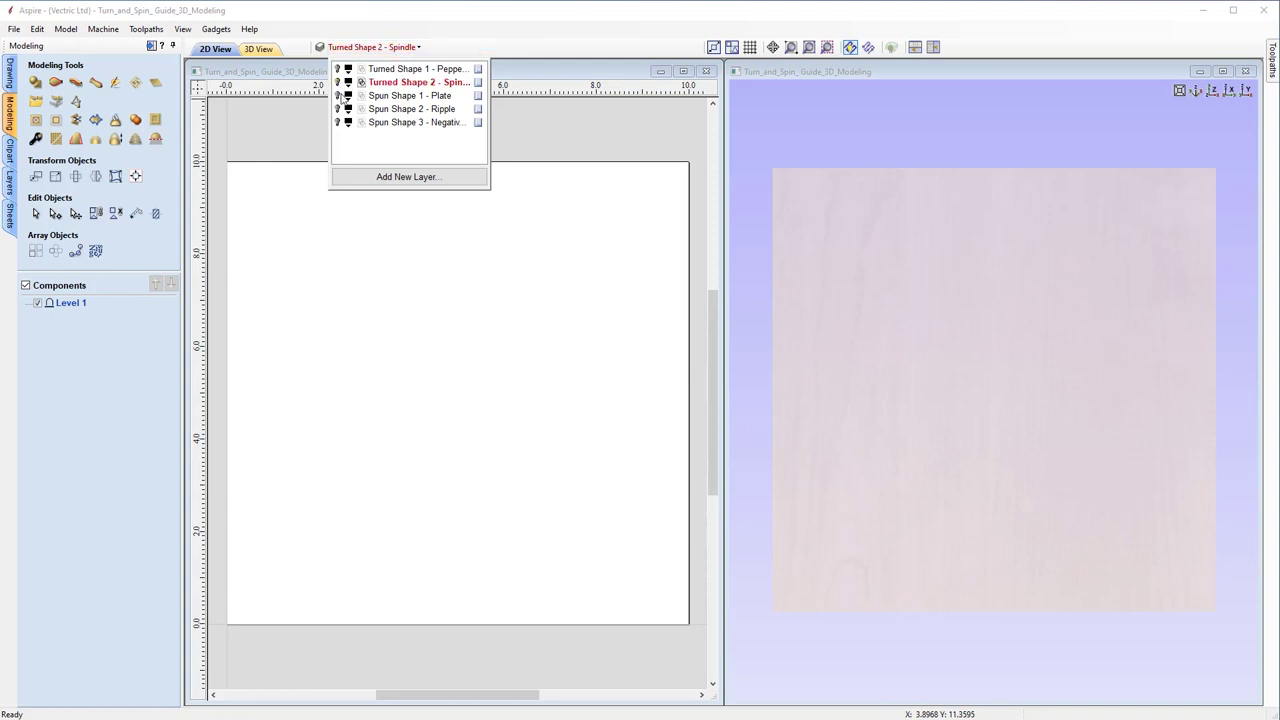
{"action": "left_click", "coordinate": [337, 96]}
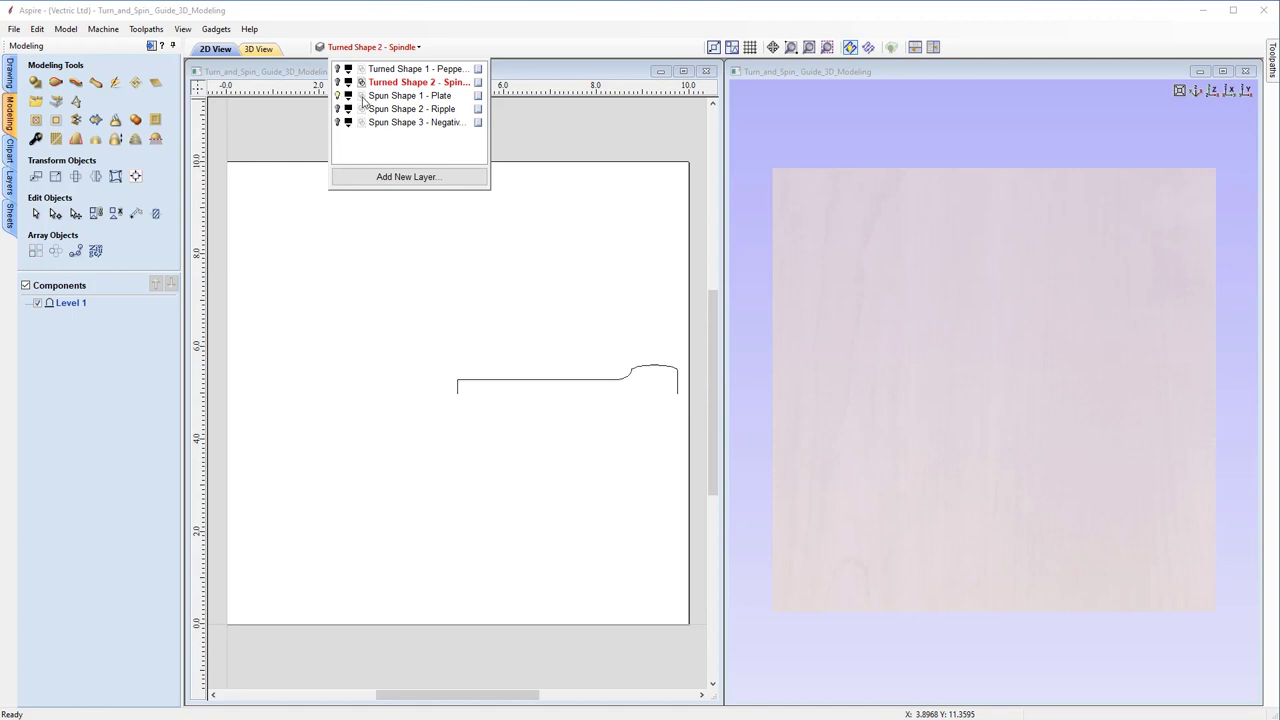
{"action": "left_click", "coordinate": [362, 96]}
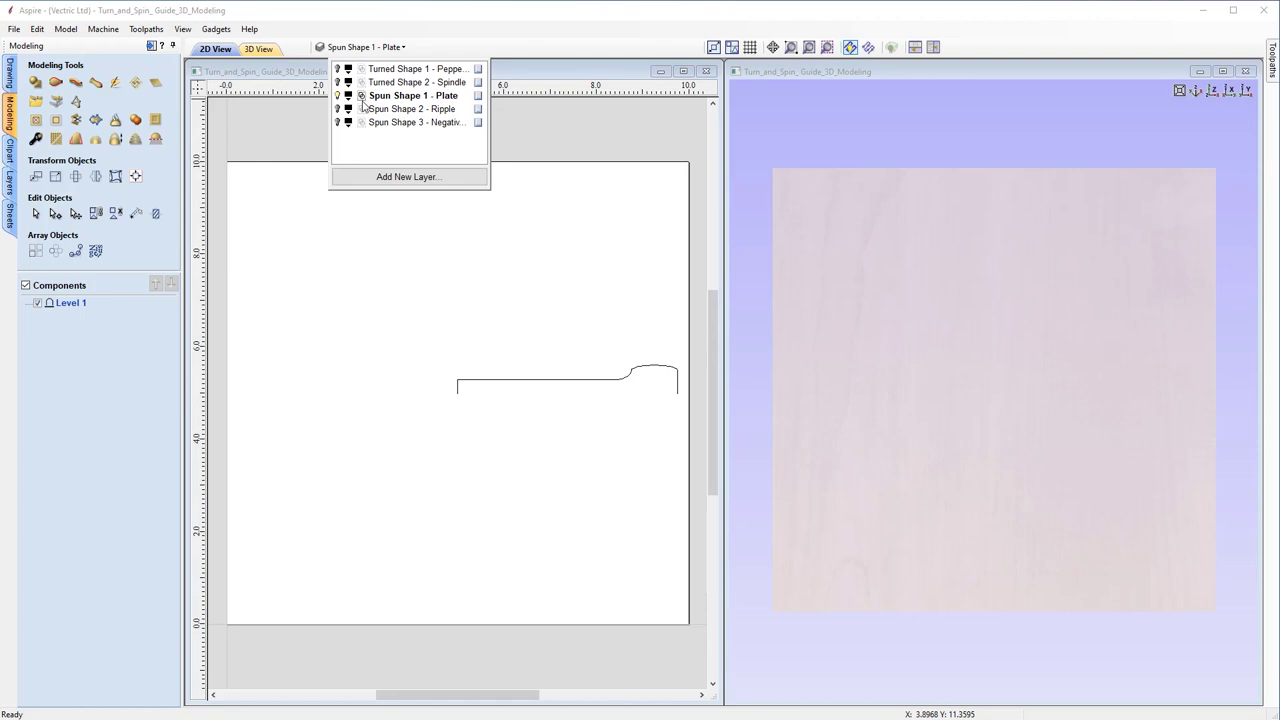
{"action": "left_click", "coordinate": [397, 340]}
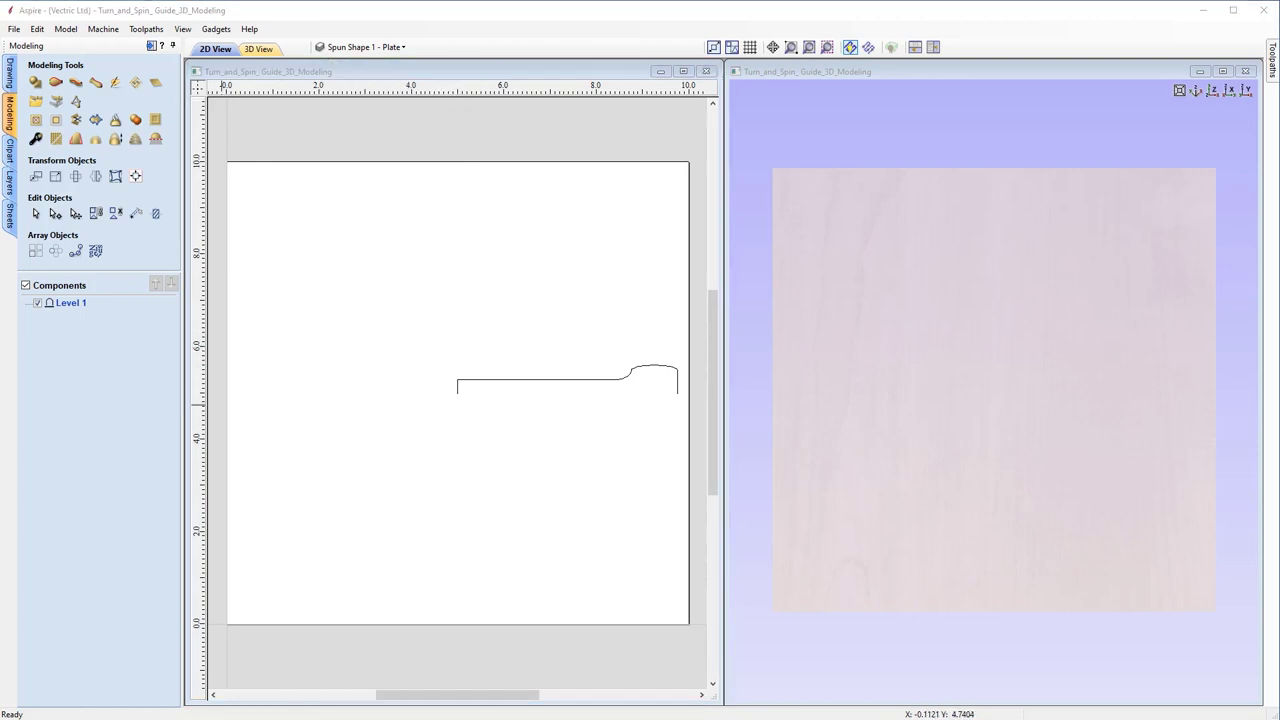
Spin the plate profile around its left end point without exact-height scaling, inspect the 3D shape, and reset and close Turn and Spin.
{"action": "left_click", "coordinate": [631, 375]}
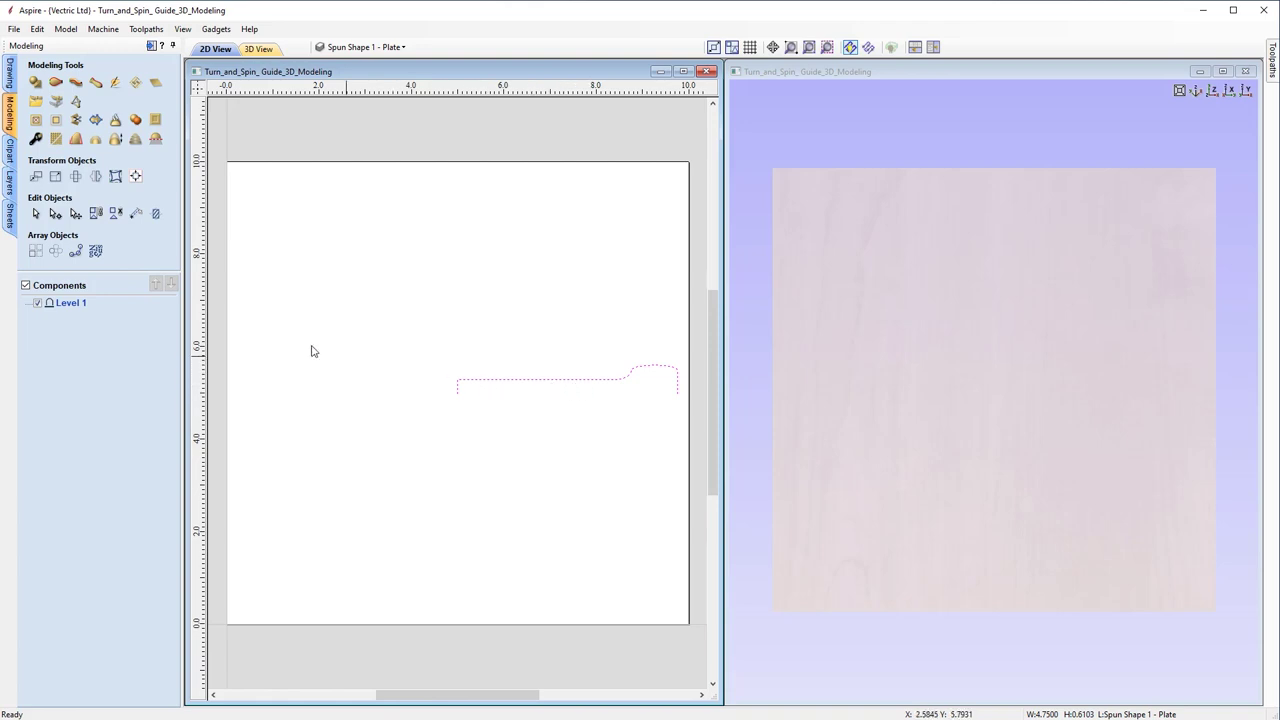
{"action": "left_click", "coordinate": [96, 84]}
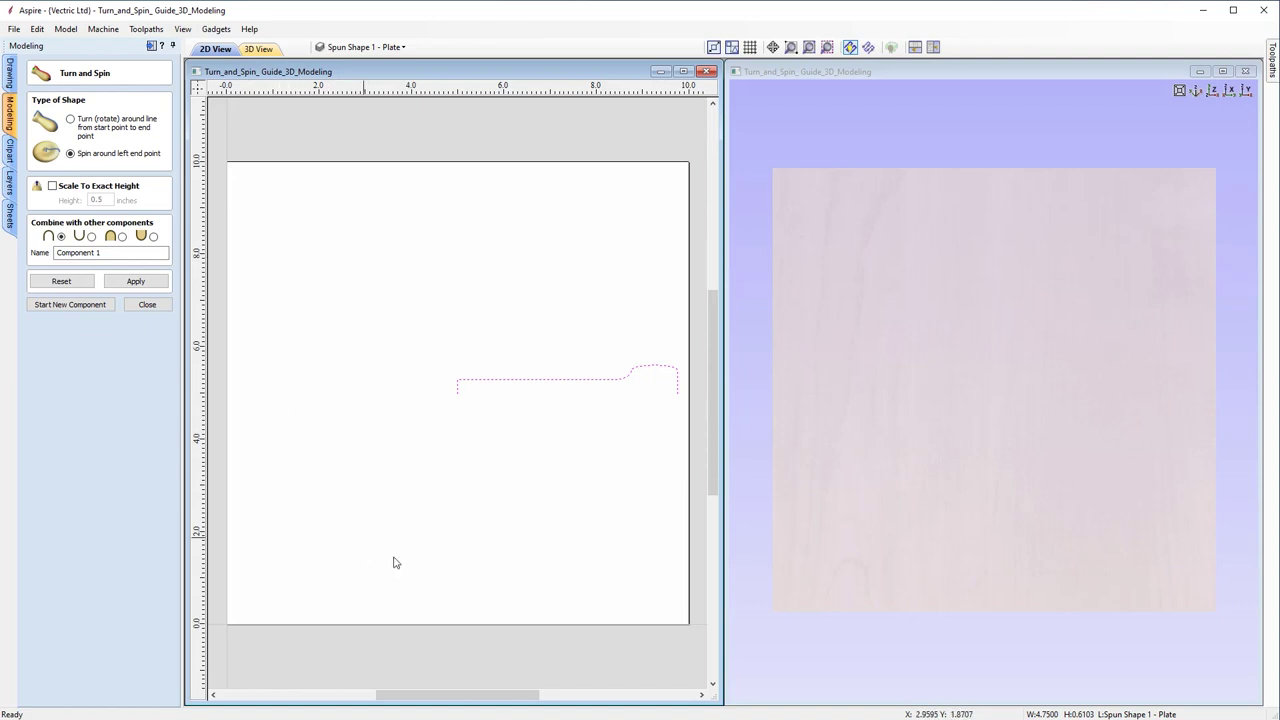
{"action": "left_click", "coordinate": [156, 289]}
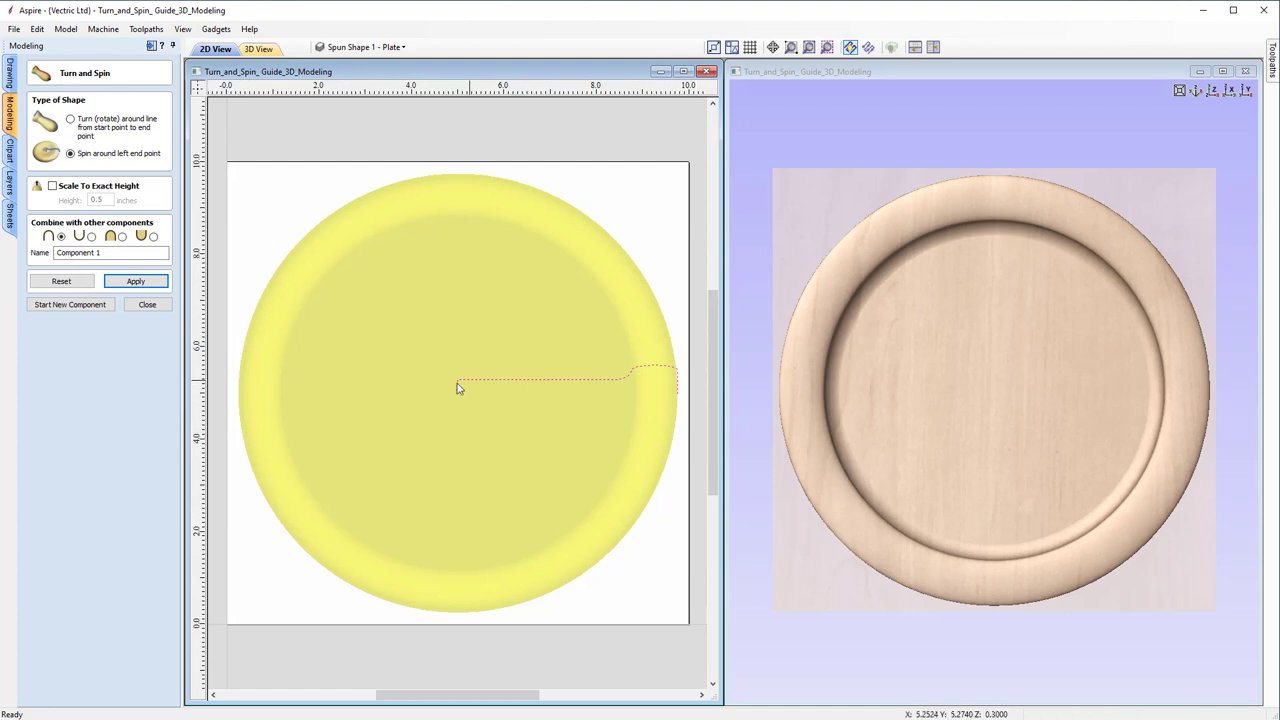
{"action": "left_click_drag", "start_coordinate": [980, 611], "coordinate": [860, 420]}
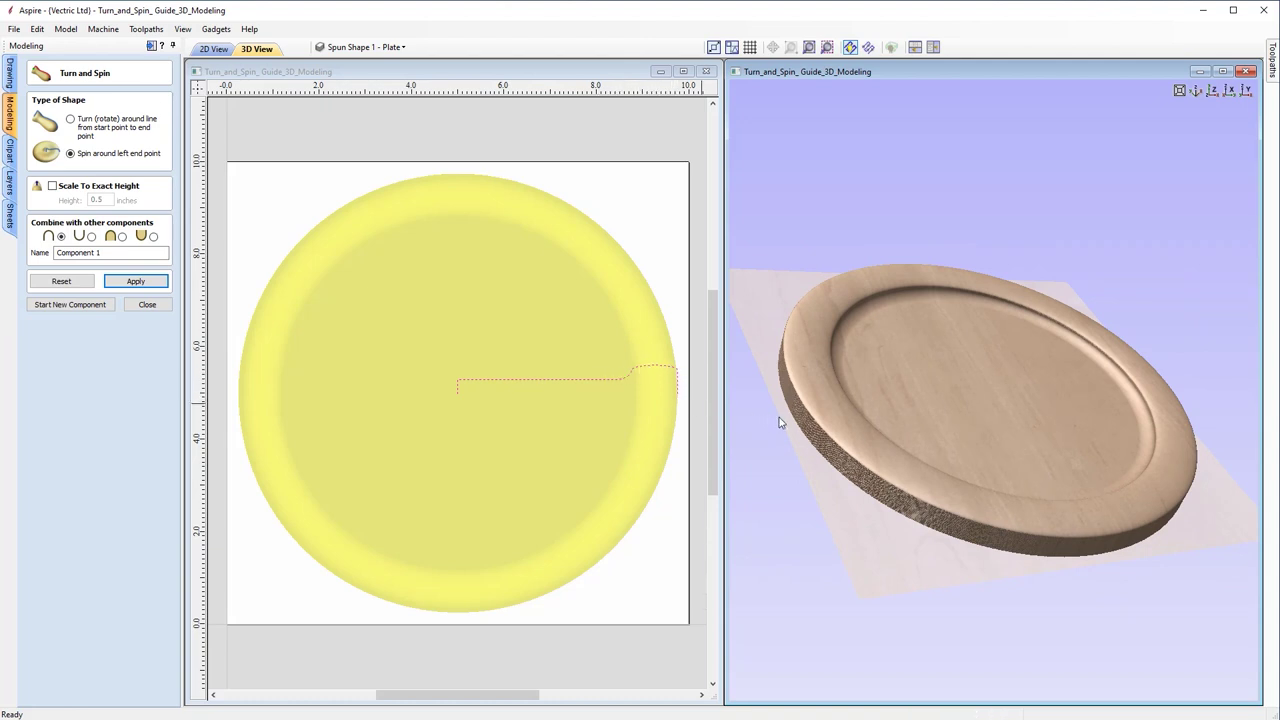
{"action": "left_click_drag", "start_coordinate": [881, 454], "coordinate": [914, 383]}
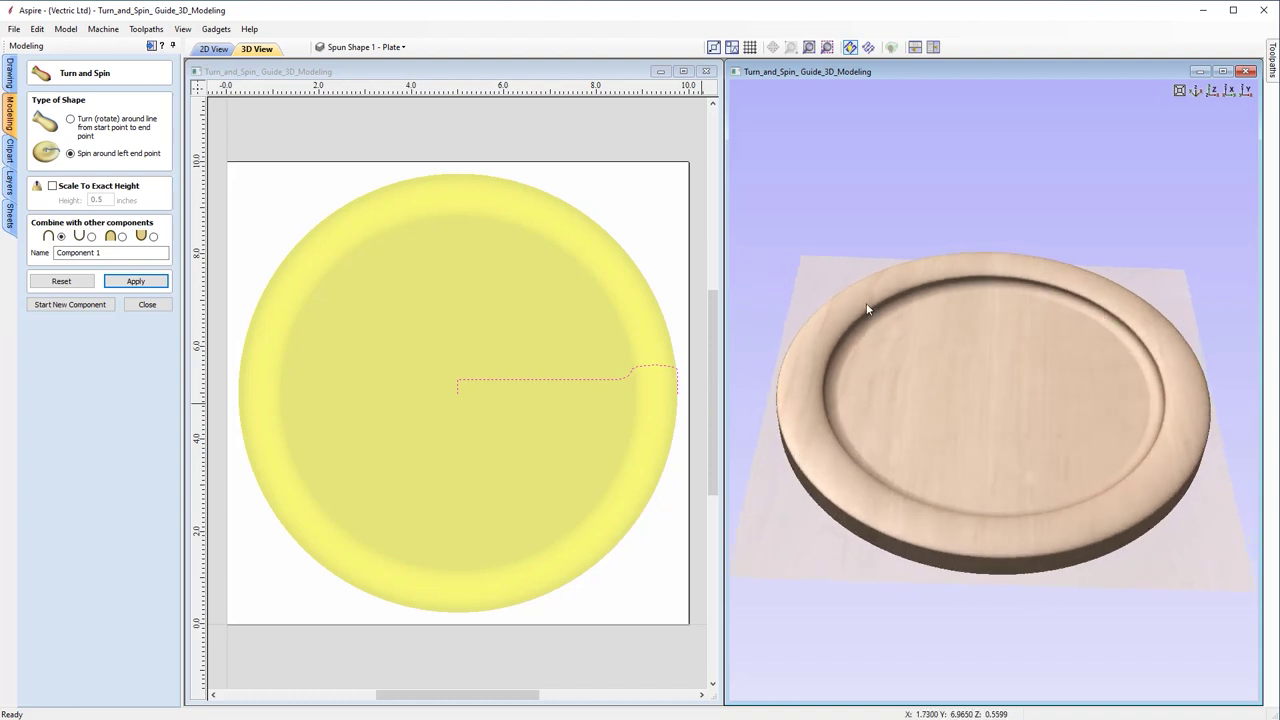
{"action": "left_click_drag", "start_coordinate": [921, 403], "coordinate": [926, 444]}
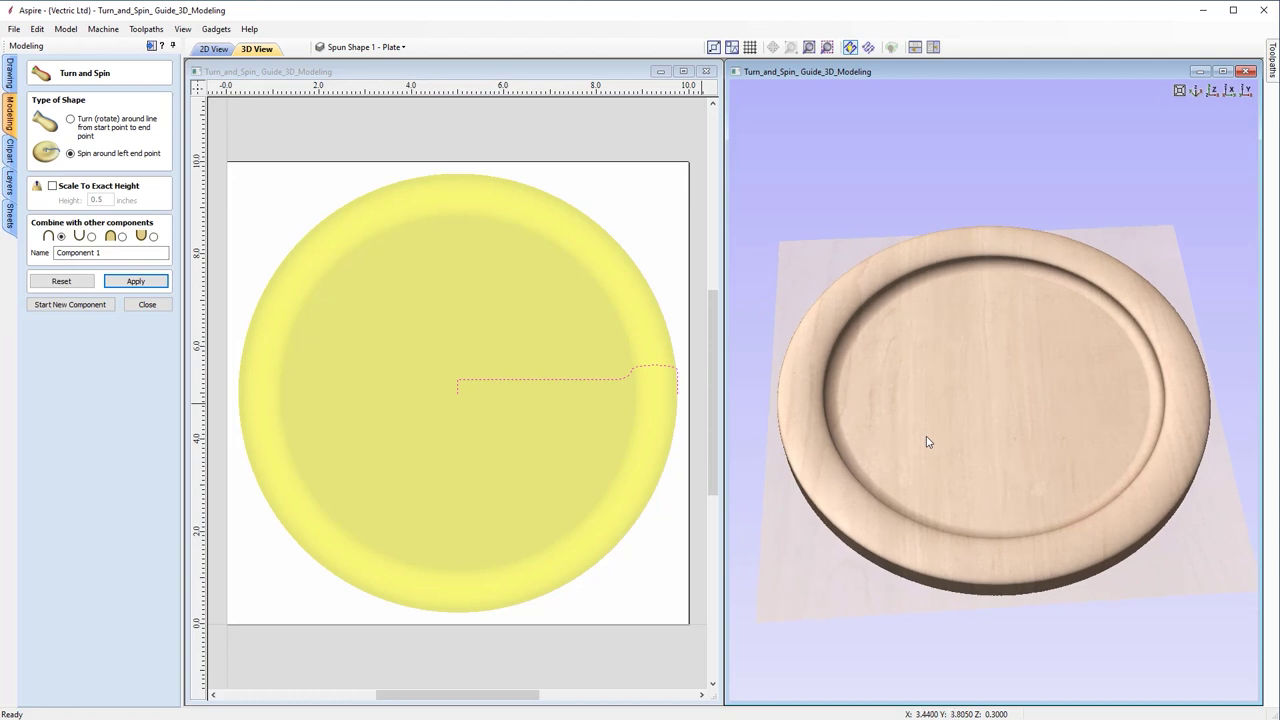
{"action": "left_click", "coordinate": [1211, 92]}
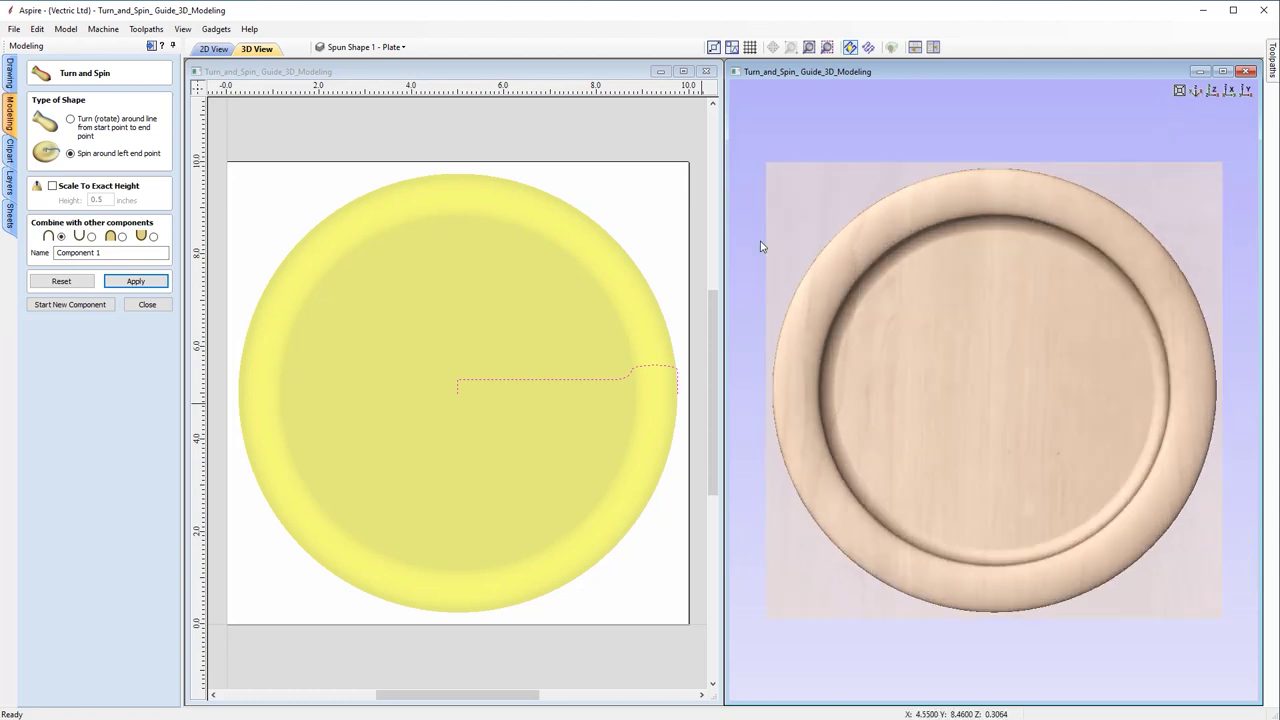
{"action": "left_click", "coordinate": [84, 284]}
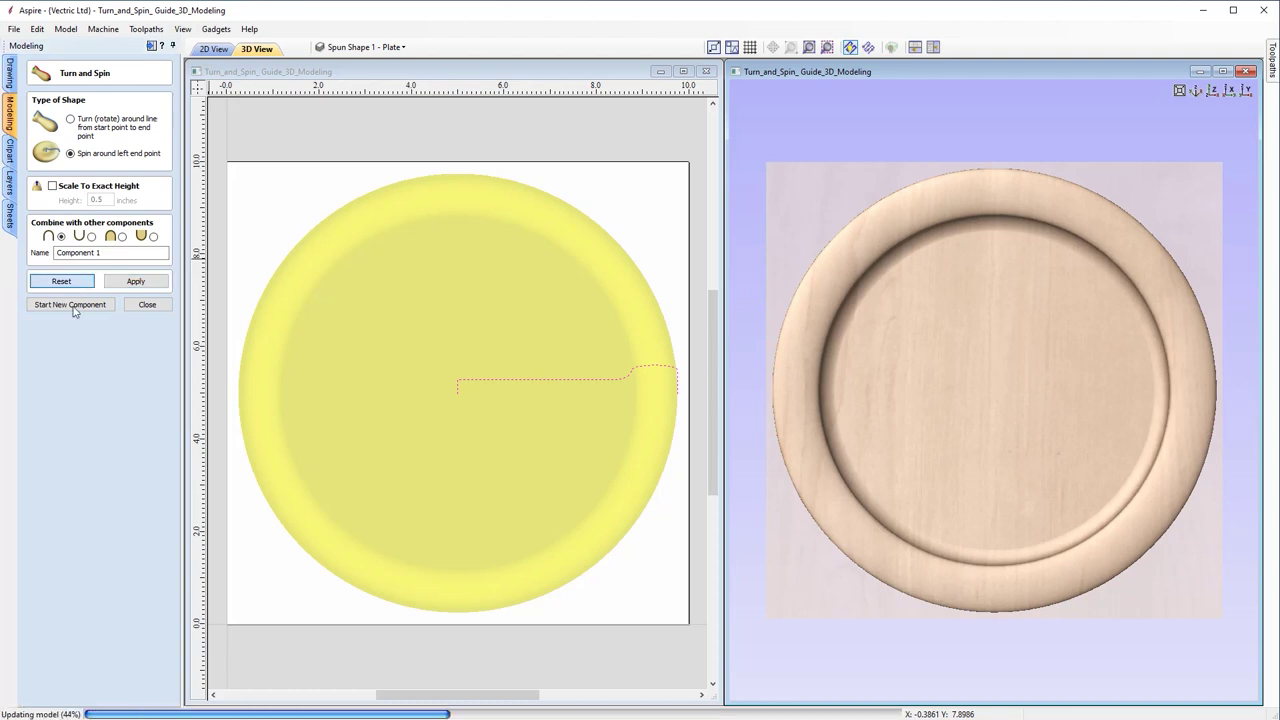
{"action": "left_click", "coordinate": [146, 305]}
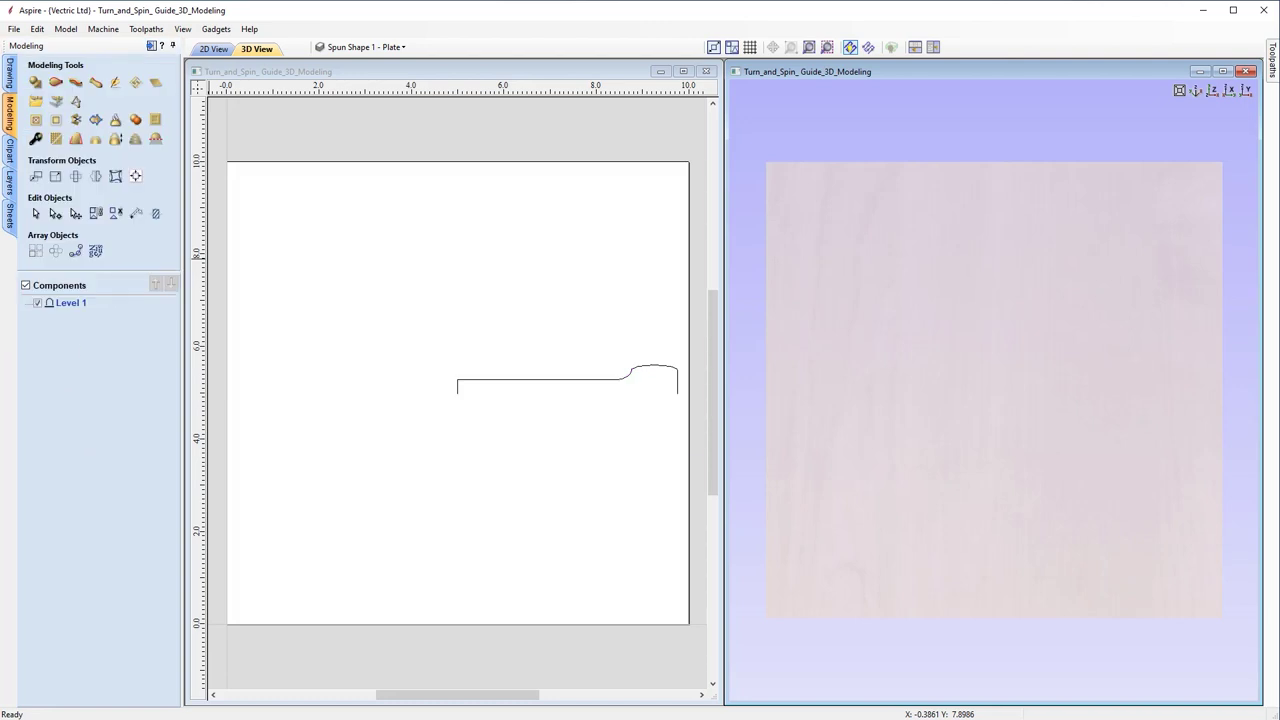
Show and activate the Spun Shape 2 - Ripple layer and hide the Spun Shape 1 - Plate layer.
{"action": "left_click", "coordinate": [395, 48]}
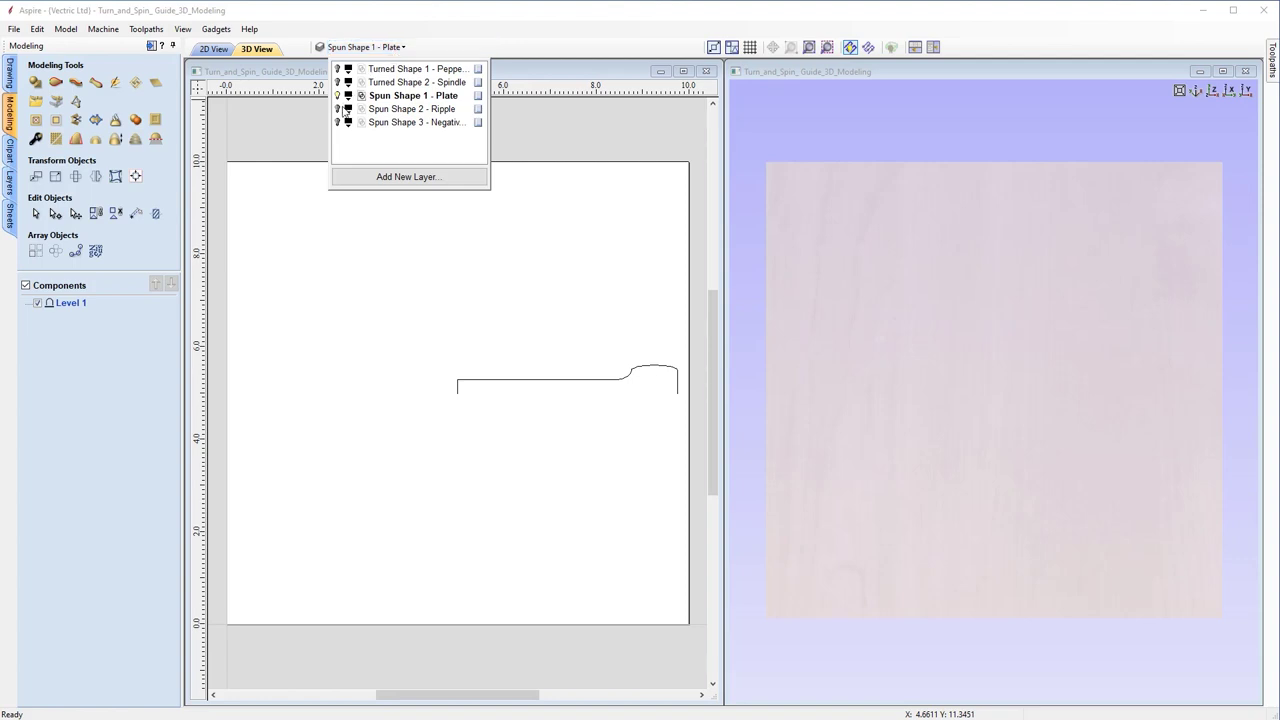
{"action": "left_click", "coordinate": [337, 109]}
{"action": "left_click", "coordinate": [361, 110]}
{"action": "left_click", "coordinate": [338, 95]}
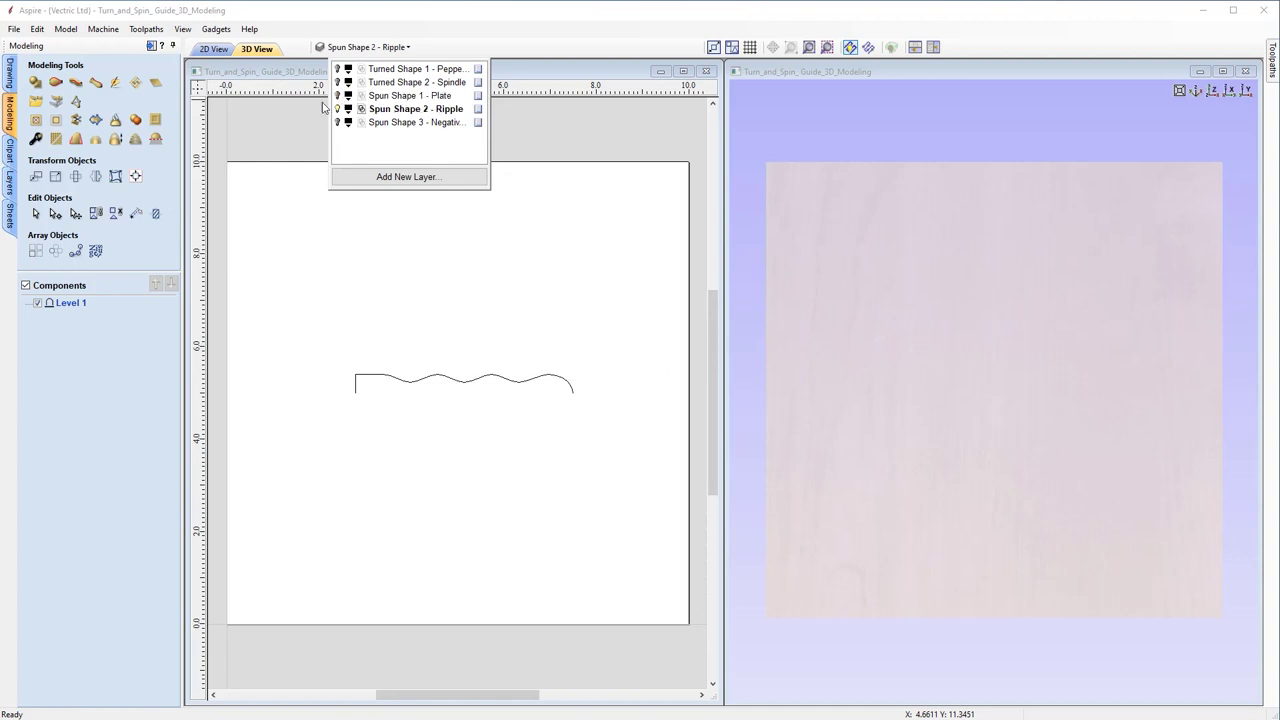
{"action": "left_click", "coordinate": [280, 232]}
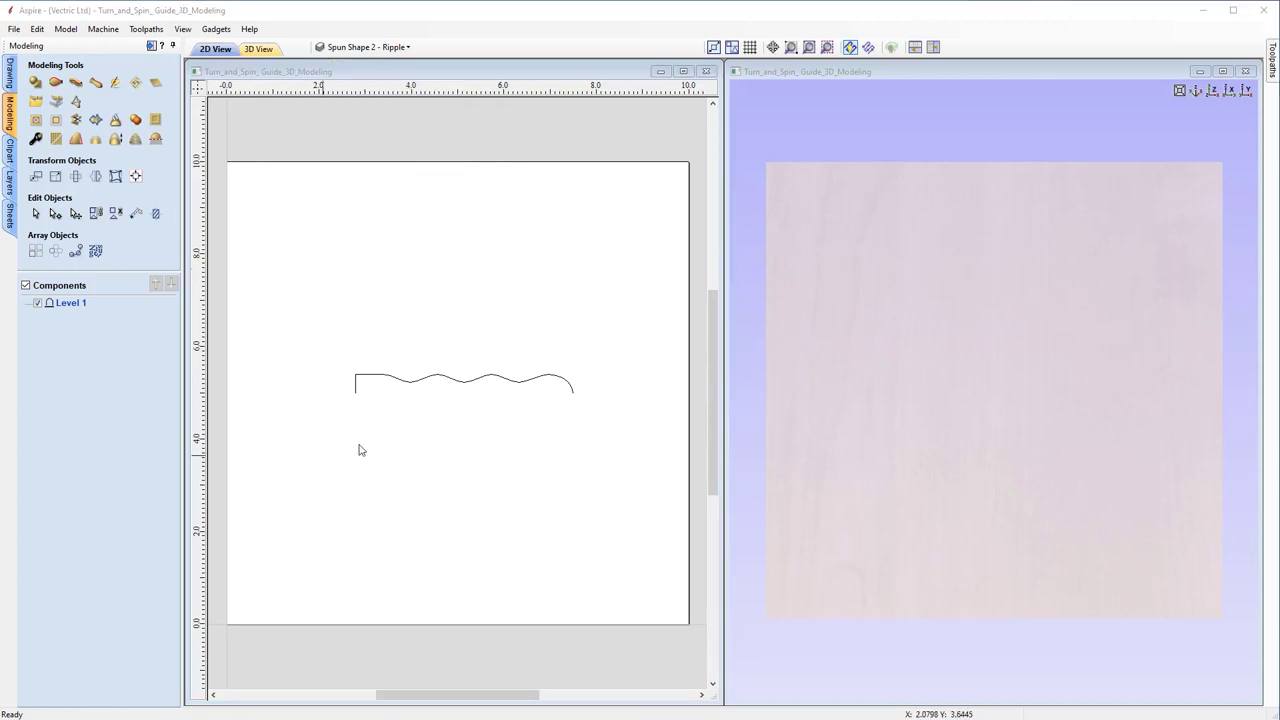
Try spinning the off-center ripple profile around its left end point, and reset the result and close Turn and Spin.
{"action": "left_click", "coordinate": [519, 387]}
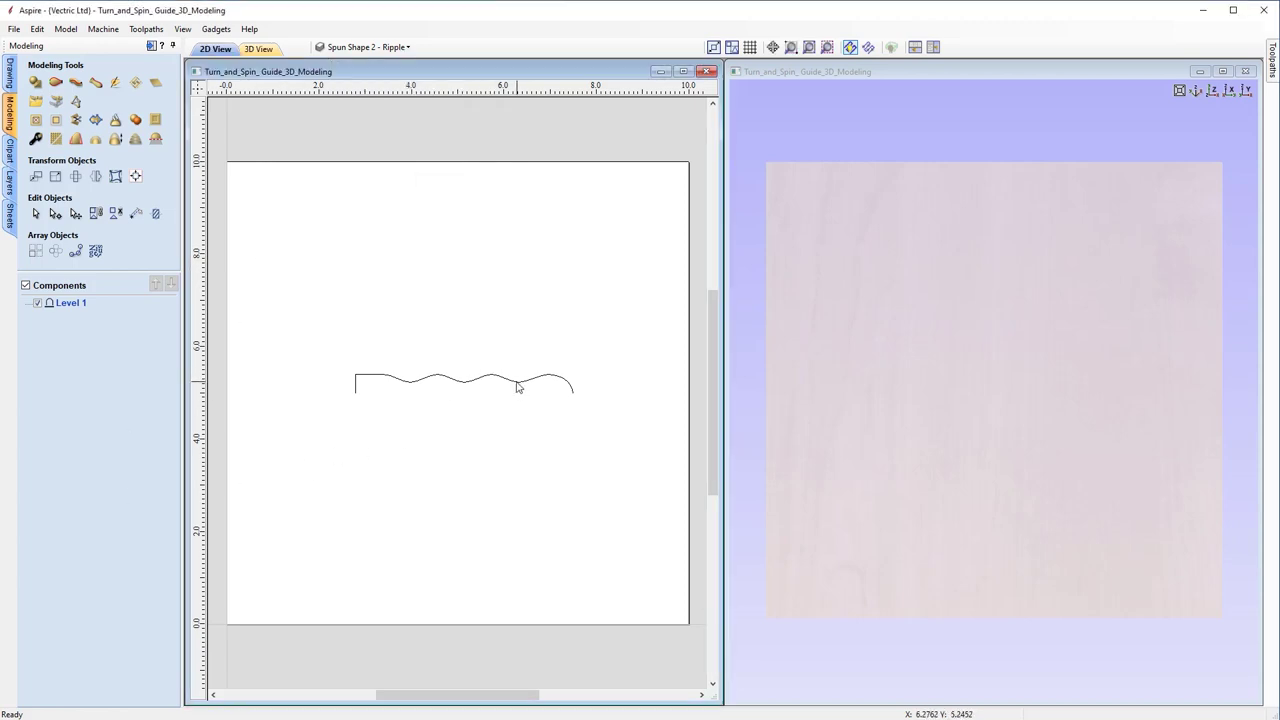
{"action": "left_click", "coordinate": [95, 83]}
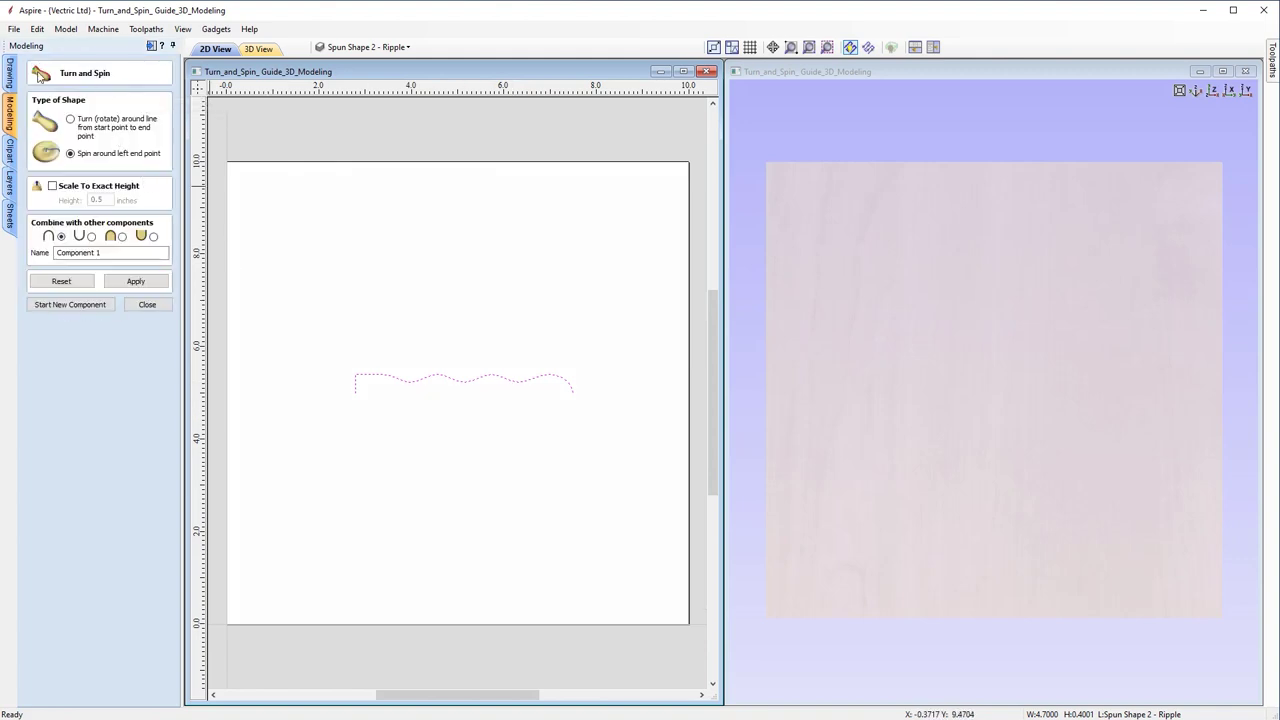
{"action": "left_click", "coordinate": [135, 282]}
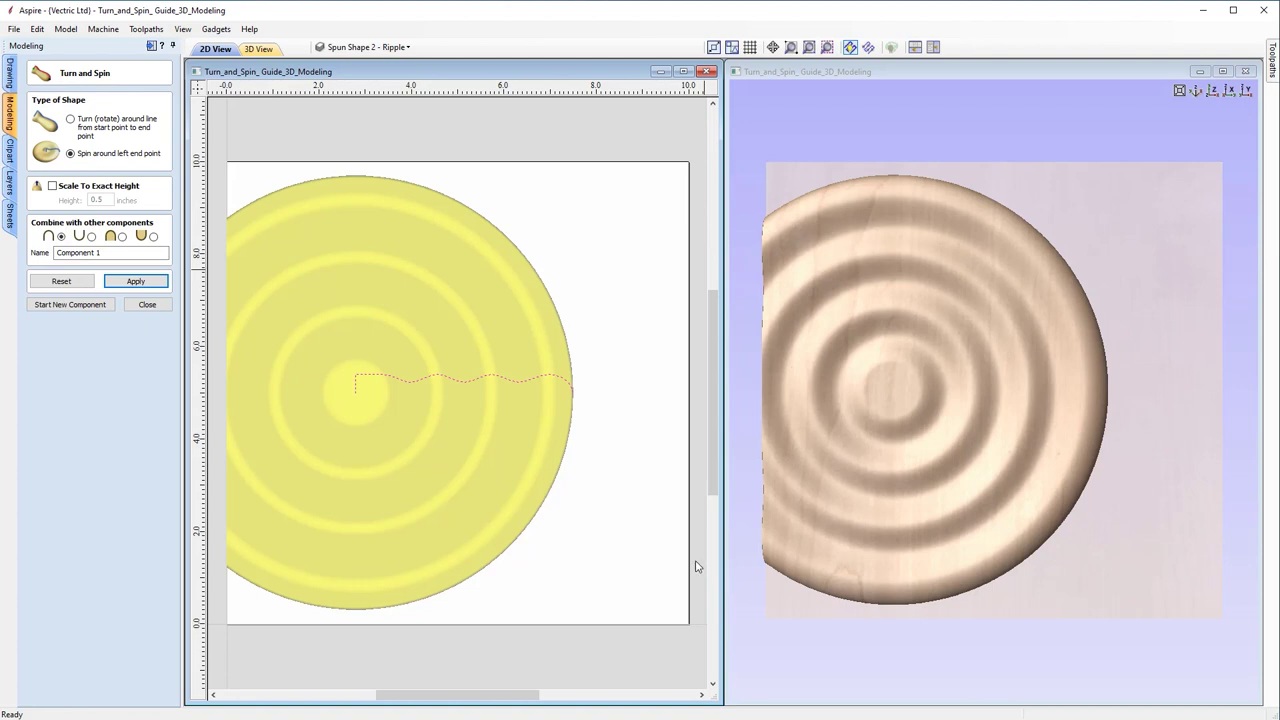
{"action": "left_click", "coordinate": [90, 283]}
{"action": "left_click", "coordinate": [148, 305]}
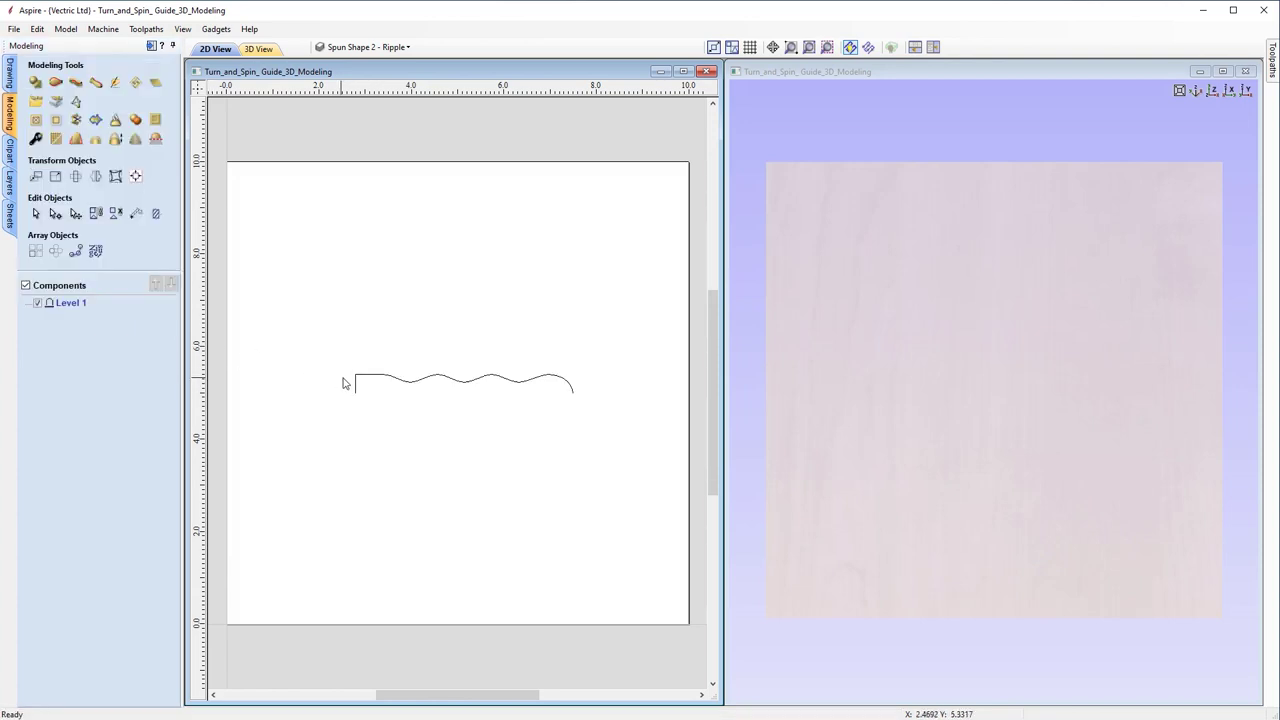
Move the ripple profile so the lower end of its vertical line sits at the center of the job, then deselect it.
{"action": "left_click", "coordinate": [356, 390]}
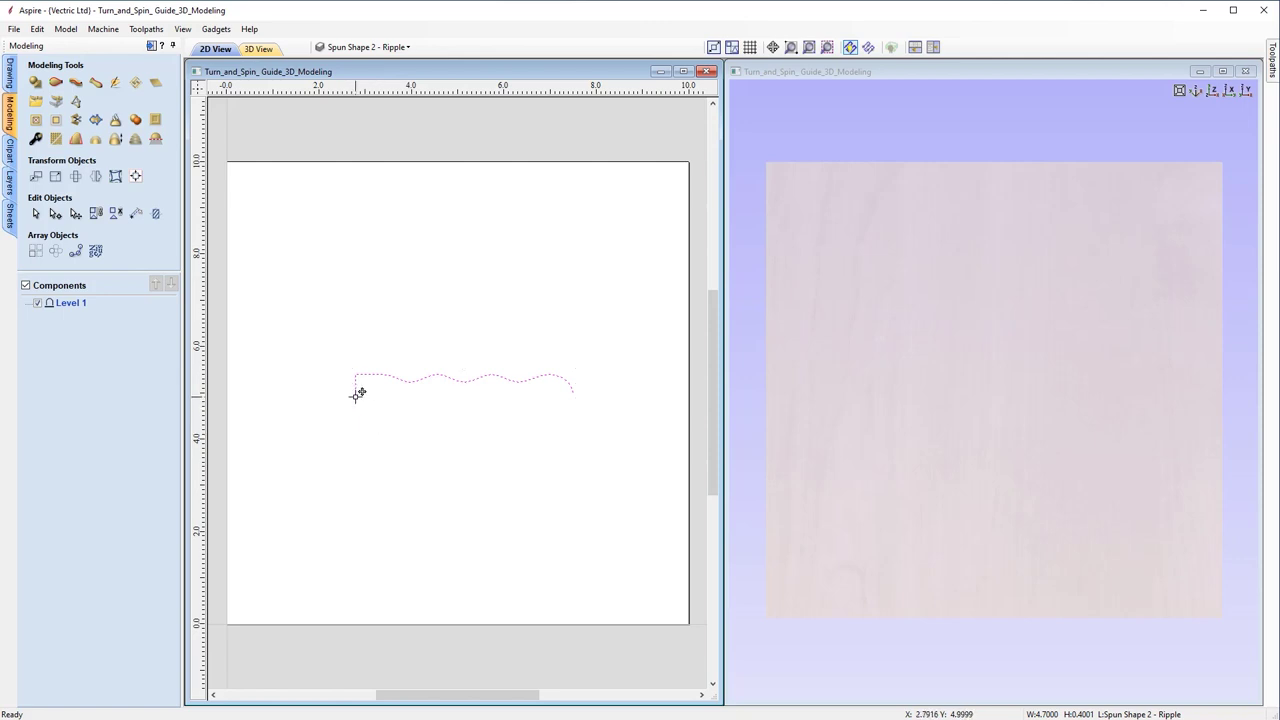
{"action": "left_click_drag", "start_coordinate": [357, 394], "coordinate": [454, 393]}
{"action": "left_click_drag", "start_coordinate": [455, 394], "coordinate": [455, 395]}
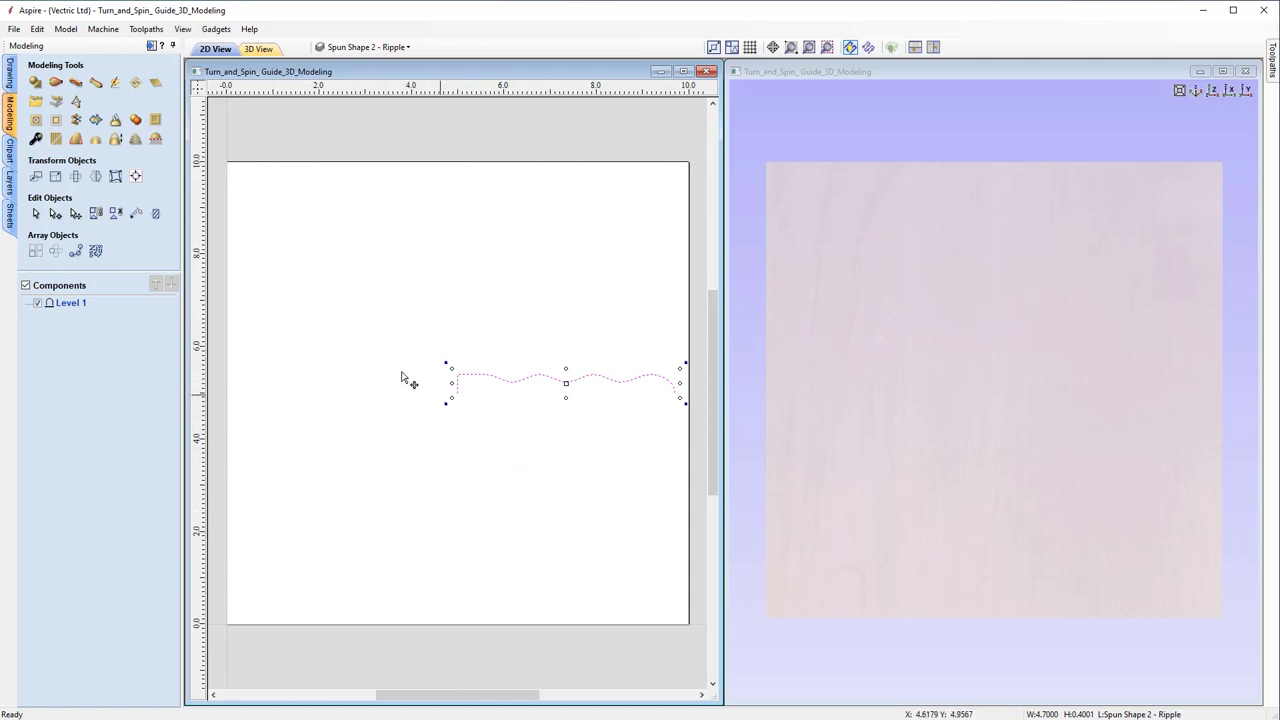
{"action": "left_click", "coordinate": [385, 330]}
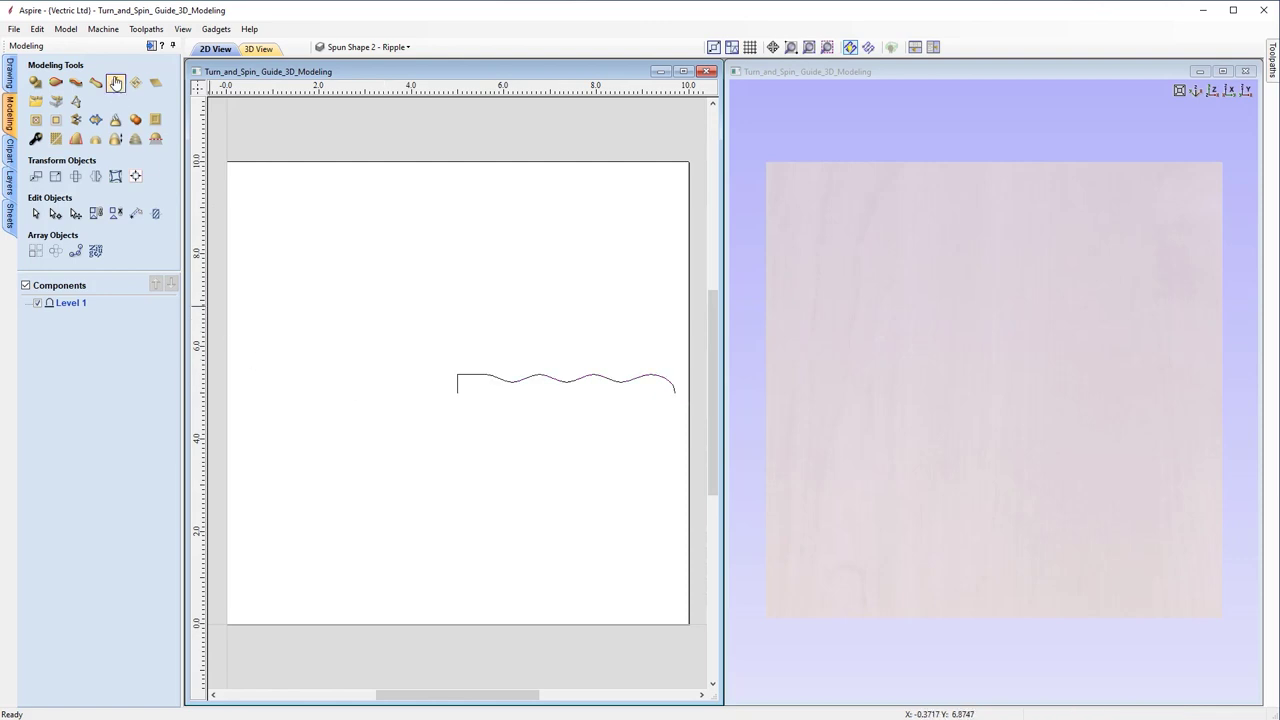
Spin the centered ripple profile around its left end point, inspect the 3D shape, and reset and close Turn and Spin.
{"action": "left_click", "coordinate": [527, 382]}
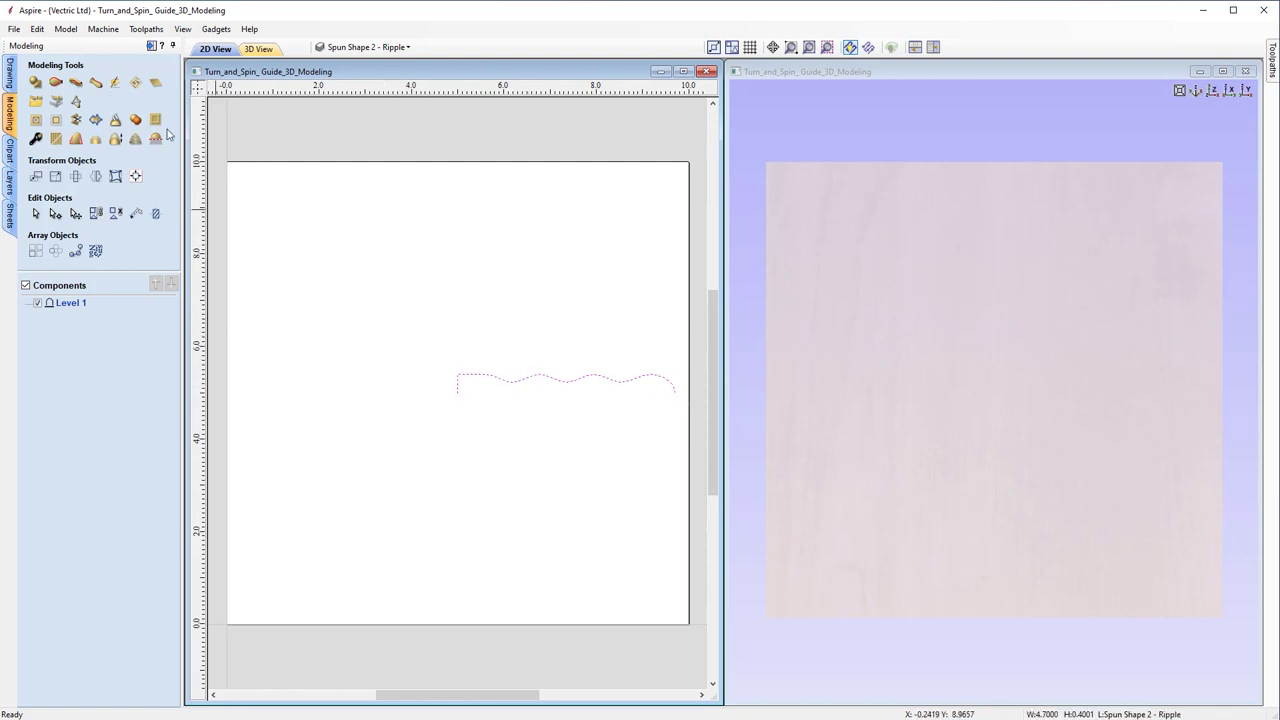
{"action": "left_click", "coordinate": [112, 84]}
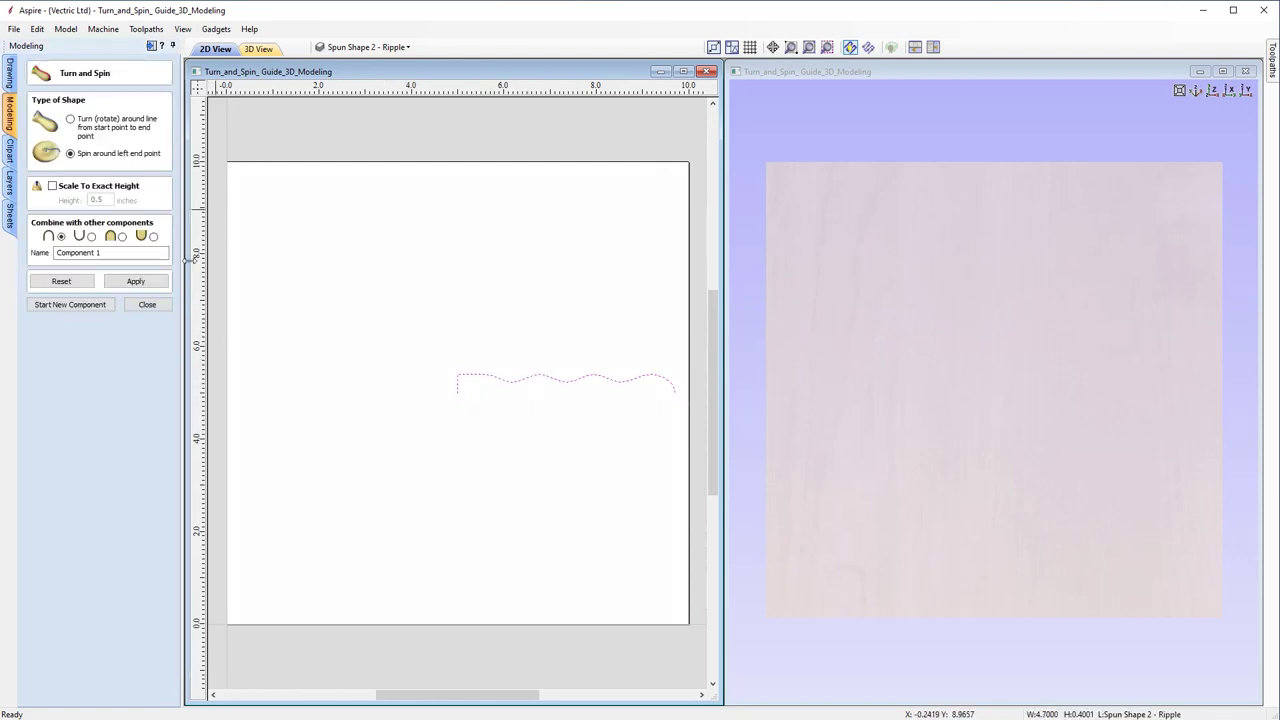
{"action": "left_click", "coordinate": [136, 281]}
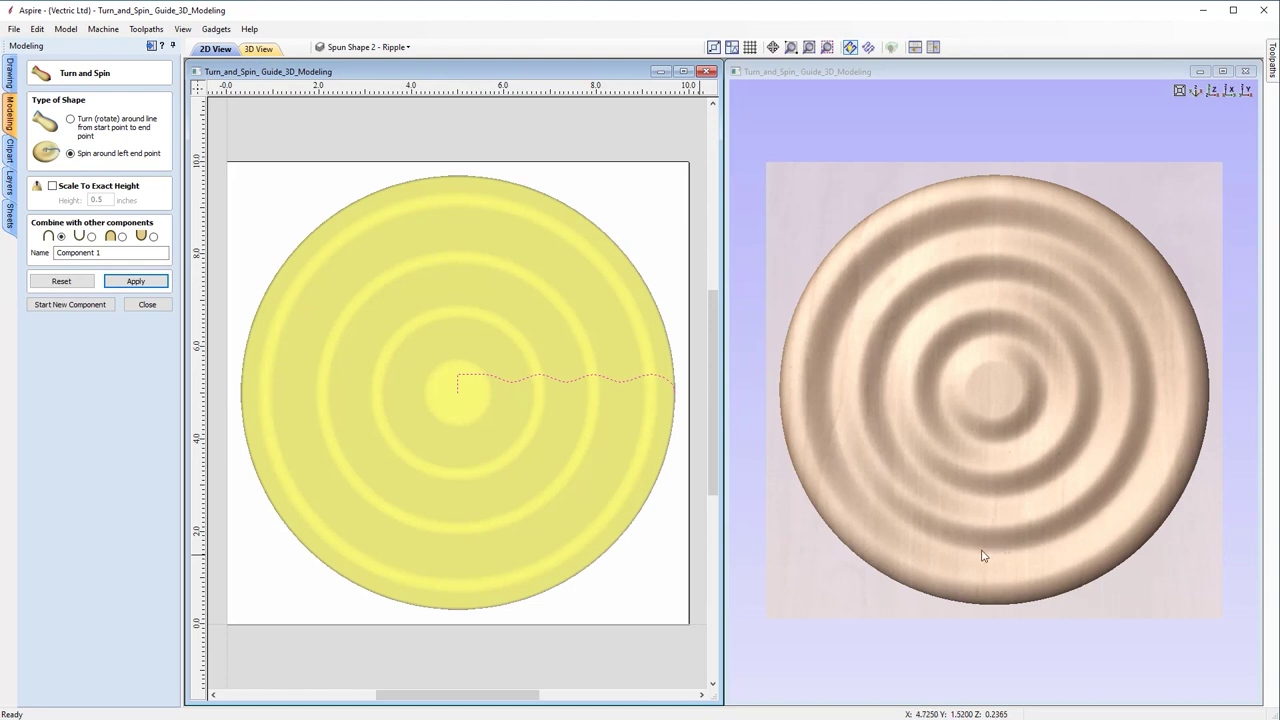
{"action": "left_click_drag", "start_coordinate": [993, 503], "coordinate": [1040, 400]}
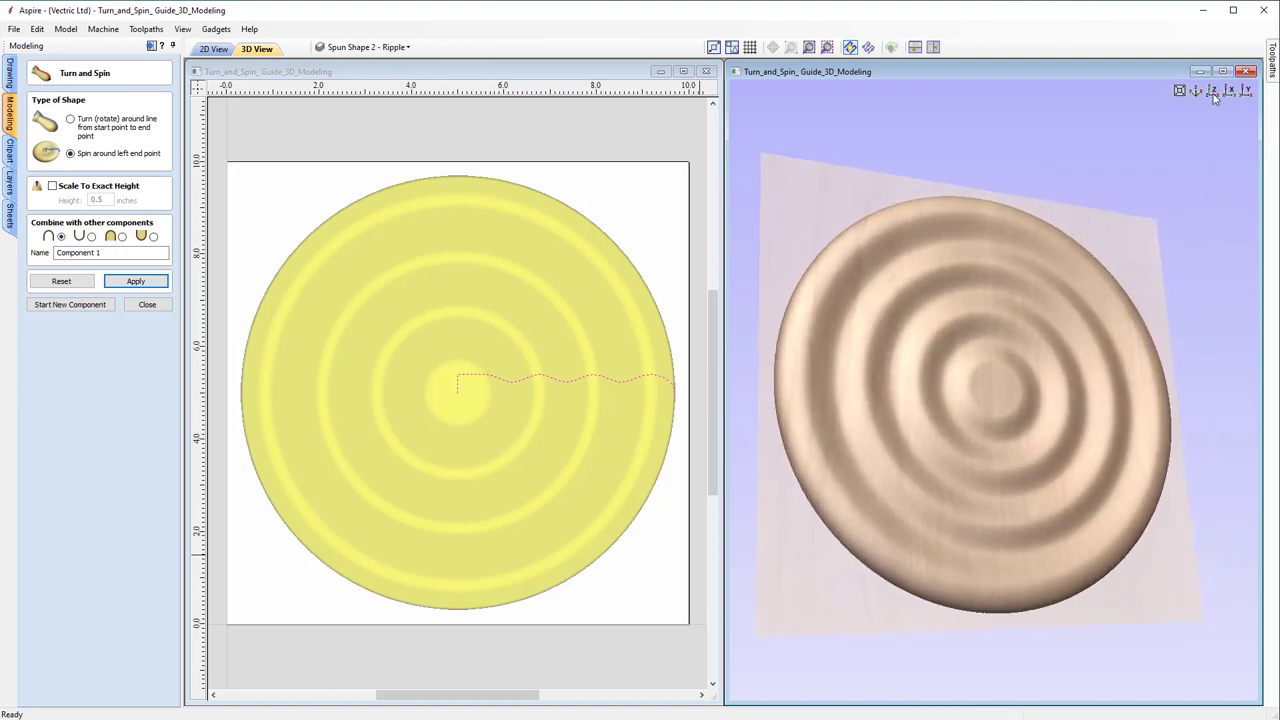
{"action": "left_click", "coordinate": [1213, 92]}
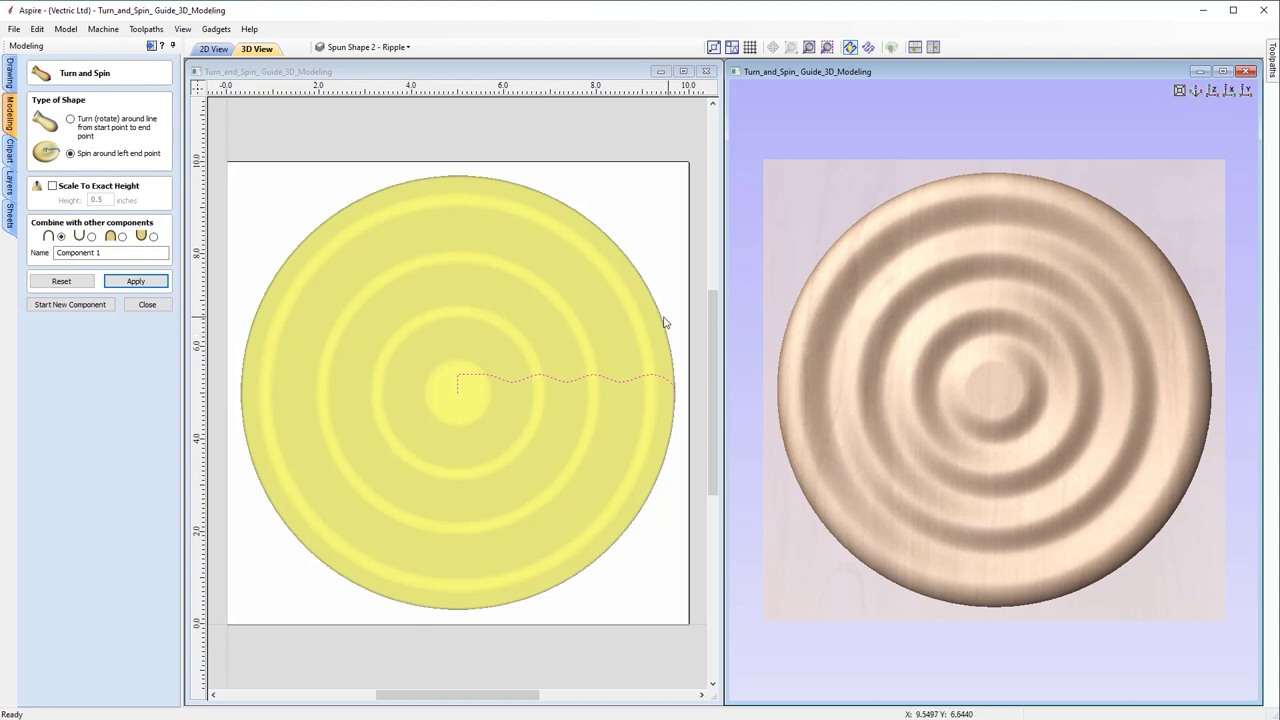
{"action": "left_click", "coordinate": [61, 281]}
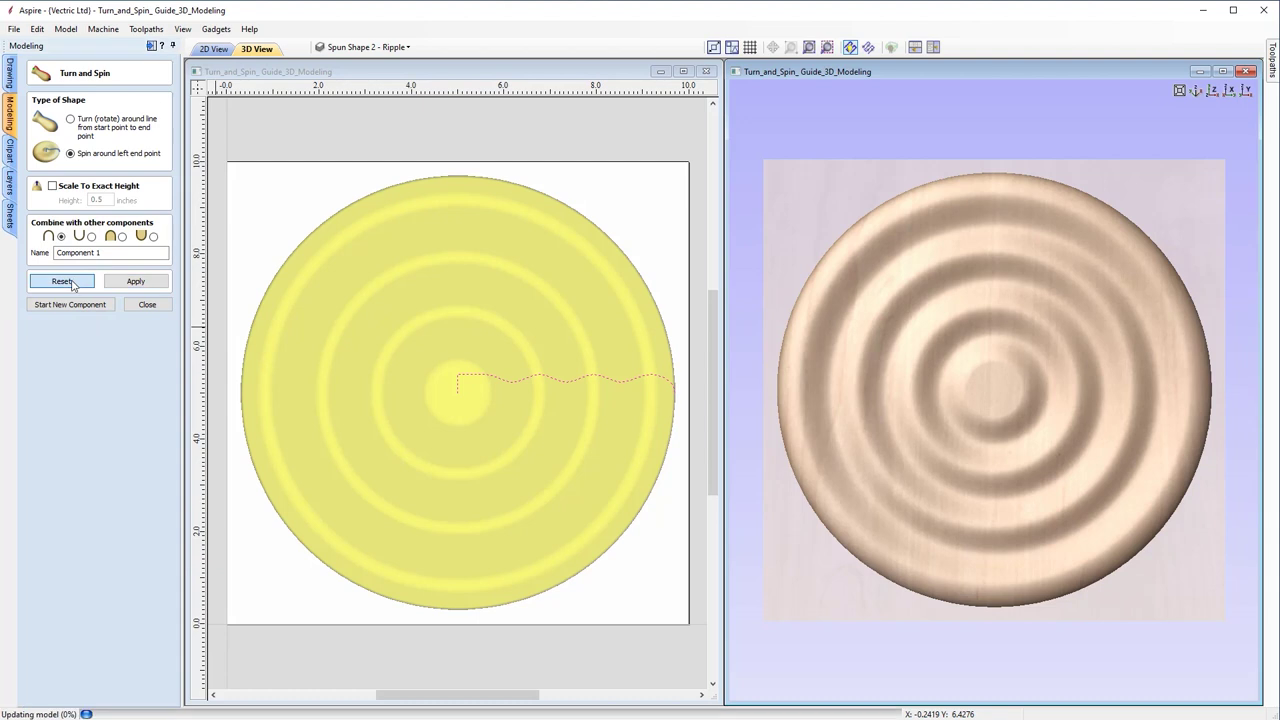
{"action": "left_click", "coordinate": [166, 308]}
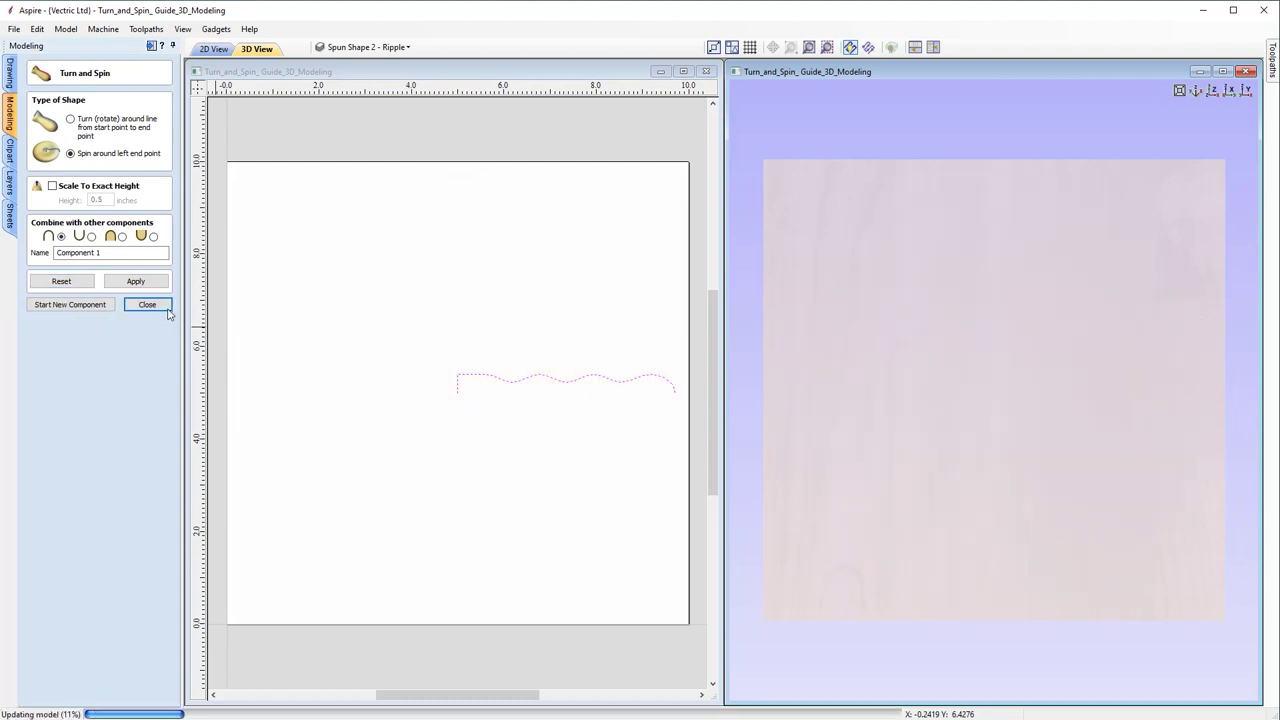
Hide the Spun Shape 2 - Ripple layer, show the Spun Shape 3 - Negative Shape layer and make it active.
{"action": "left_click", "coordinate": [388, 50]}
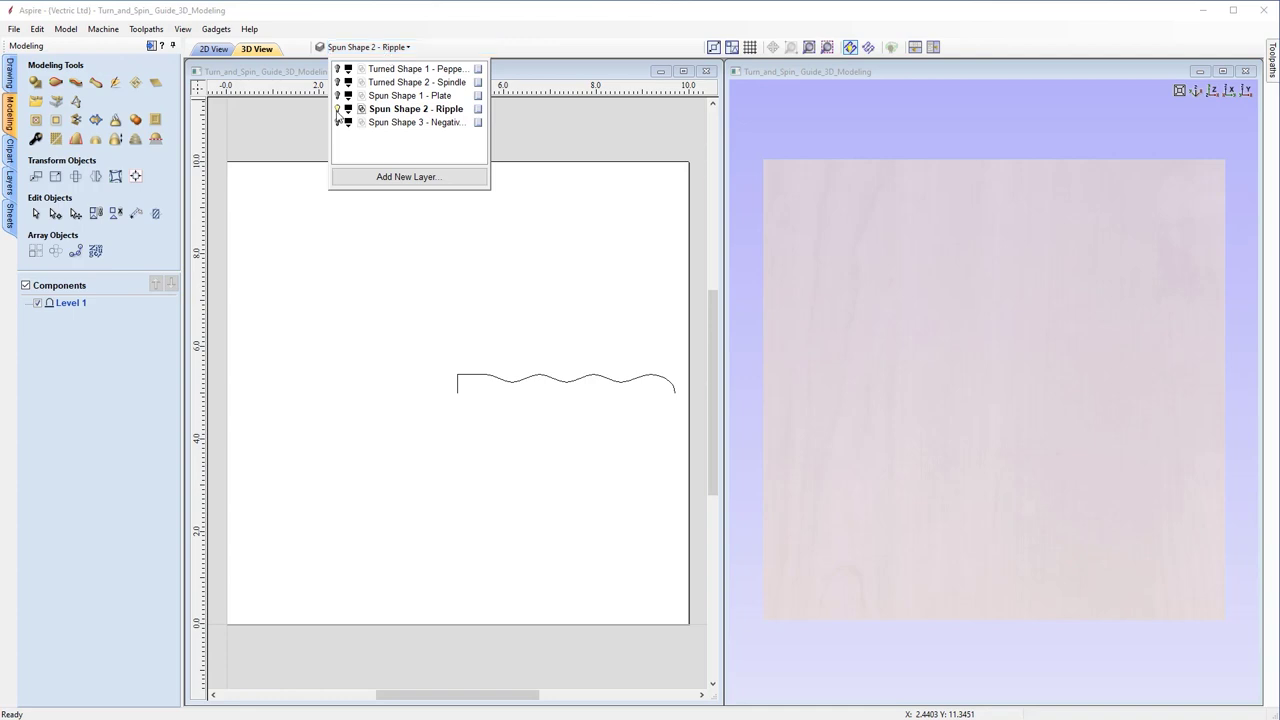
{"action": "left_click", "coordinate": [338, 110]}
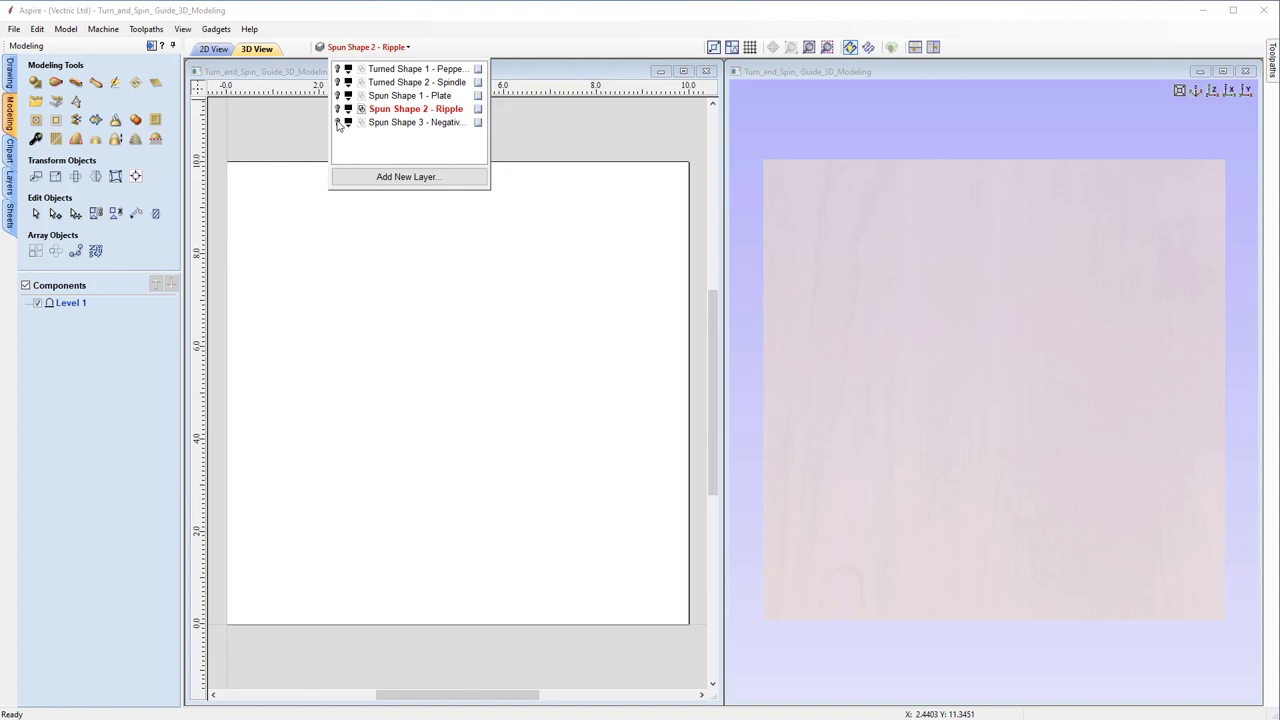
{"action": "left_click", "coordinate": [338, 123]}
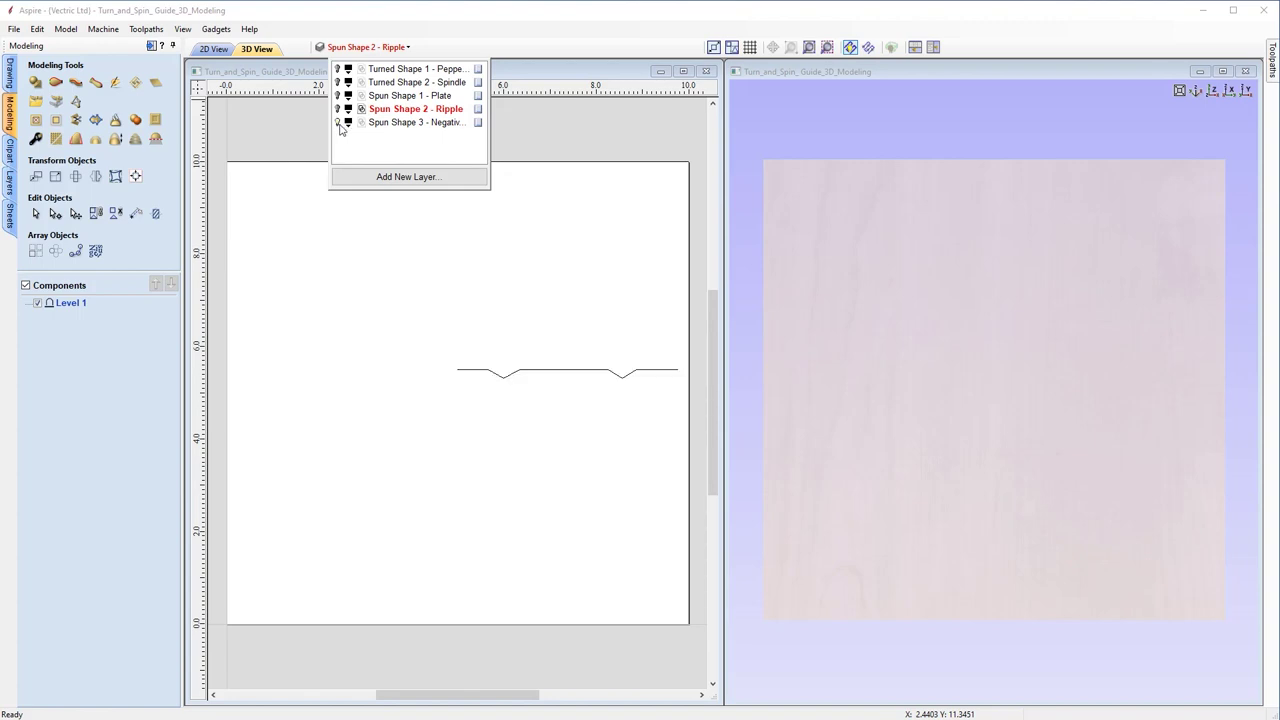
{"action": "left_click", "coordinate": [399, 123]}
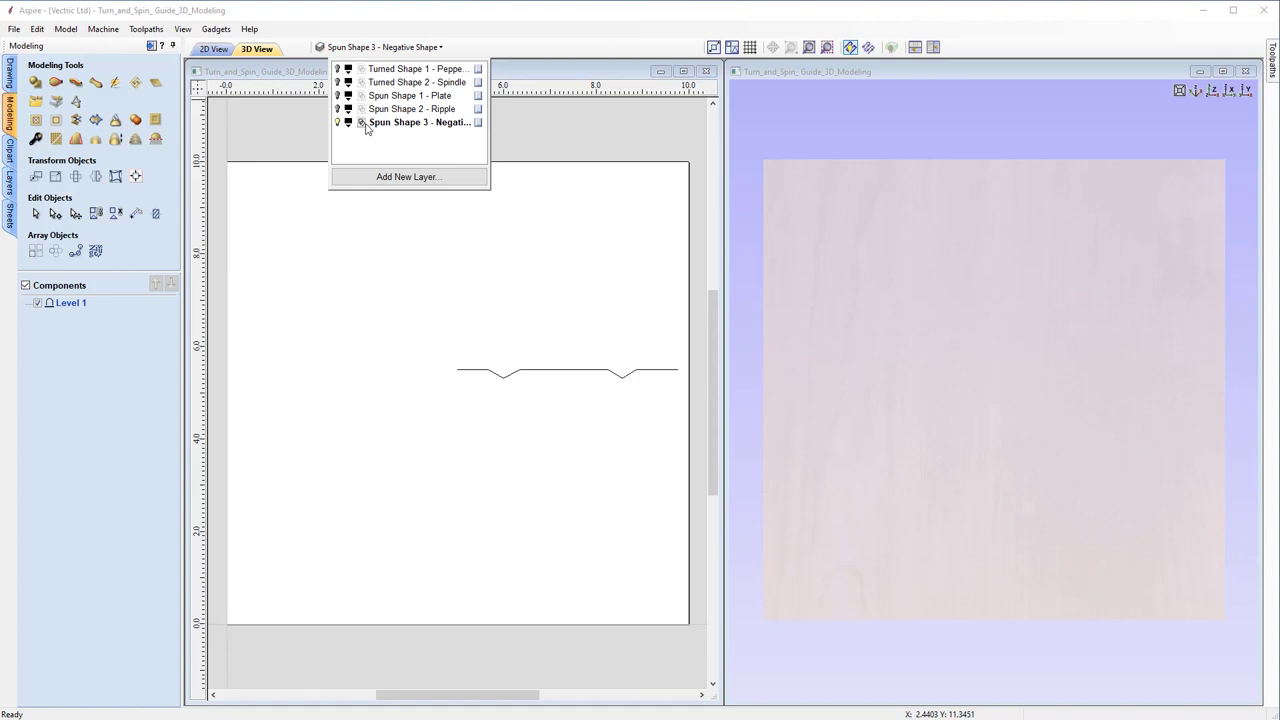
Try spinning the open negative-shape profile around its left end point to make a grooved disc.
{"action": "left_click", "coordinate": [337, 274]}
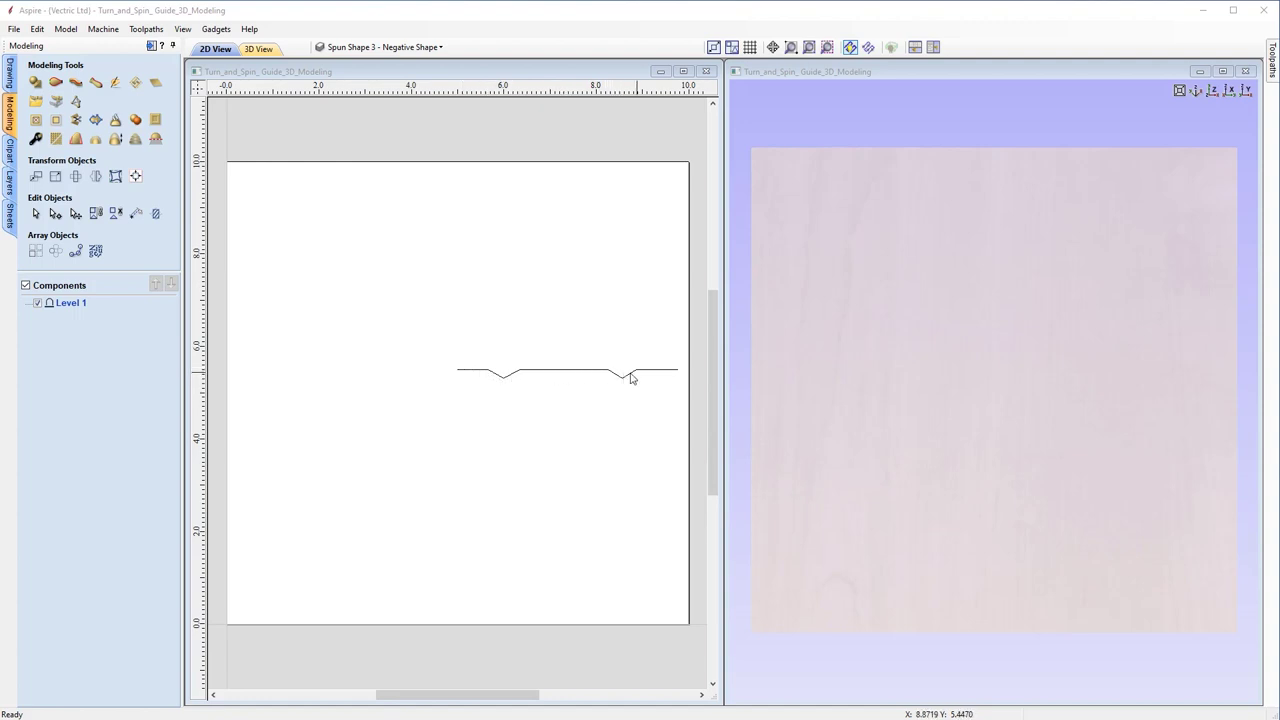
{"action": "left_click", "coordinate": [564, 377]}
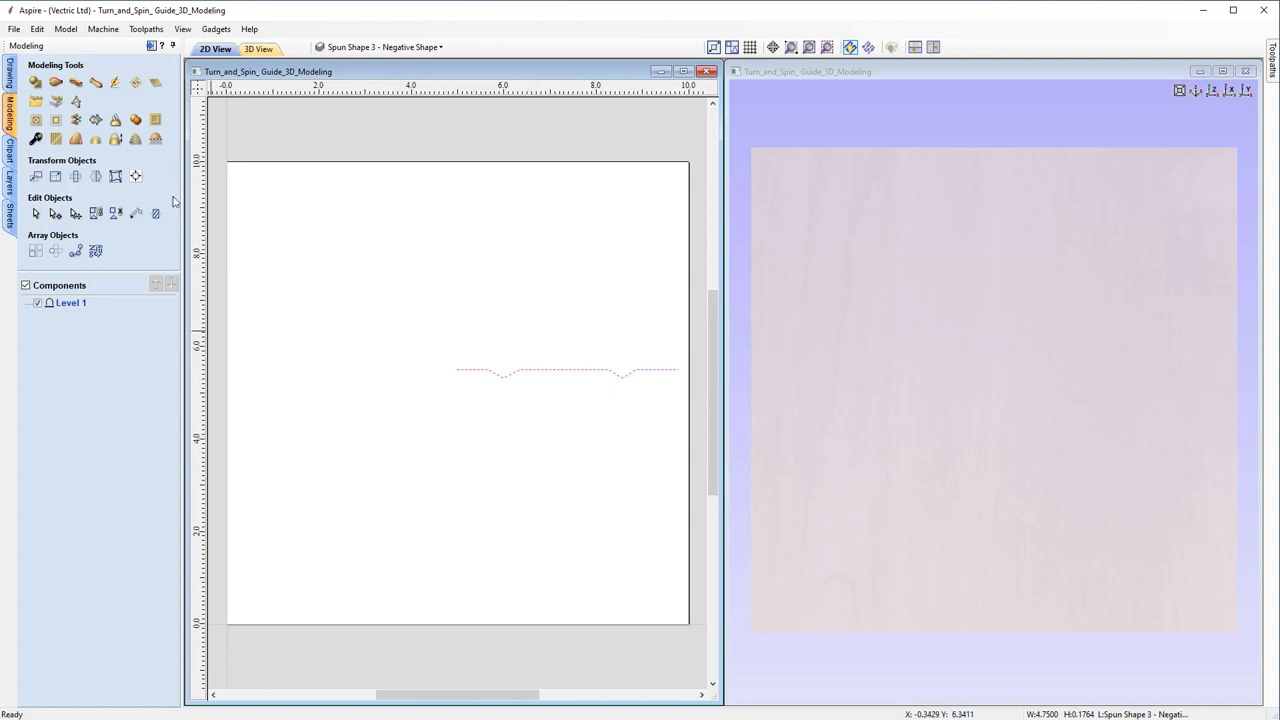
{"action": "left_click", "coordinate": [96, 82]}
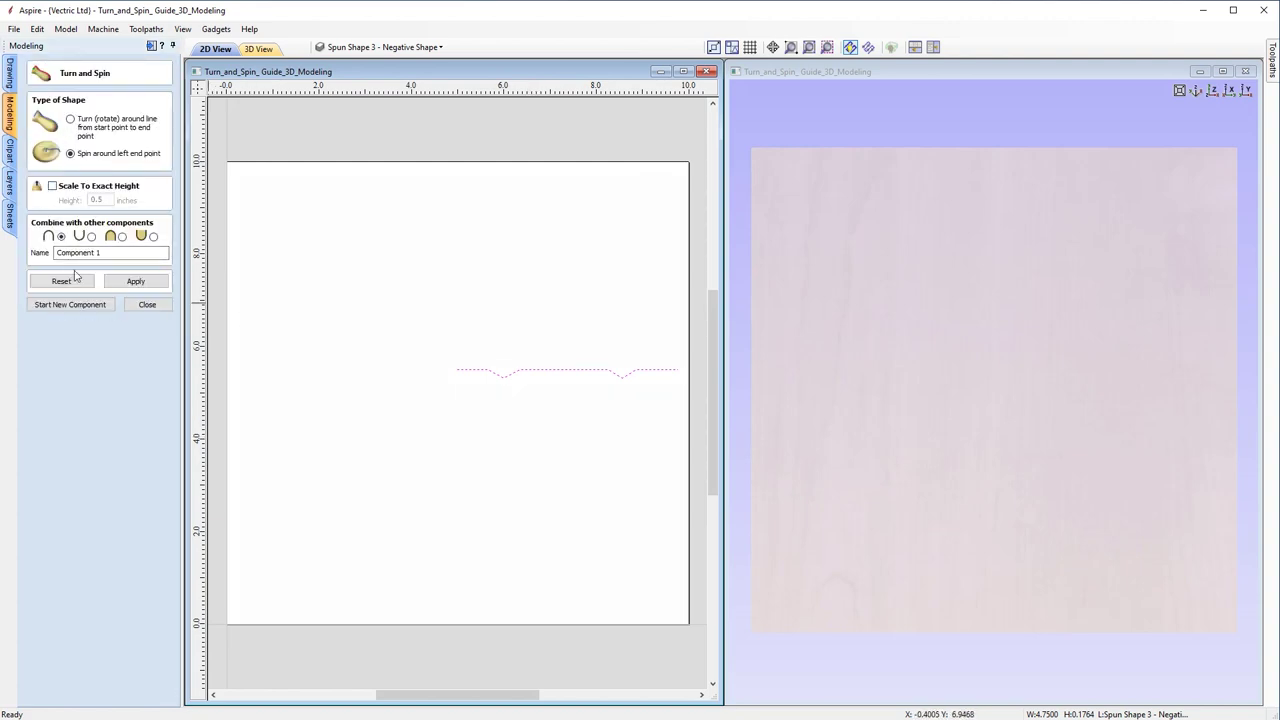
{"action": "left_click", "coordinate": [148, 283]}
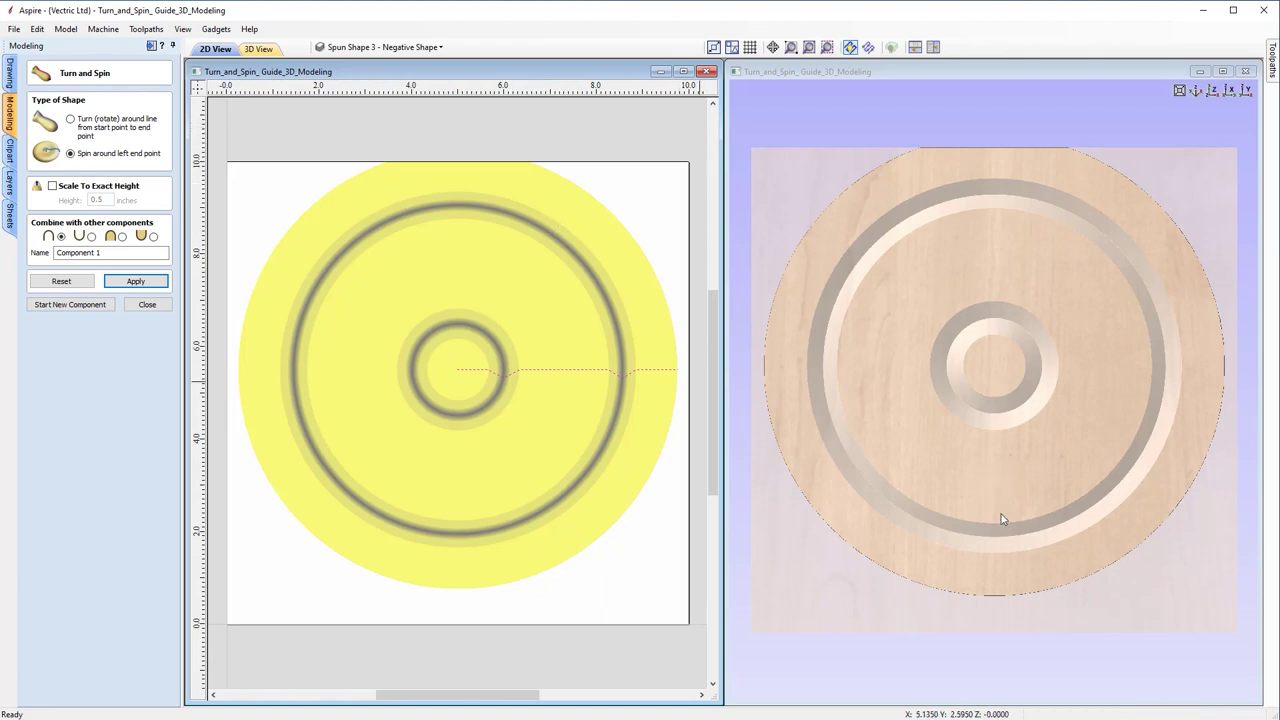
Inspect the spun disc's grooves and edge thickness in 3D, then reset the result and close Turn and Spin.
{"action": "left_click_drag", "start_coordinate": [992, 503], "coordinate": [1020, 374]}
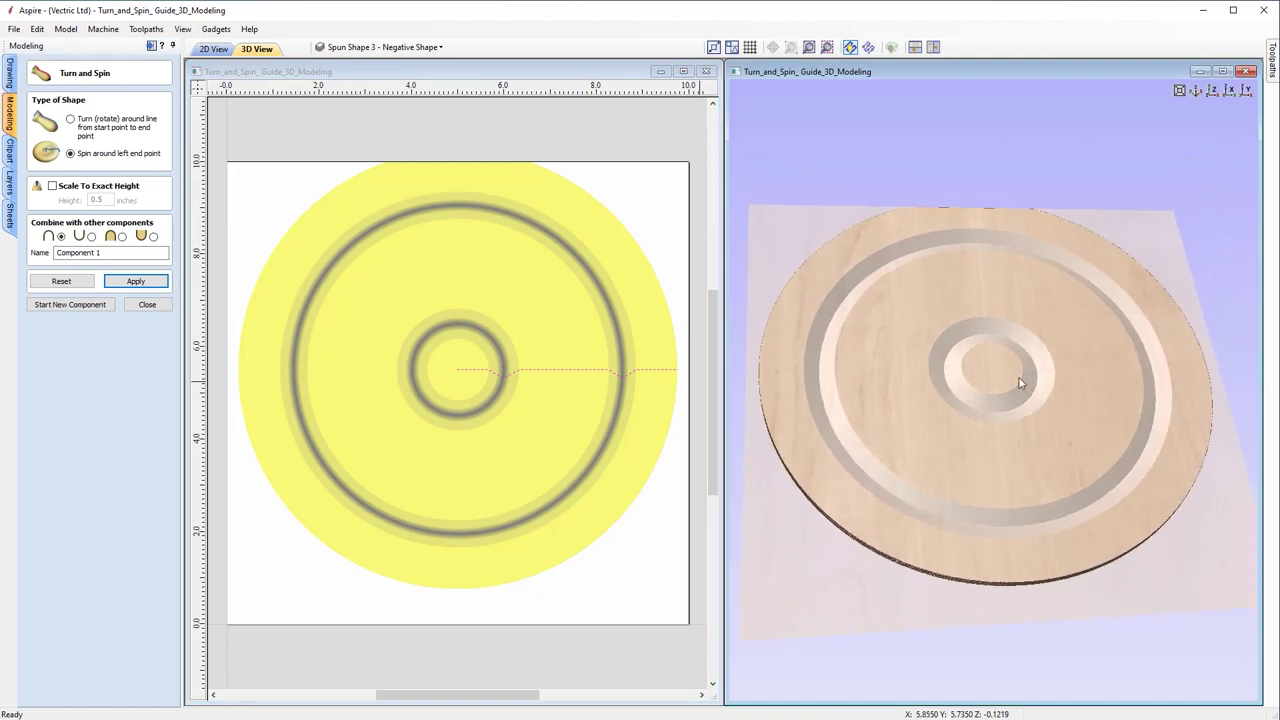
{"action": "left_click_drag", "start_coordinate": [963, 434], "coordinate": [979, 381]}
{"action": "left_click_drag", "start_coordinate": [960, 466], "coordinate": [930, 421]}
{"action": "left_click_drag", "start_coordinate": [851, 445], "coordinate": [845, 460]}
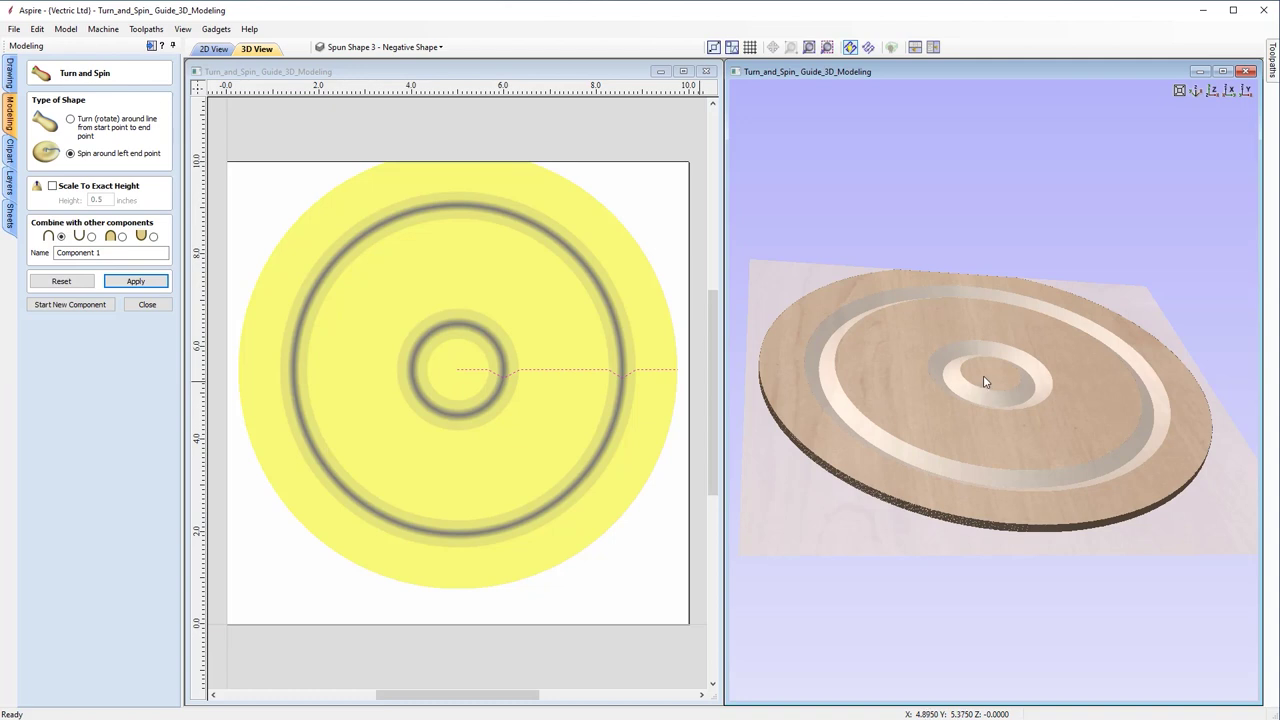
{"action": "left_click_drag", "start_coordinate": [971, 387], "coordinate": [973, 420]}
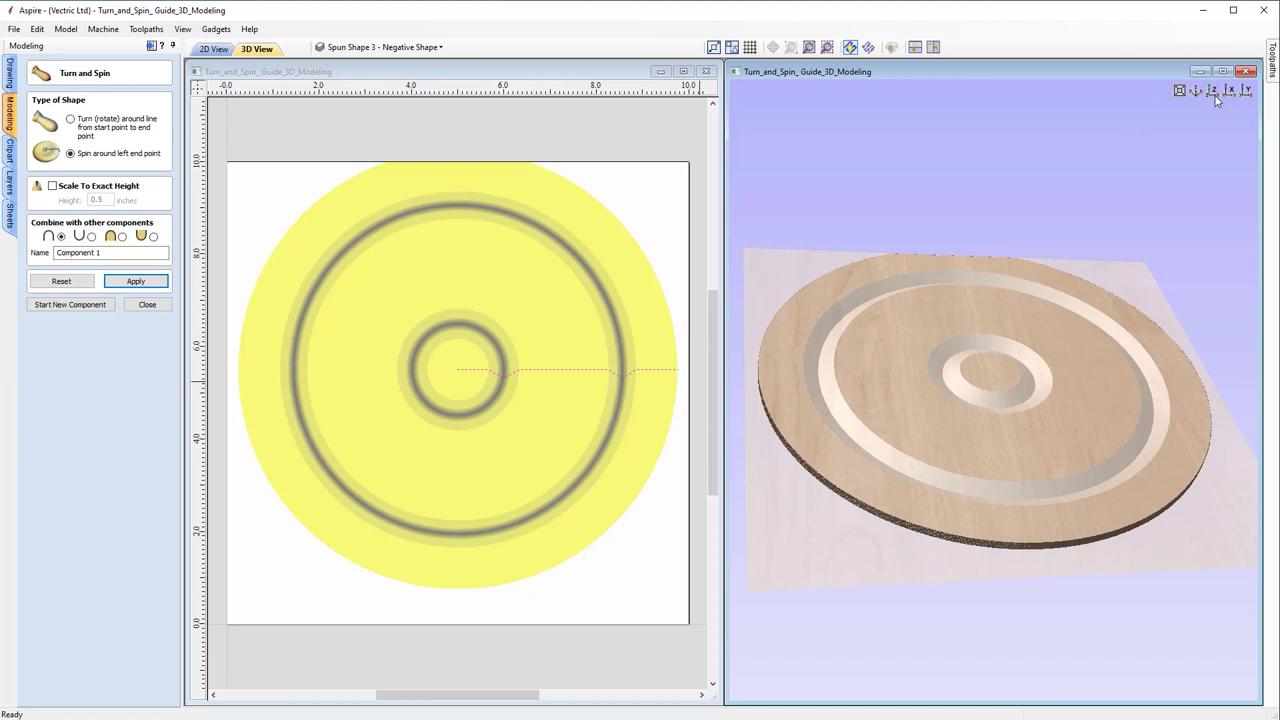
{"action": "left_click", "coordinate": [1215, 96]}
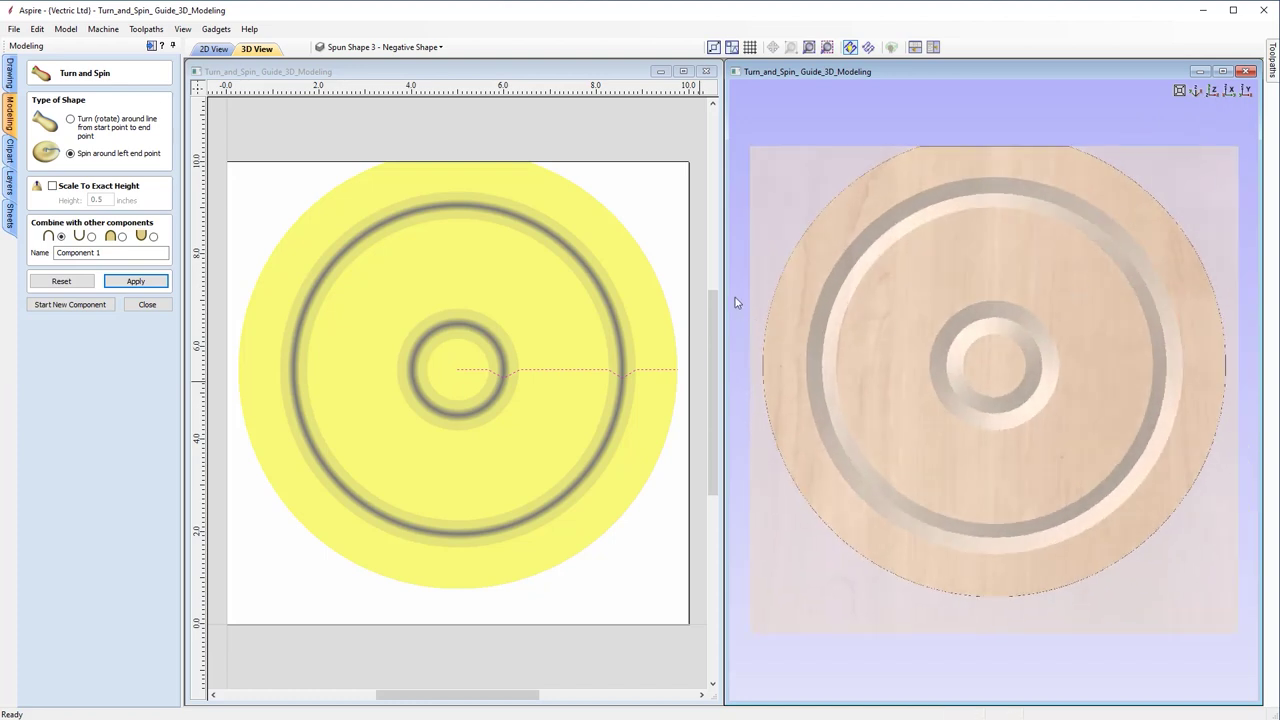
{"action": "left_click", "coordinate": [135, 281]}
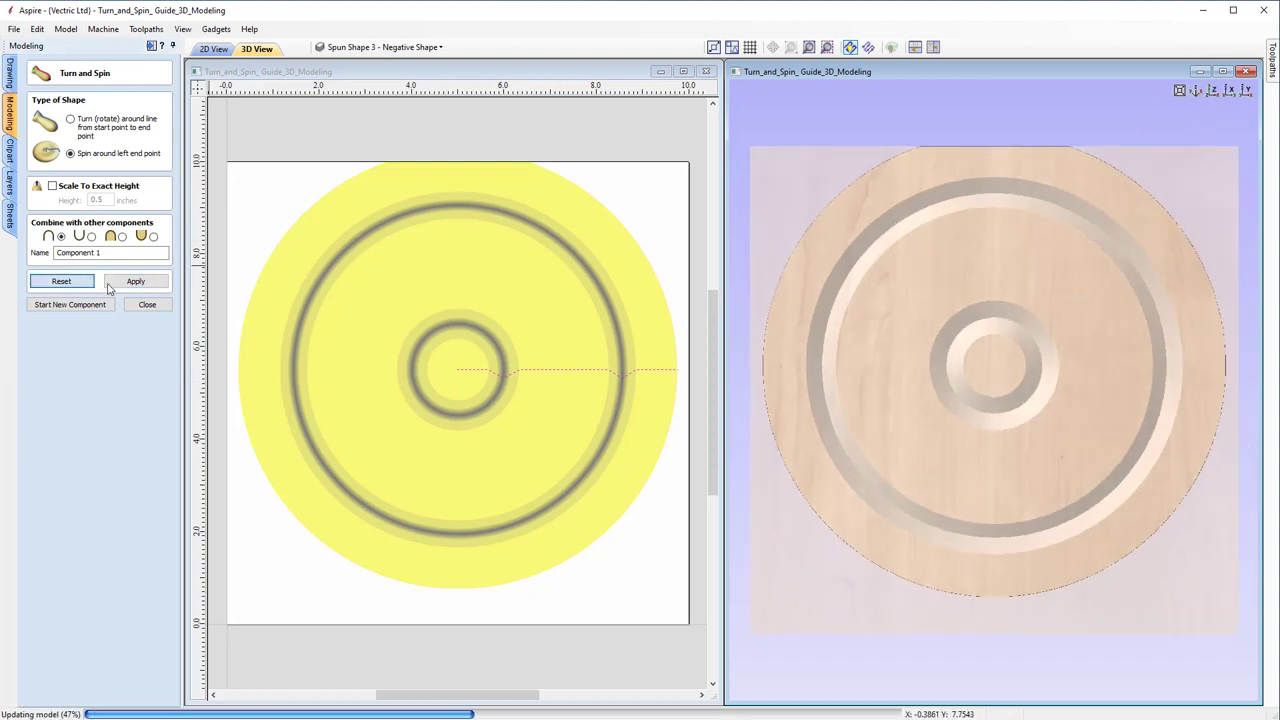
{"action": "left_click", "coordinate": [160, 307]}
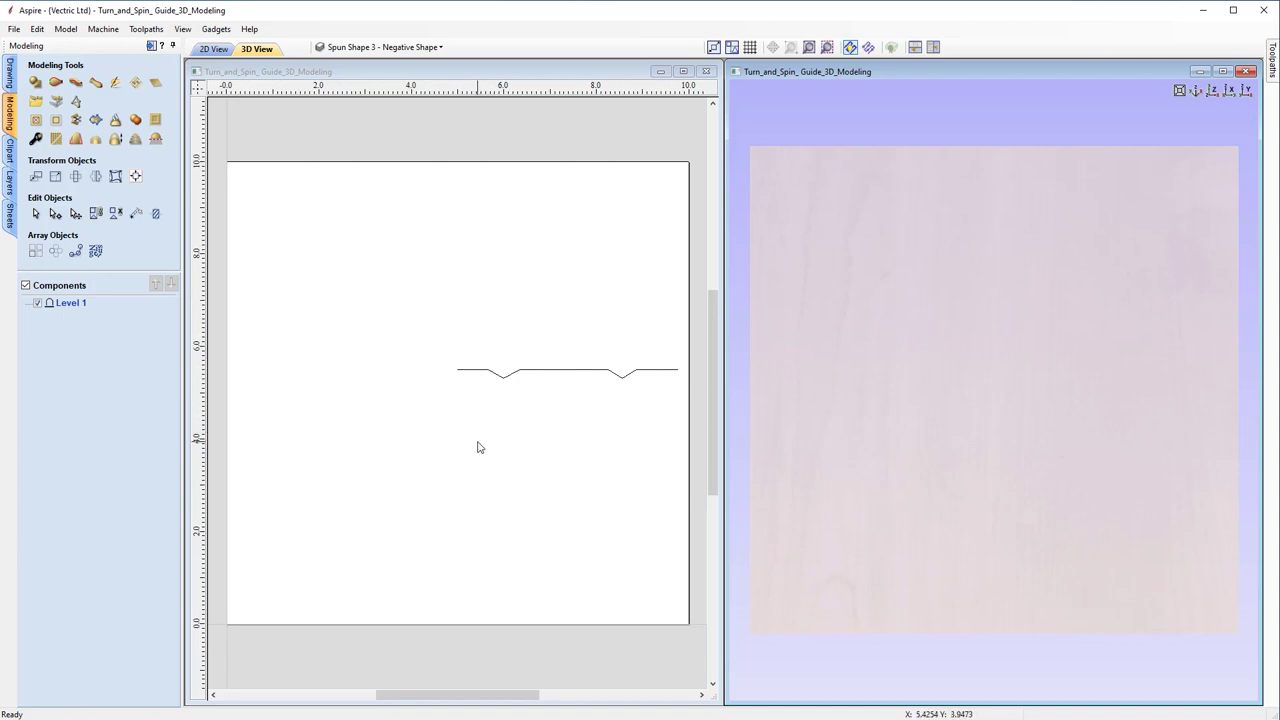
Draw a 0.5-inch vertical line down from the profile's left end, from X 5.0, Y 5.5 to Y 5.0.
{"action": "left_click", "coordinate": [479, 373]}
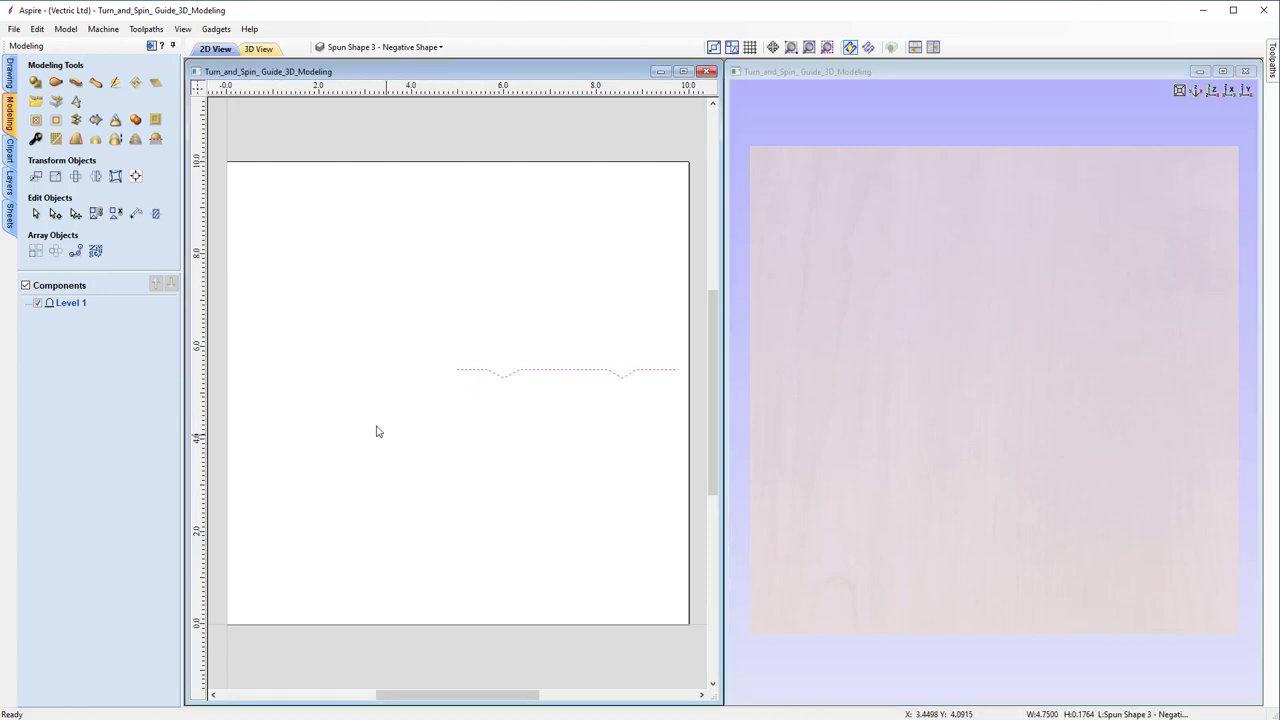
{"action": "left_click", "coordinate": [9, 74]}
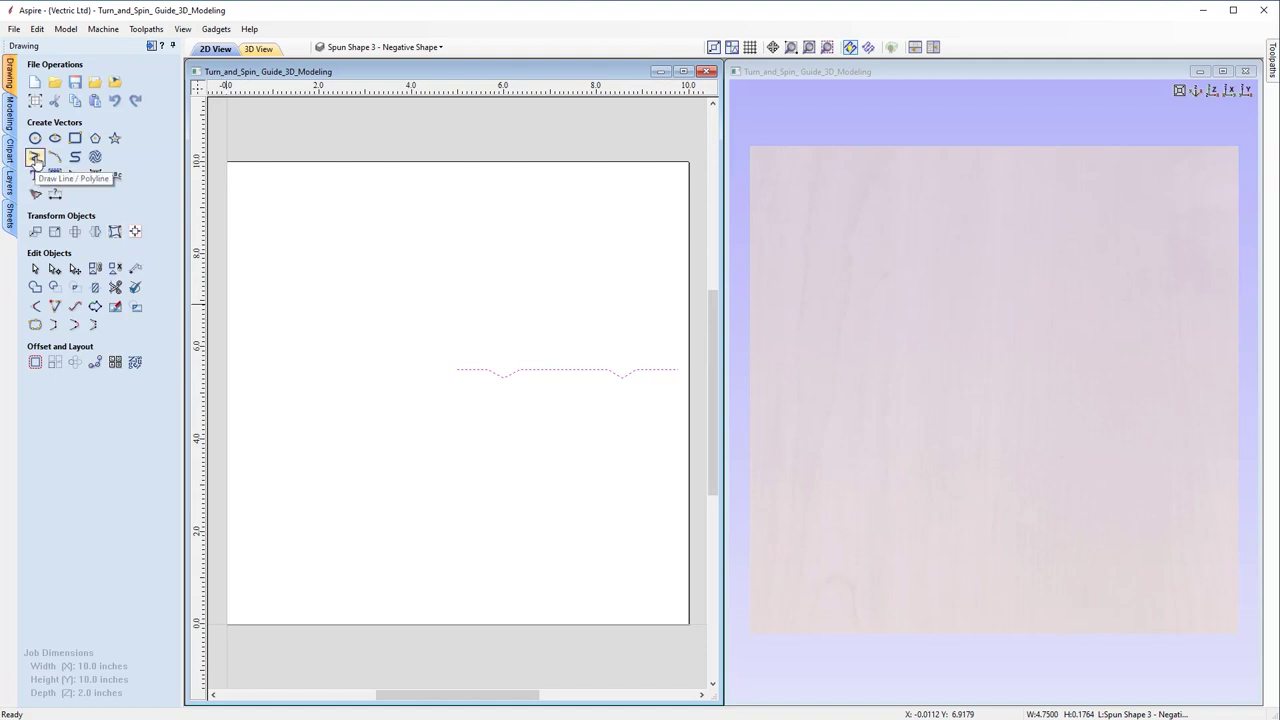
{"action": "left_click", "coordinate": [35, 158]}
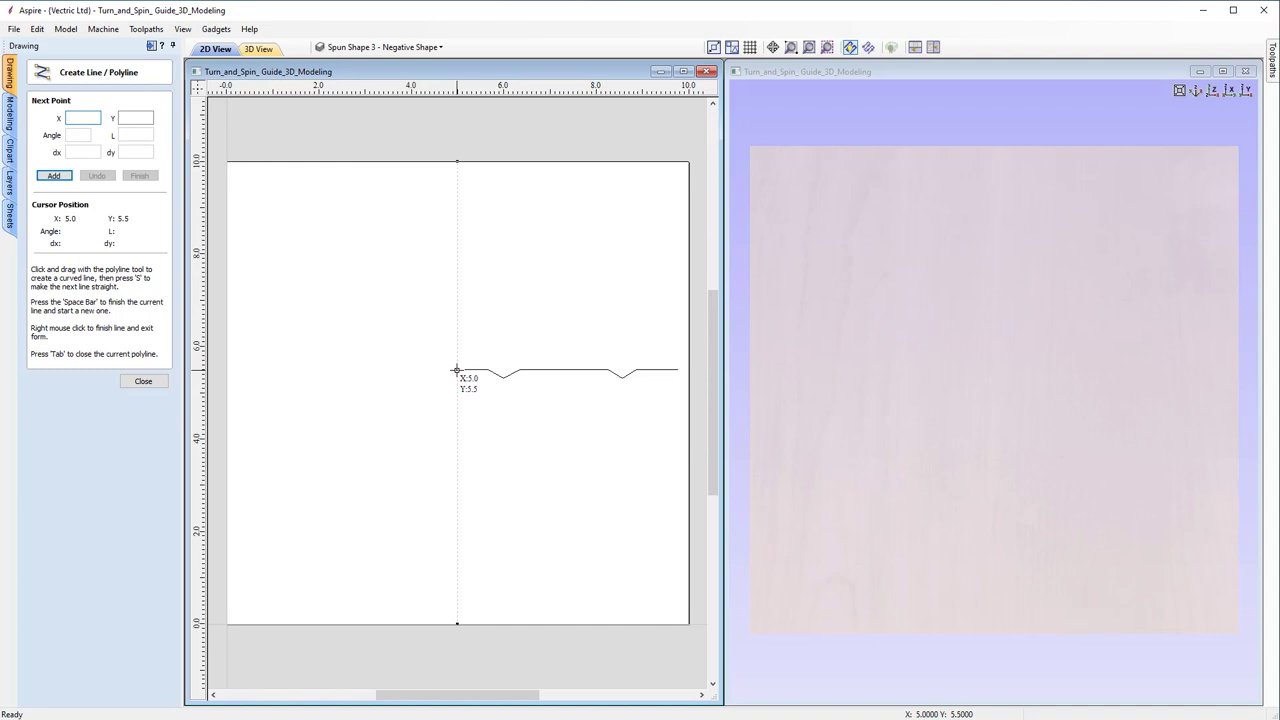
{"action": "left_click", "coordinate": [456, 370]}
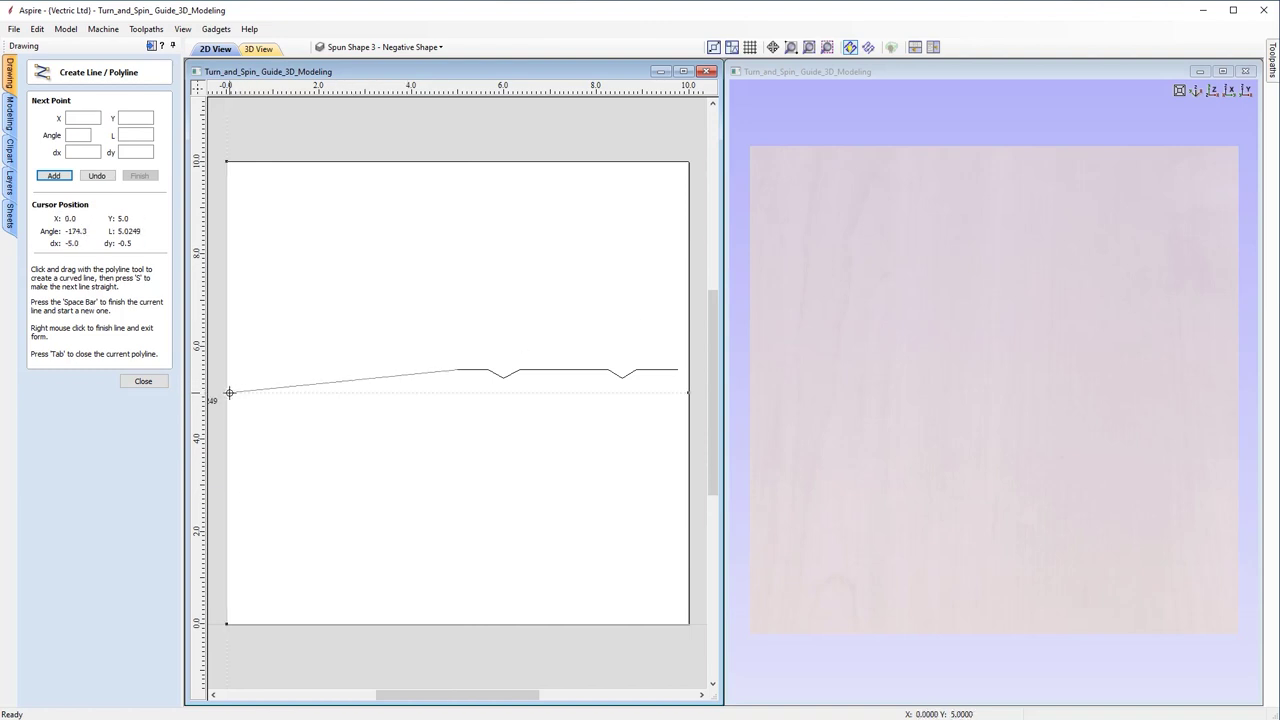
{"action": "left_click", "coordinate": [458, 393]}
{"action": "key", "text": "space"}
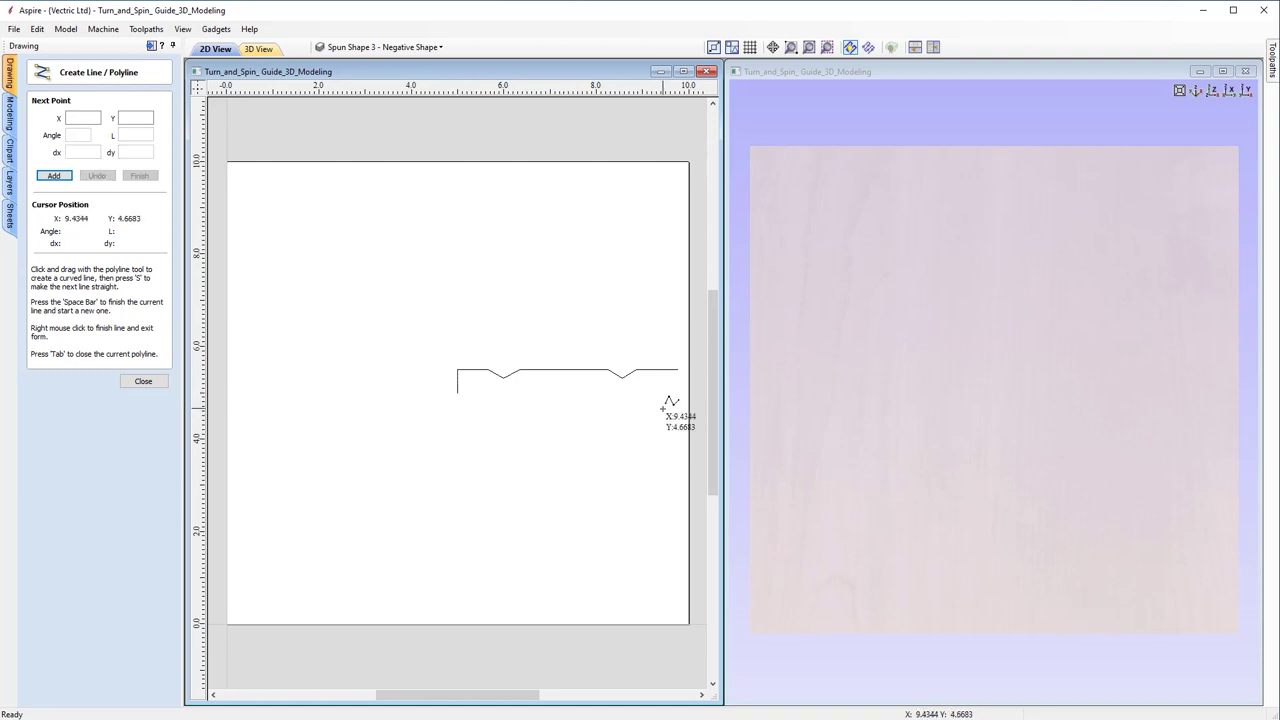
Draw a 0.5-inch vertical line down from the profile's right end at X 9.75 to Y 5.0 and close the polyline tool.
{"action": "left_click", "coordinate": [677, 370]}
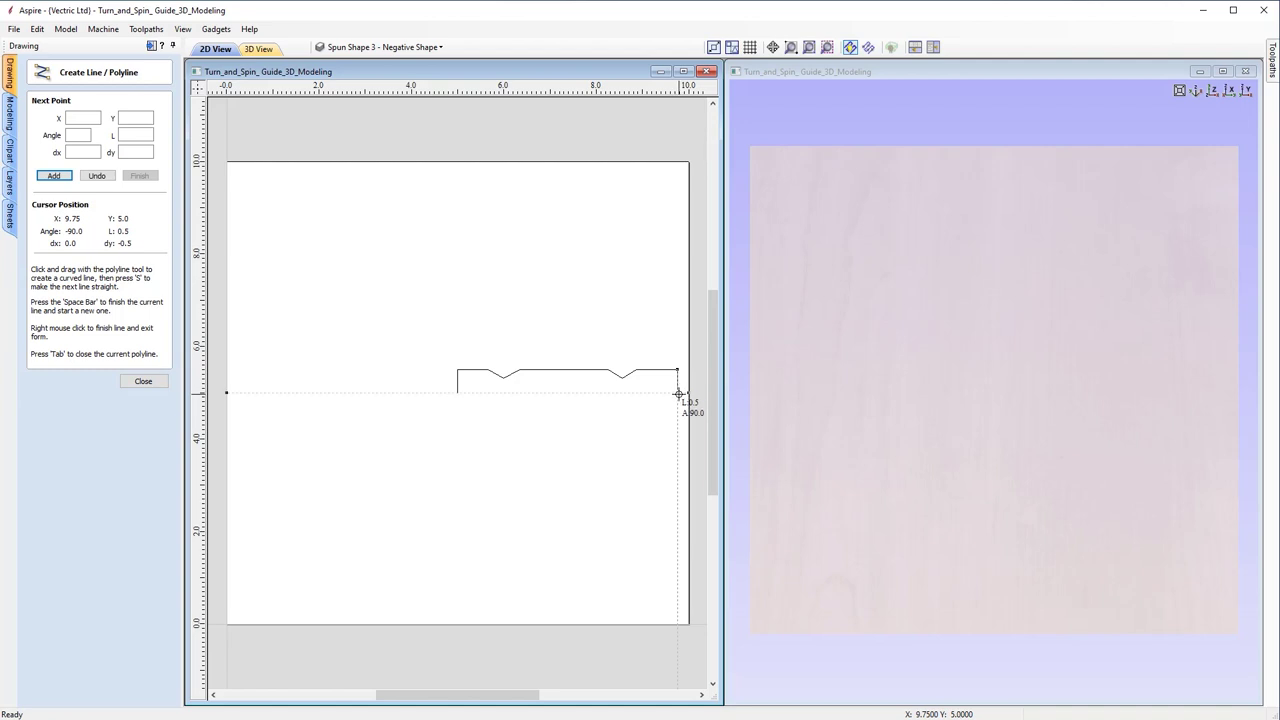
{"action": "left_click", "coordinate": [678, 393]}
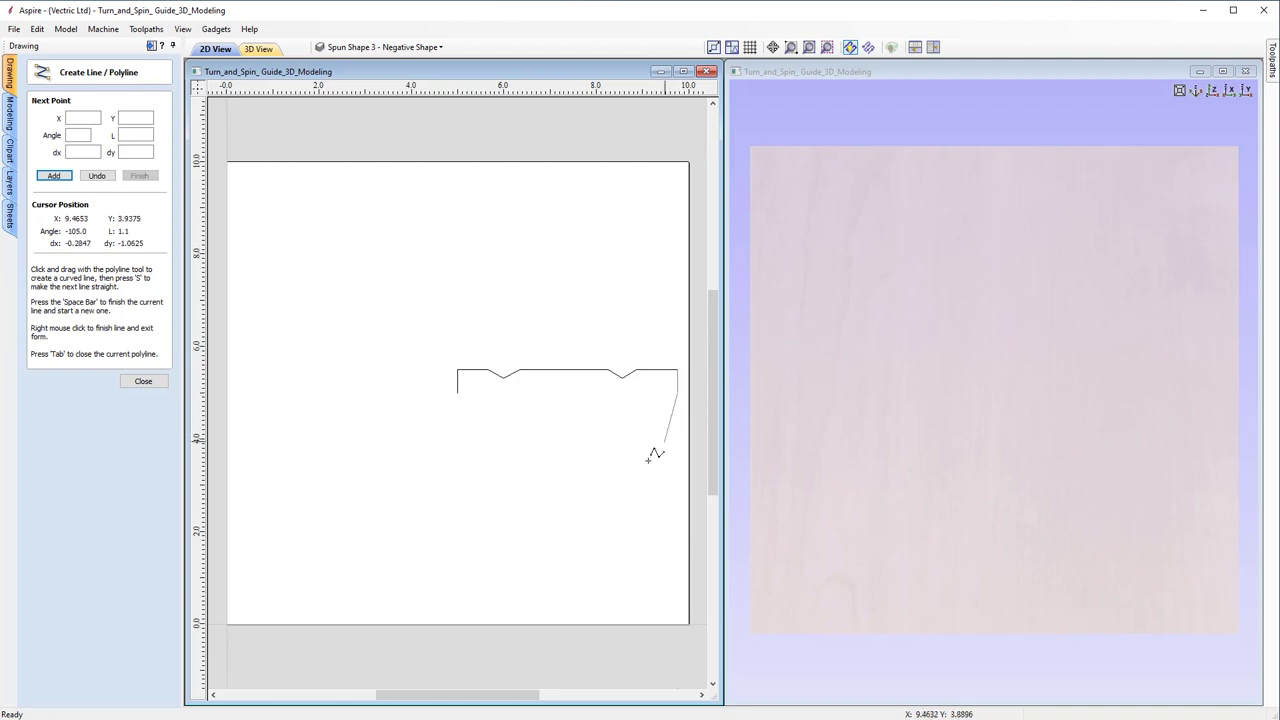
{"action": "left_click", "coordinate": [157, 384]}
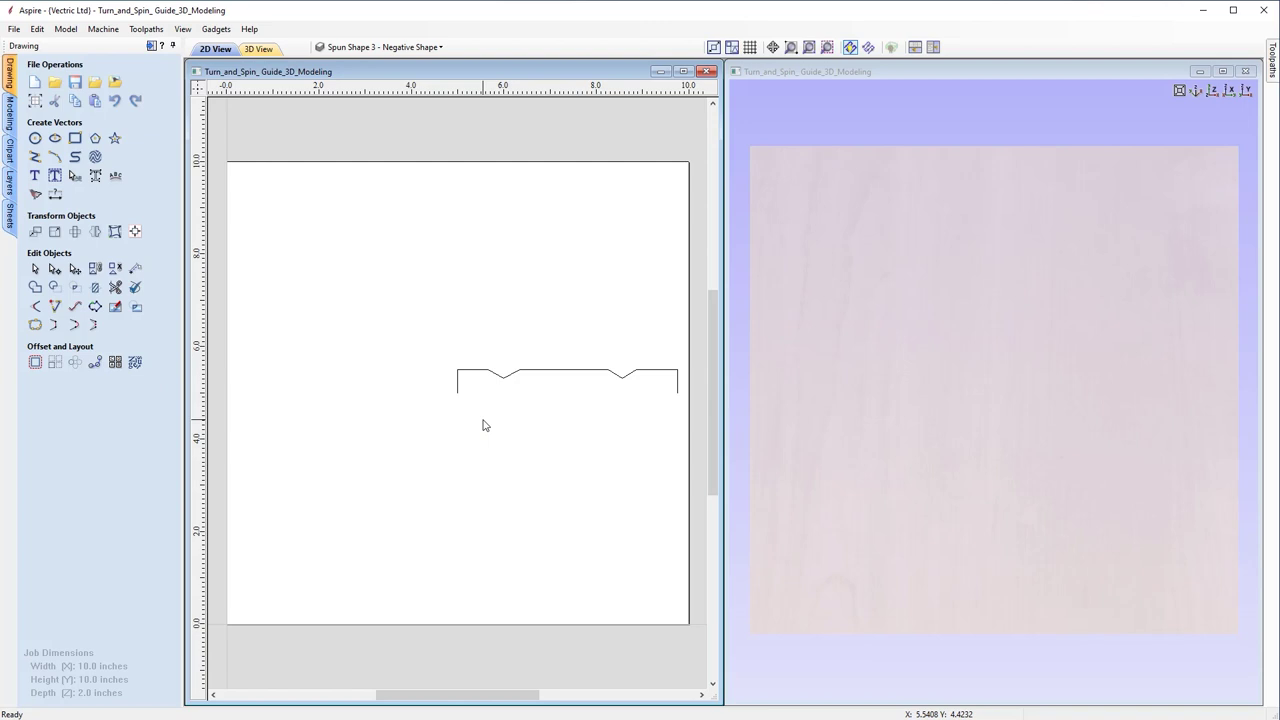
Join the negative-shape profile and its two vertical end lines into one open vector.
{"action": "left_click", "coordinate": [458, 382]}
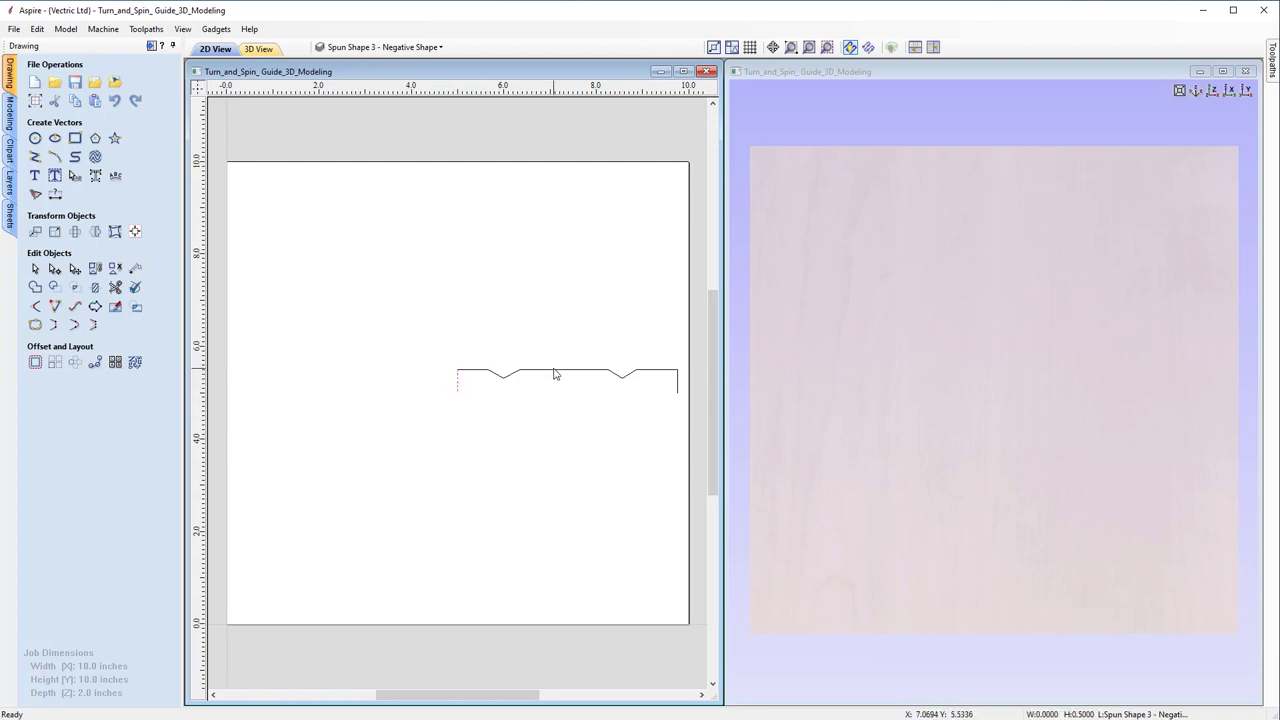
{"action": "left_click", "coordinate": [677, 391]}
{"action": "left_click_drag", "start_coordinate": [428, 327], "coordinate": [692, 422]}
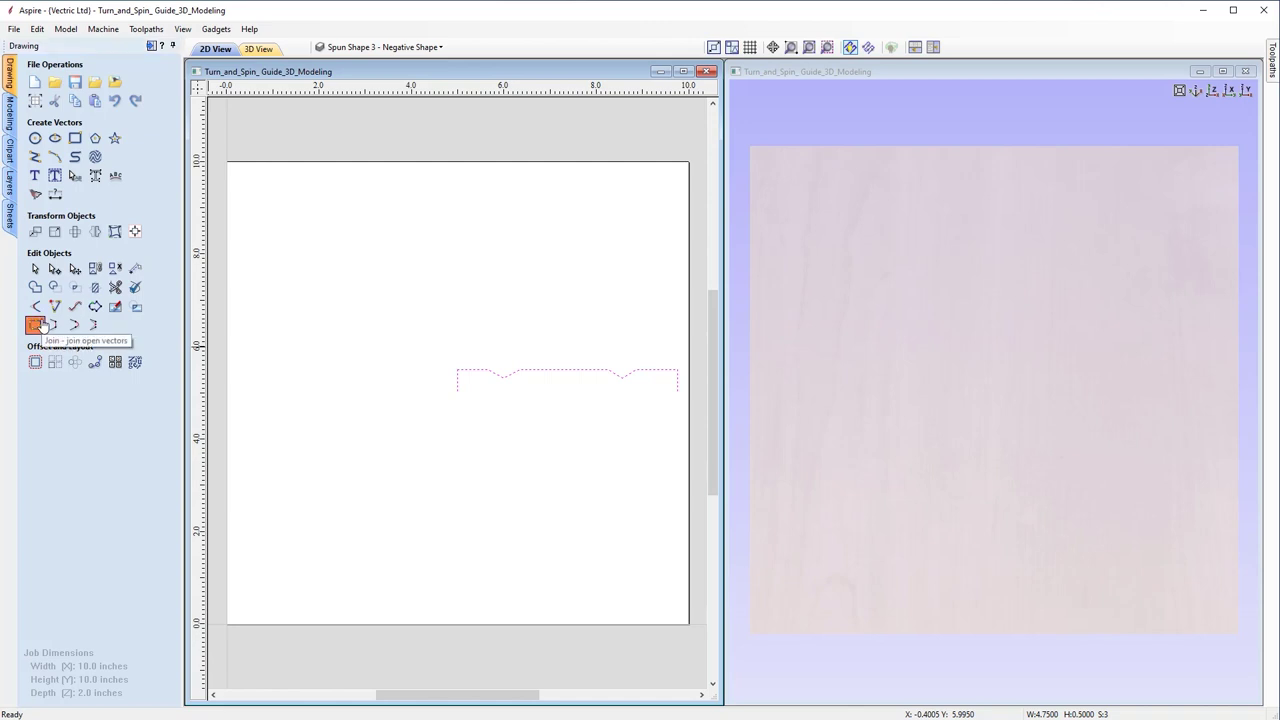
{"action": "left_click", "coordinate": [37, 325]}
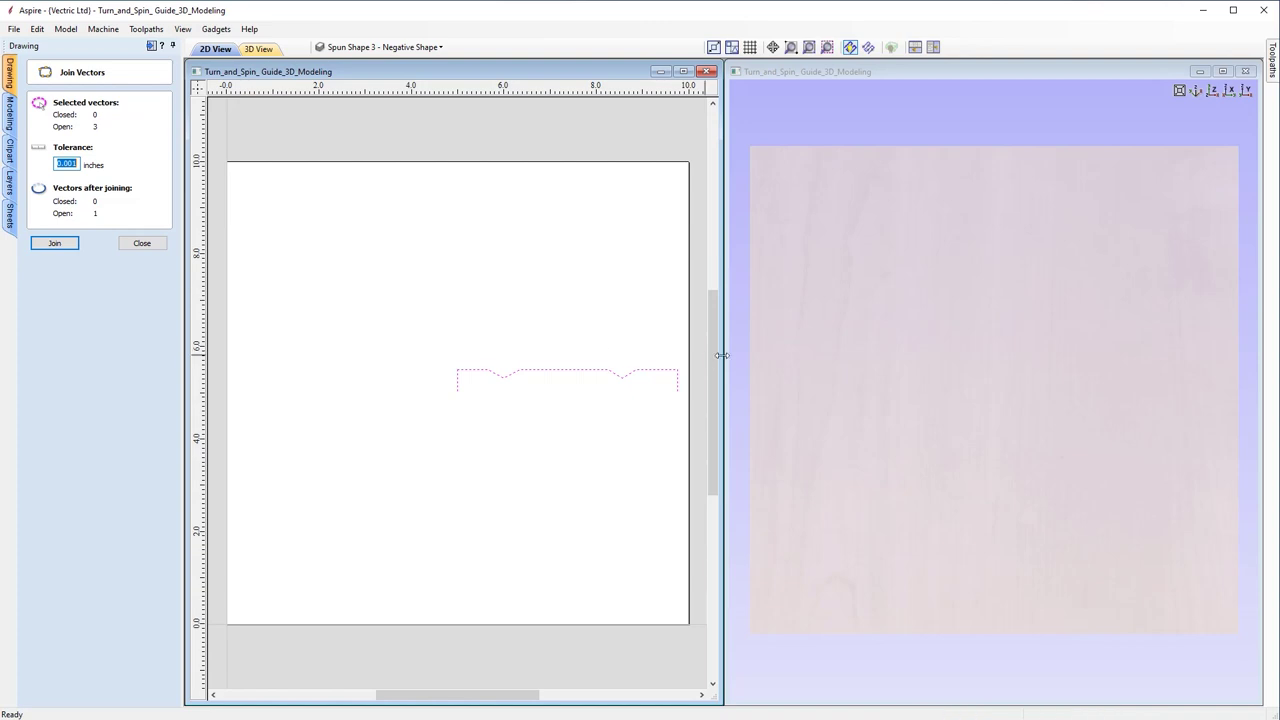
{"action": "left_click", "coordinate": [56, 245]}
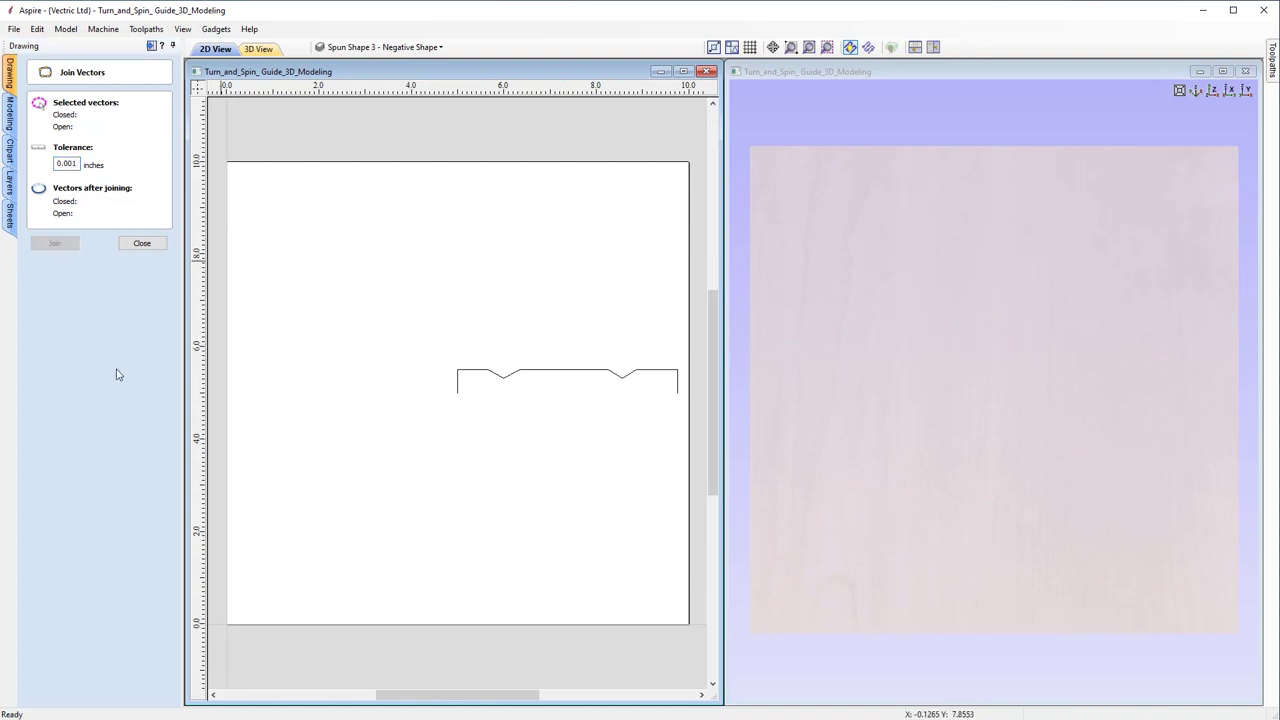
{"action": "left_click", "coordinate": [141, 244]}
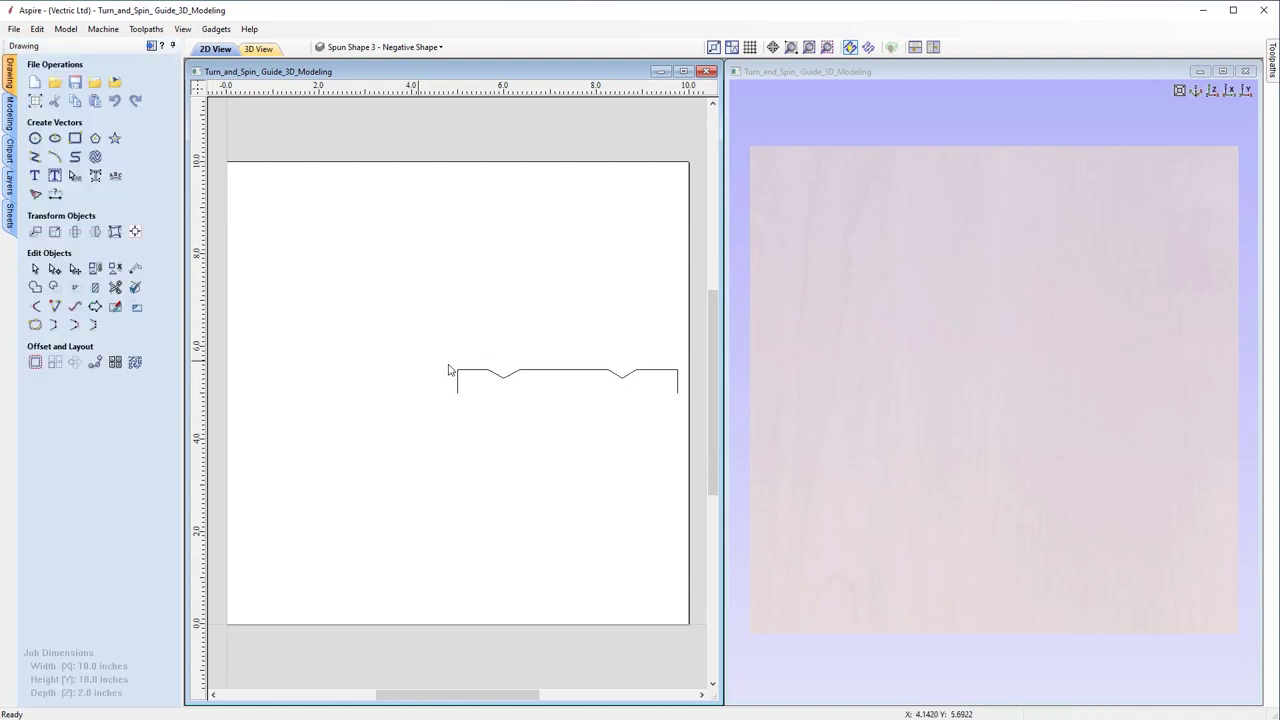
Spin the joined profile around its left end point, inspect the grooved disc in 3D, and close Turn and Spin keeping the component.
{"action": "left_click", "coordinate": [477, 371]}
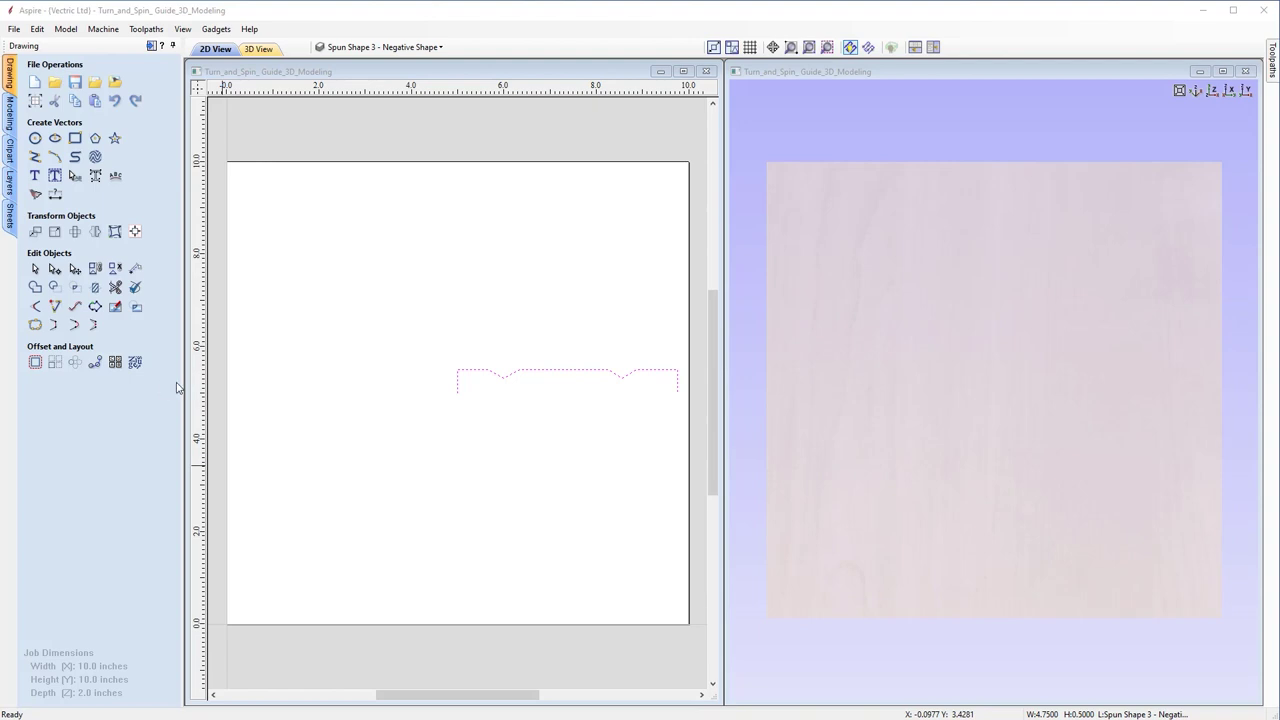
{"action": "left_click", "coordinate": [9, 110]}
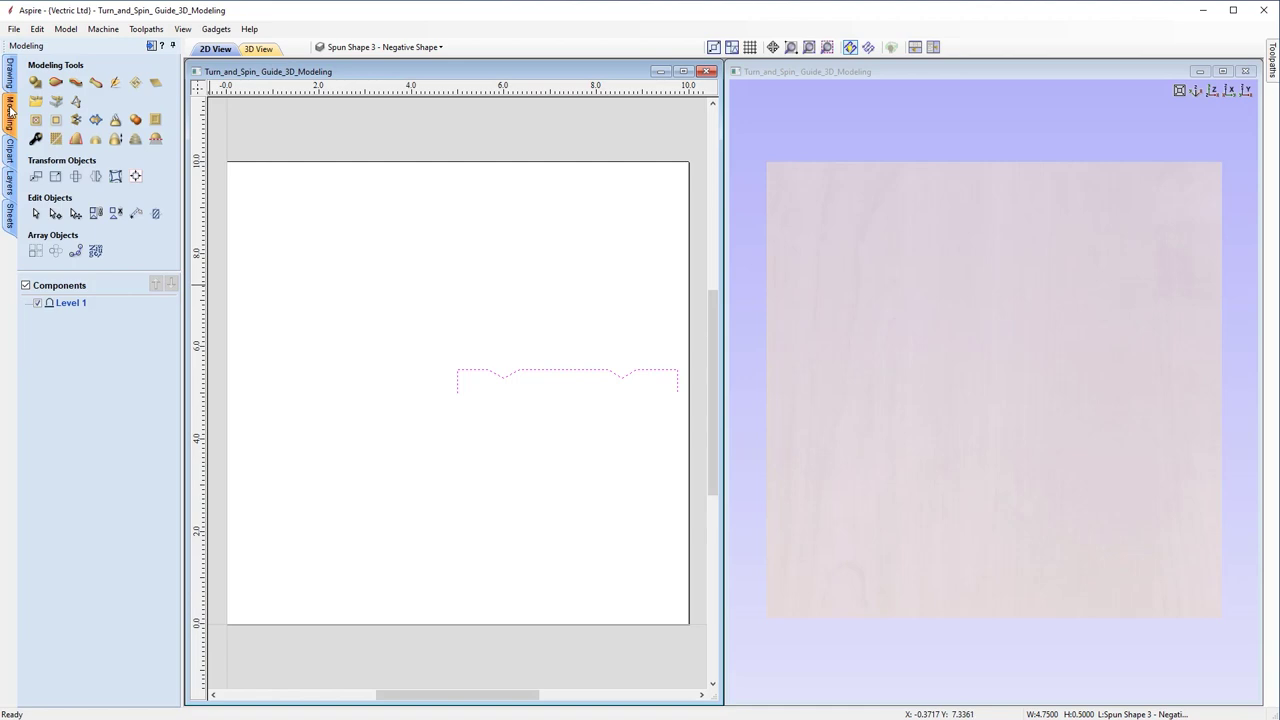
{"action": "left_click", "coordinate": [96, 83]}
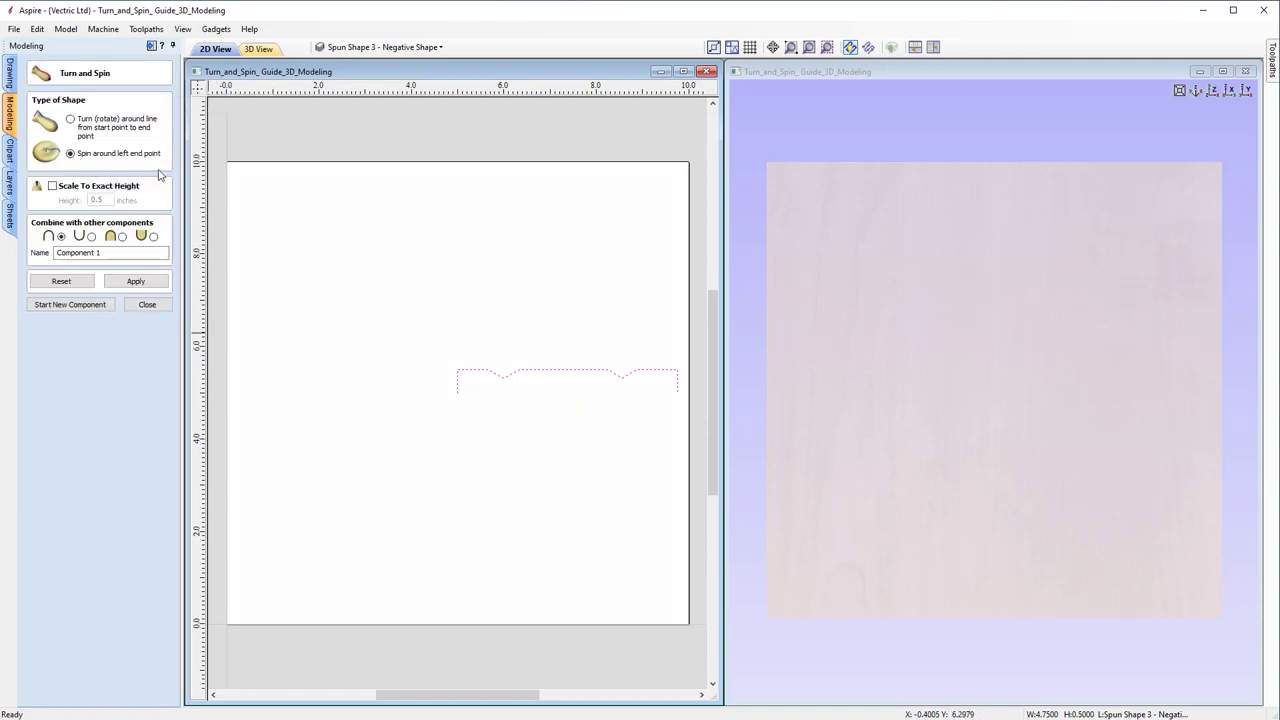
{"action": "left_click", "coordinate": [134, 283]}
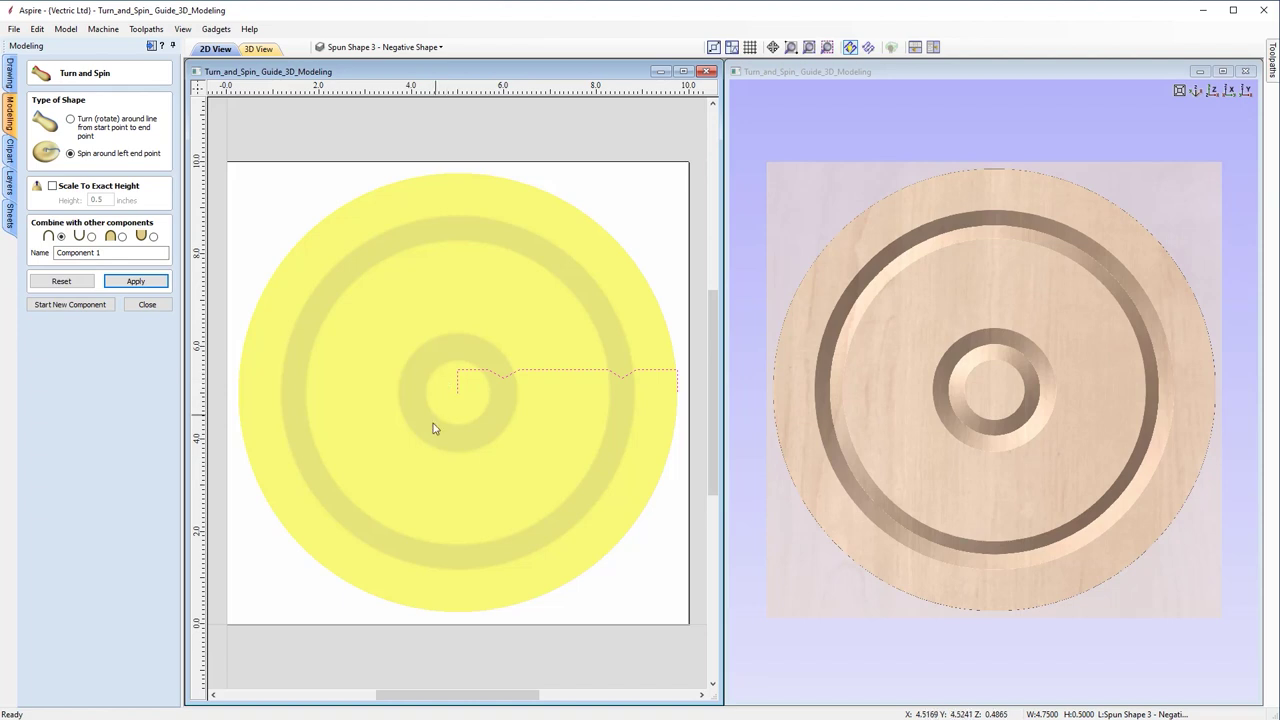
{"action": "left_click_drag", "start_coordinate": [969, 581], "coordinate": [1020, 474]}
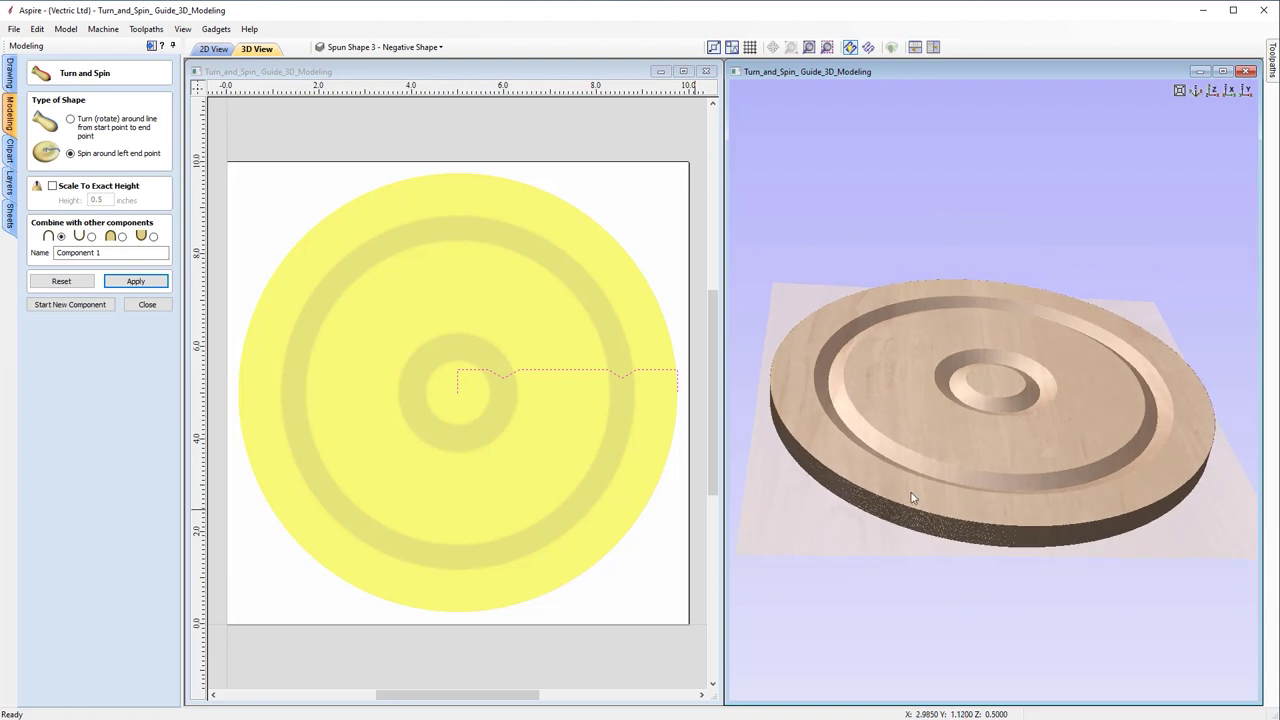
{"action": "left_click_drag", "start_coordinate": [901, 499], "coordinate": [930, 540]}
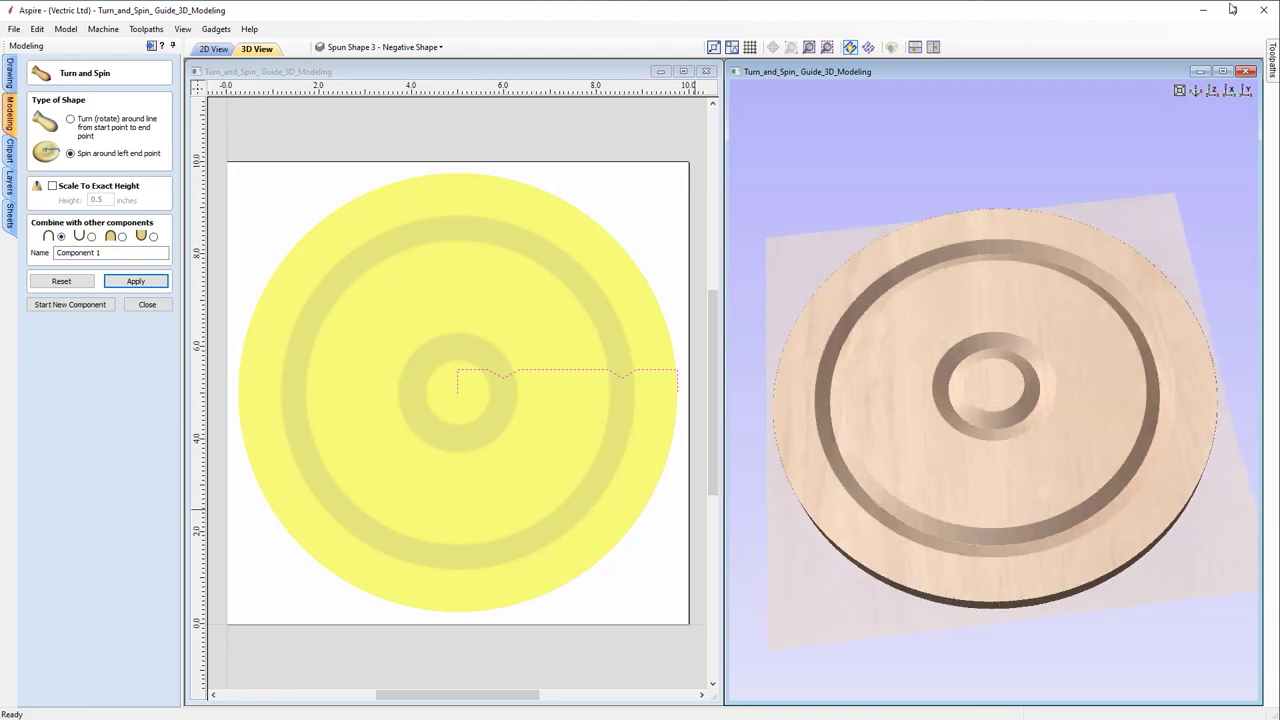
{"action": "left_click", "coordinate": [1214, 91]}
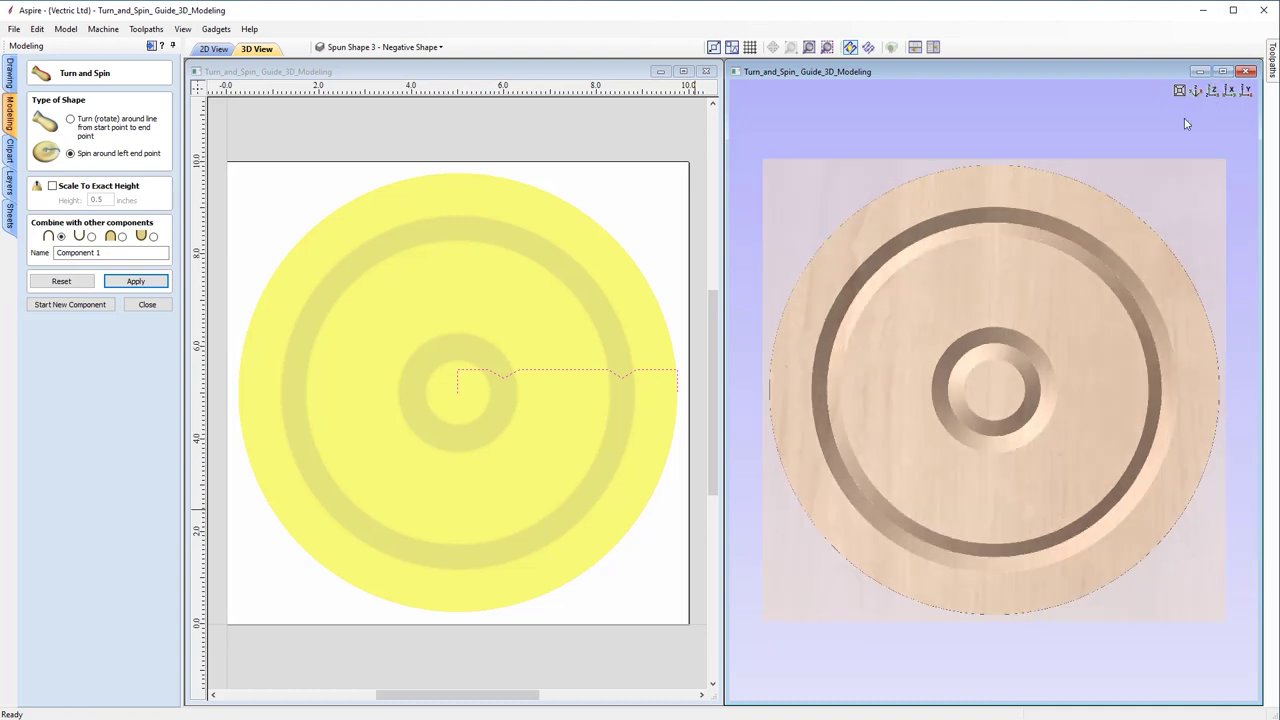
{"action": "left_click", "coordinate": [146, 305]}
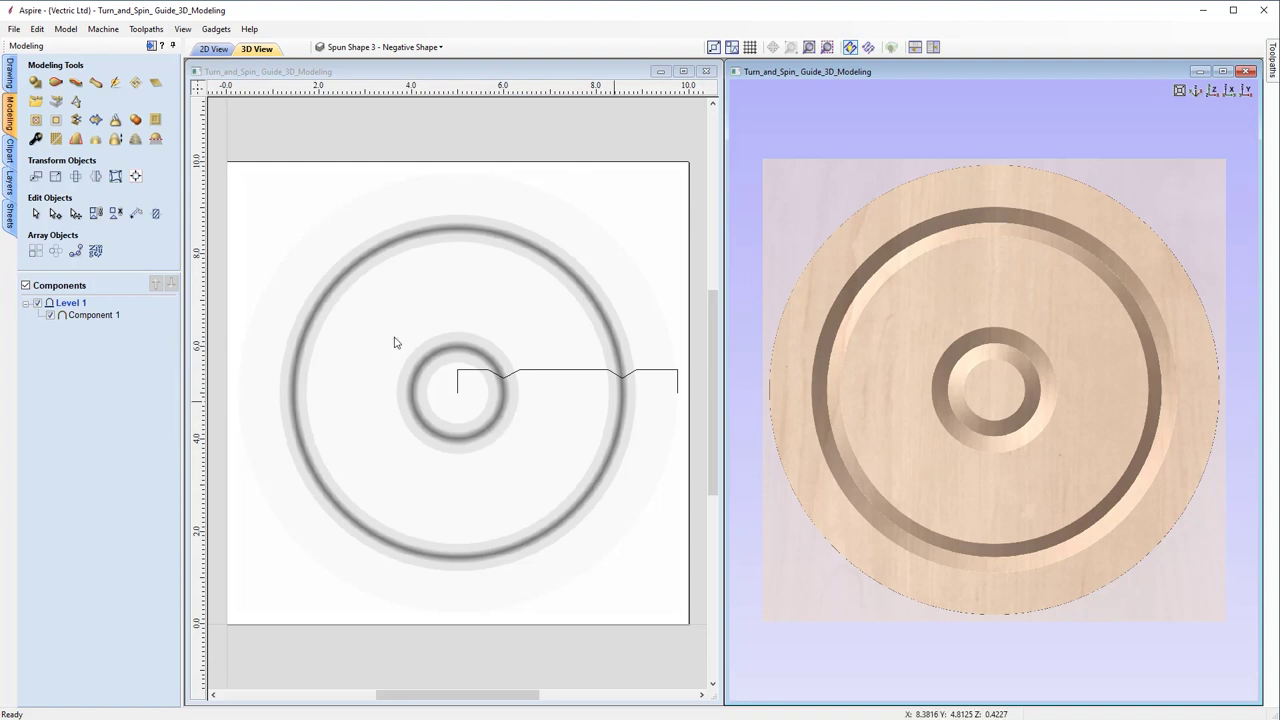
Open Turn and Spin again.
{"action": "left_click", "coordinate": [96, 84]}
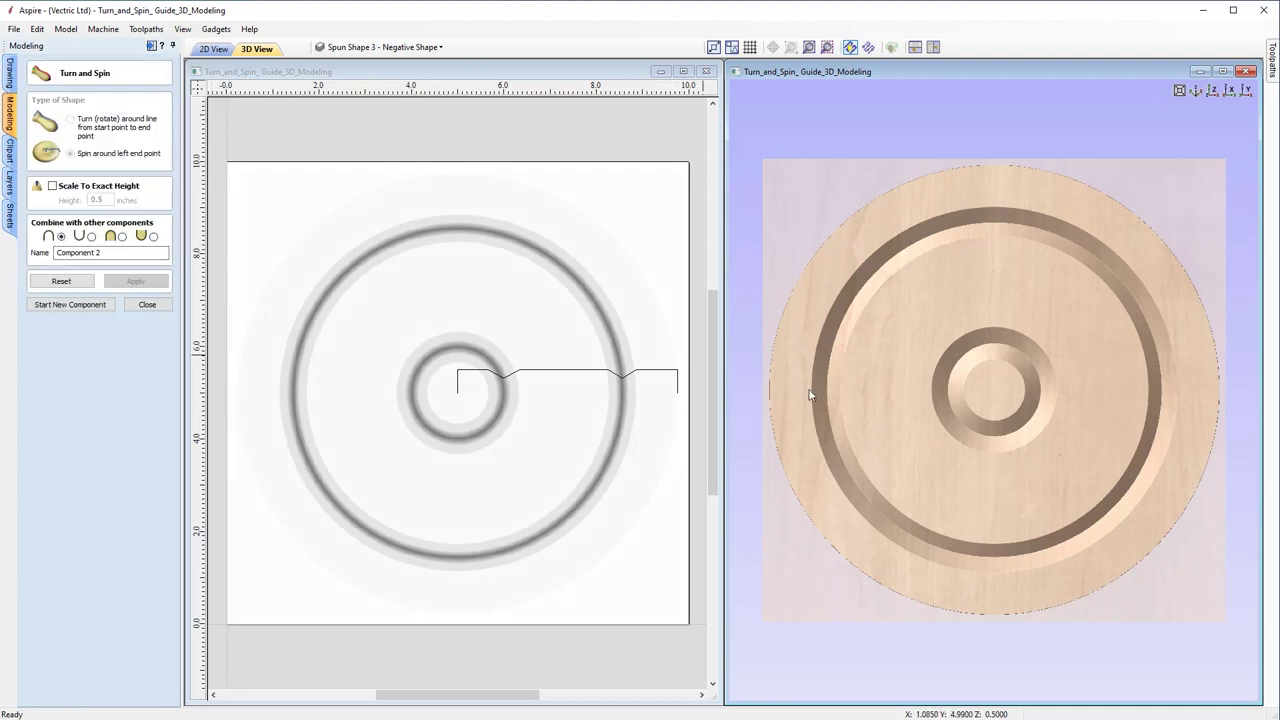